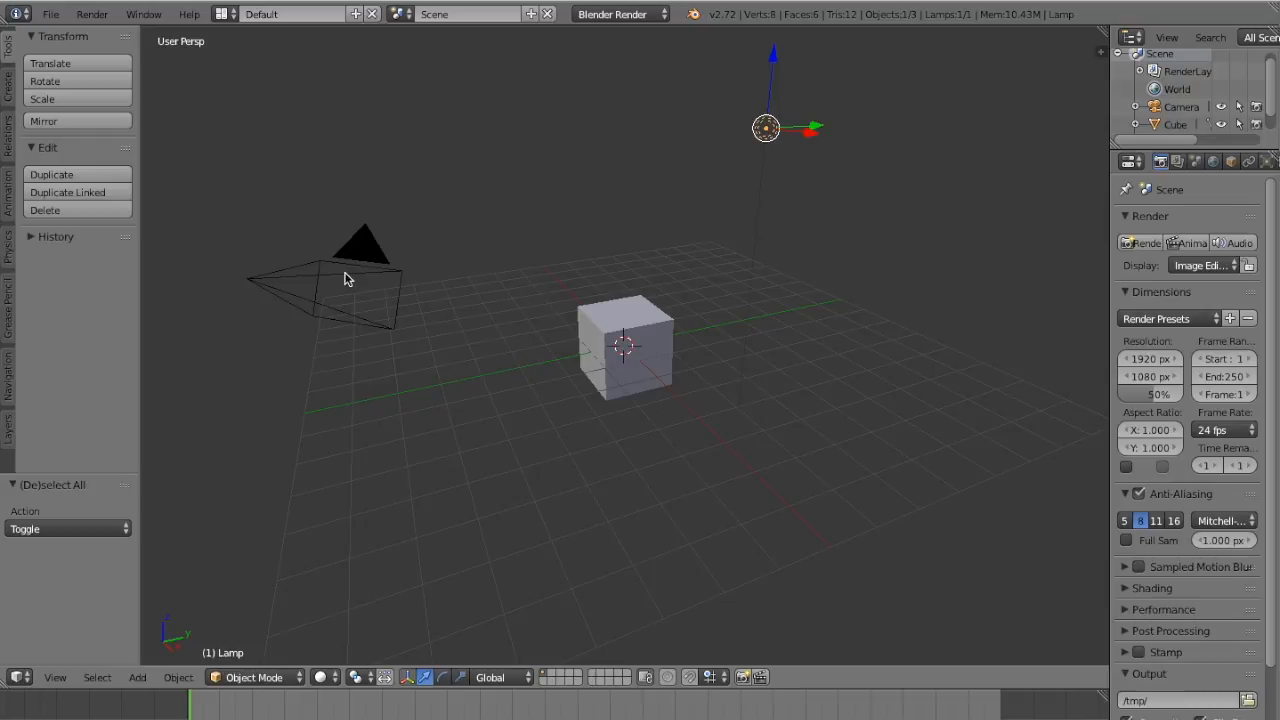
Delete the camera and the lamp from the scene, keeping only the cube
{"action": "right_click", "coordinate": [344, 279]}
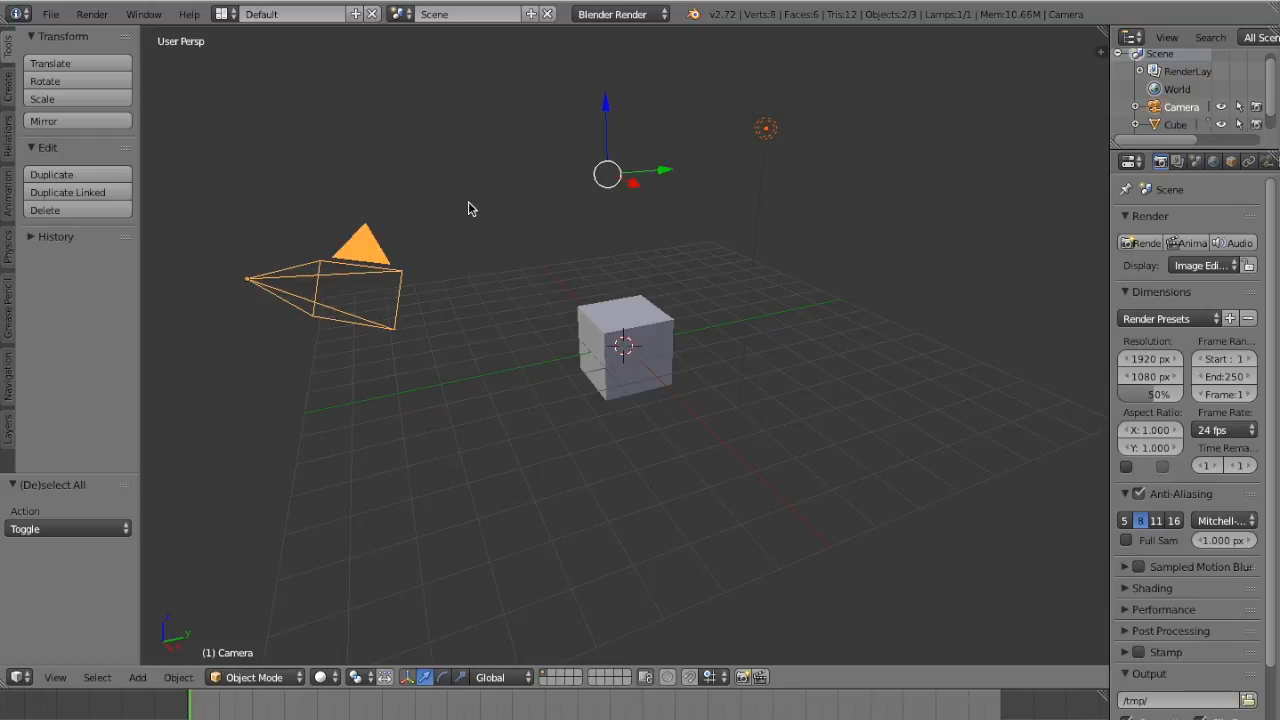
{"action": "key", "text": "x"}
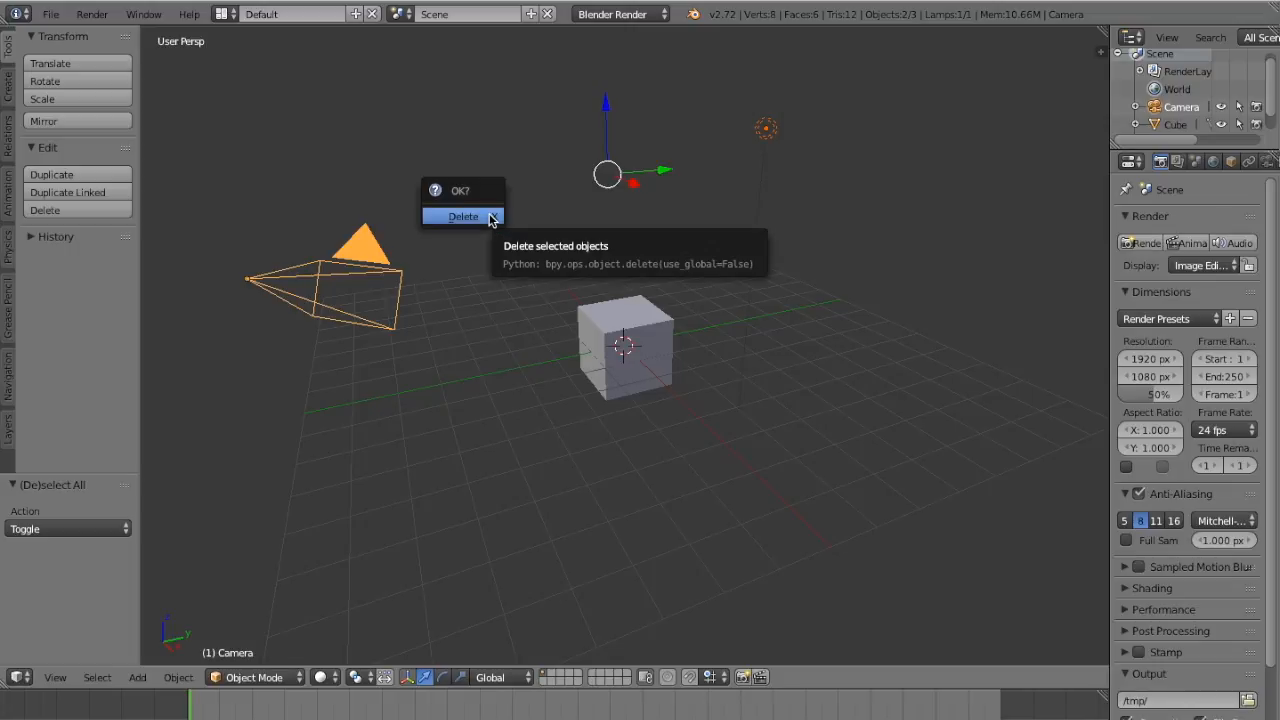
{"action": "left_click", "coordinate": [489, 217]}
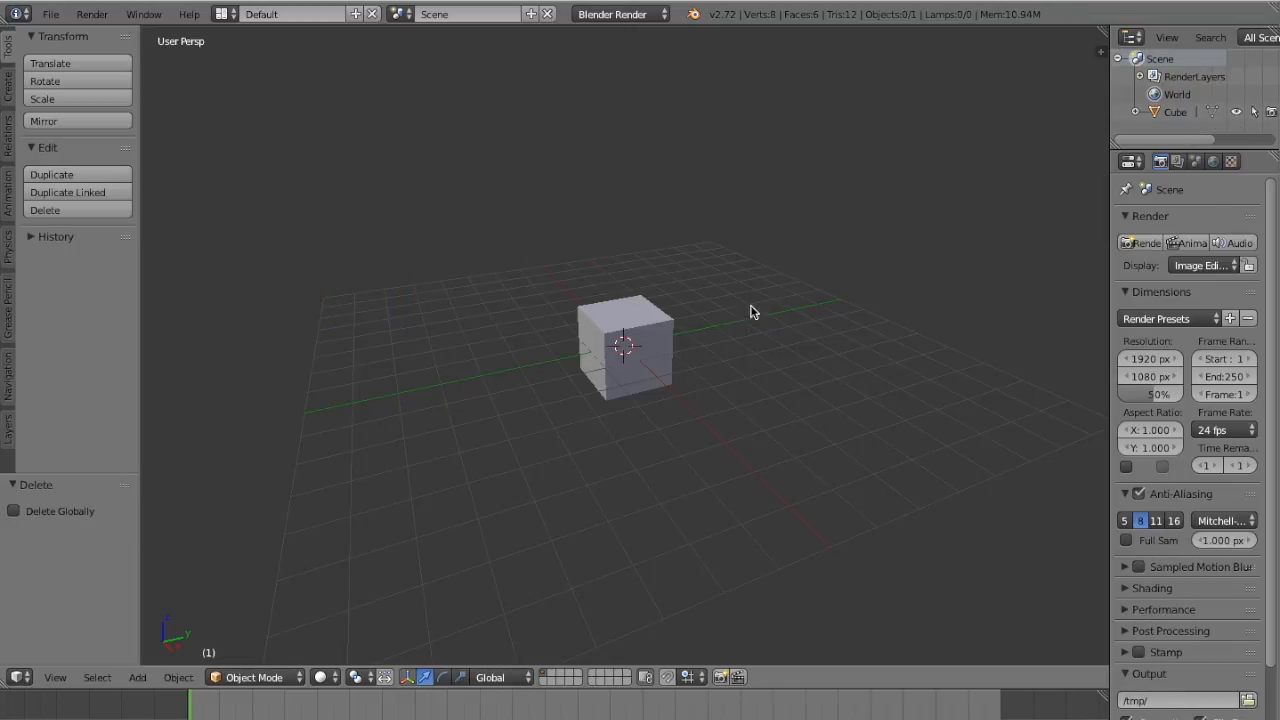
Move the cube about 0.18 along Y and flatten it into a slab by scaling it to about 0.23 along Z
{"action": "right_click", "coordinate": [641, 337]}
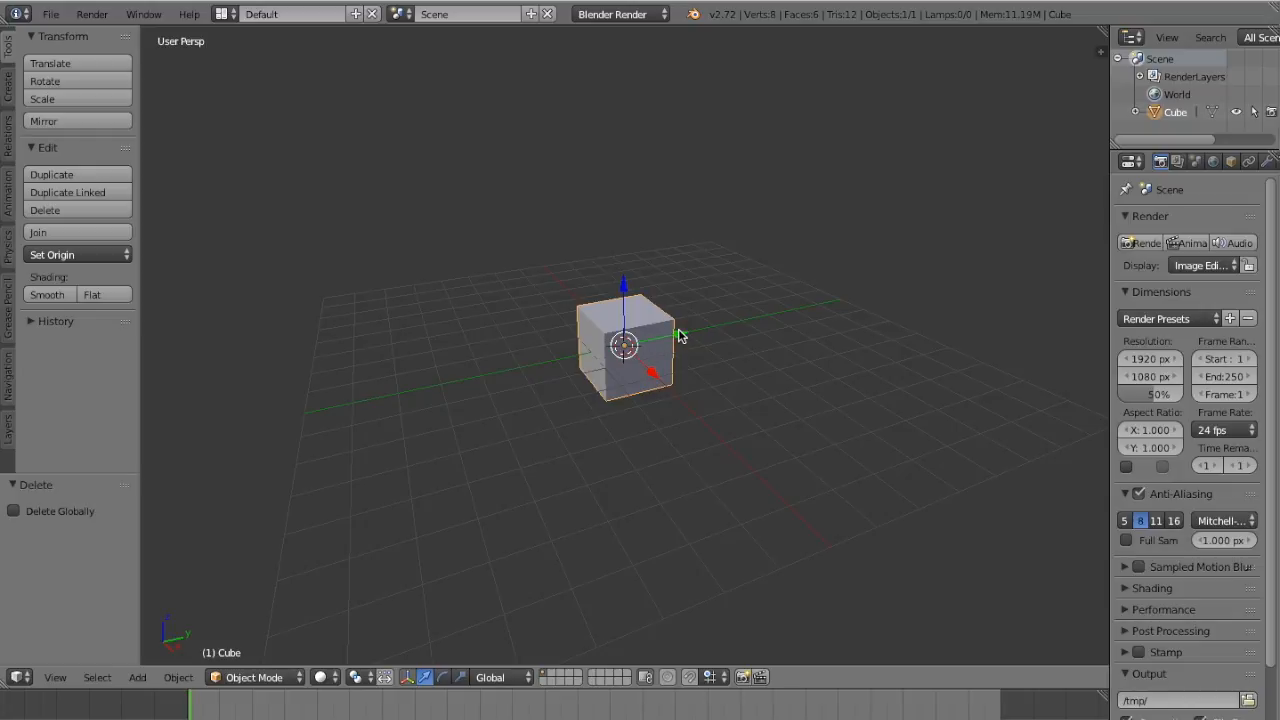
{"action": "mouse_move", "coordinate": [678, 335]}
{"action": "left_mouse_down"}
{"action": "mouse_move", "coordinate": [769, 303]}
{"action": "mouse_move", "coordinate": [685, 335]}
{"action": "left_mouse_up"}
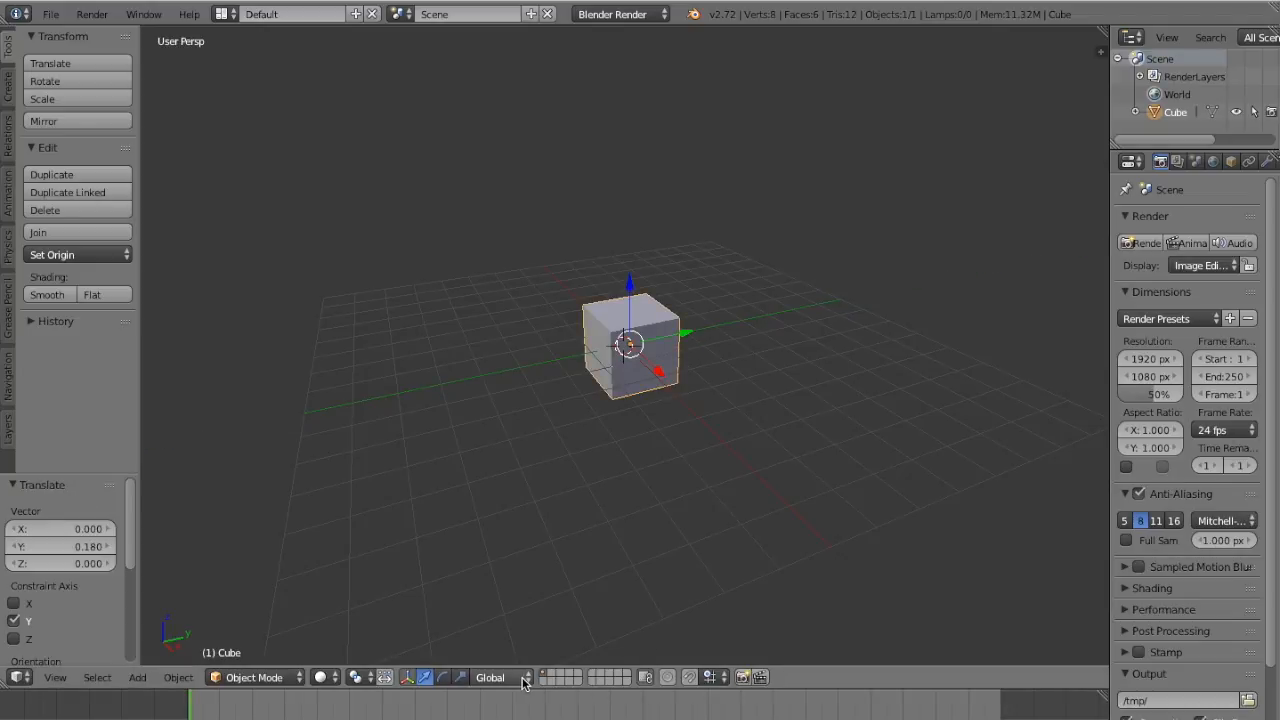
{"action": "left_click", "coordinate": [462, 679]}
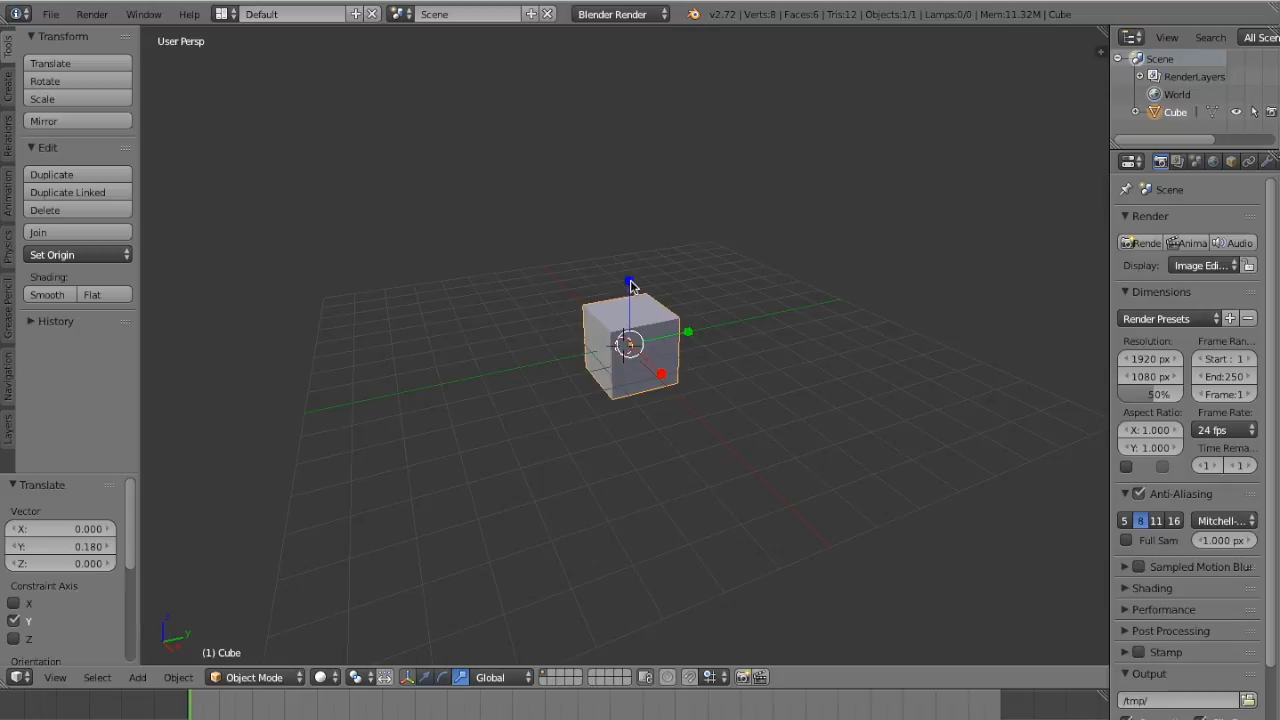
{"action": "left_click_drag", "start_coordinate": [630, 285], "coordinate": [634, 336]}
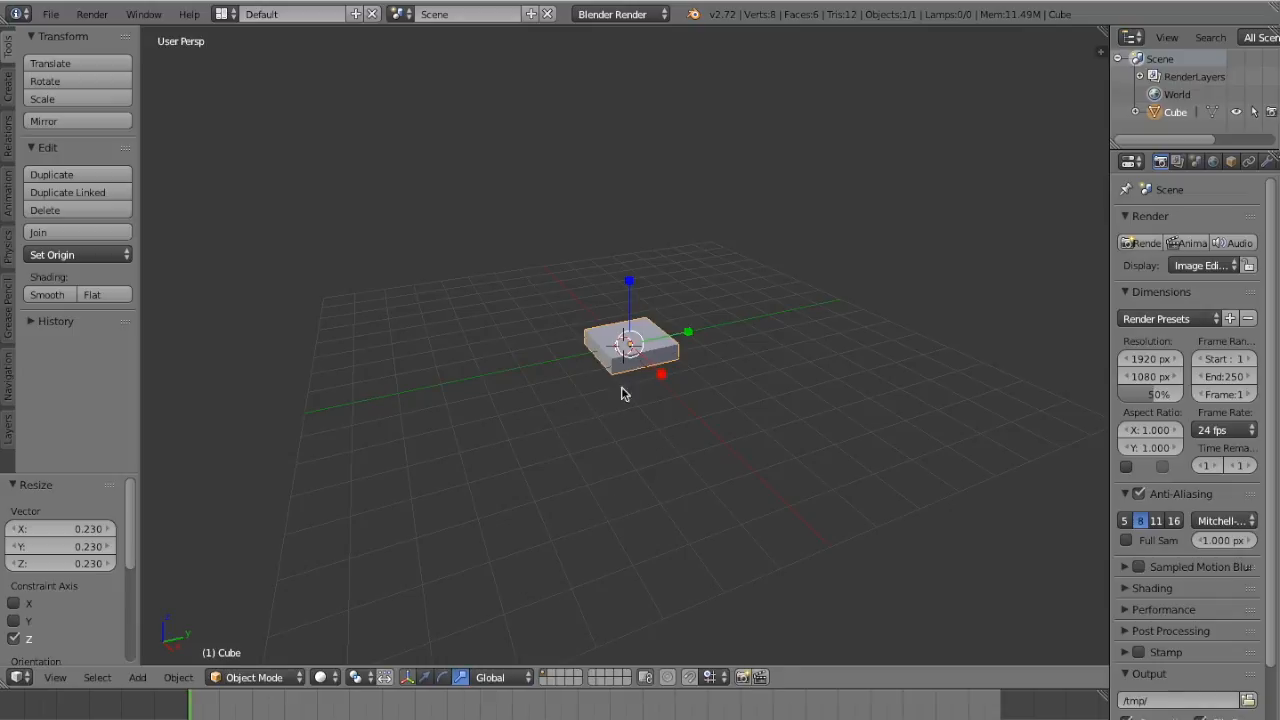
Add a cube and narrow it along Y and to about 0.27 along X, forming a tall pillar through the slab
{"action": "key", "text": "KP_Decimal"}
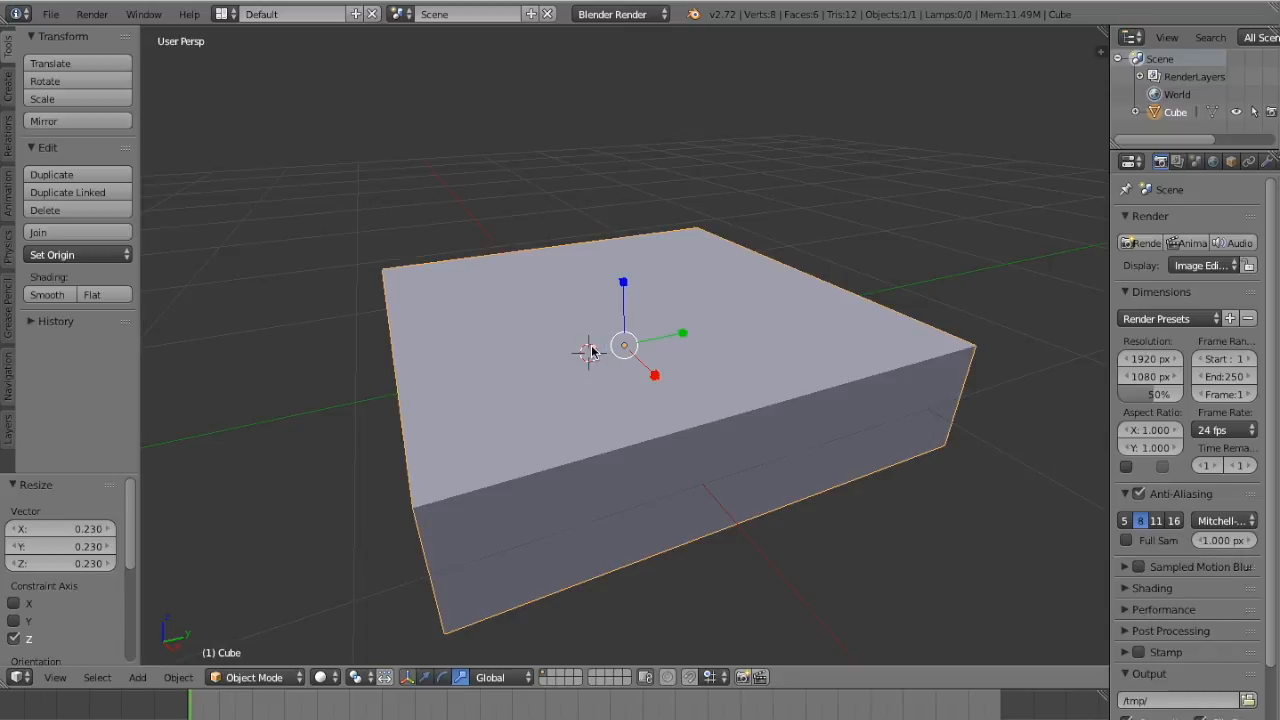
{"action": "key", "text": "shift+a"}
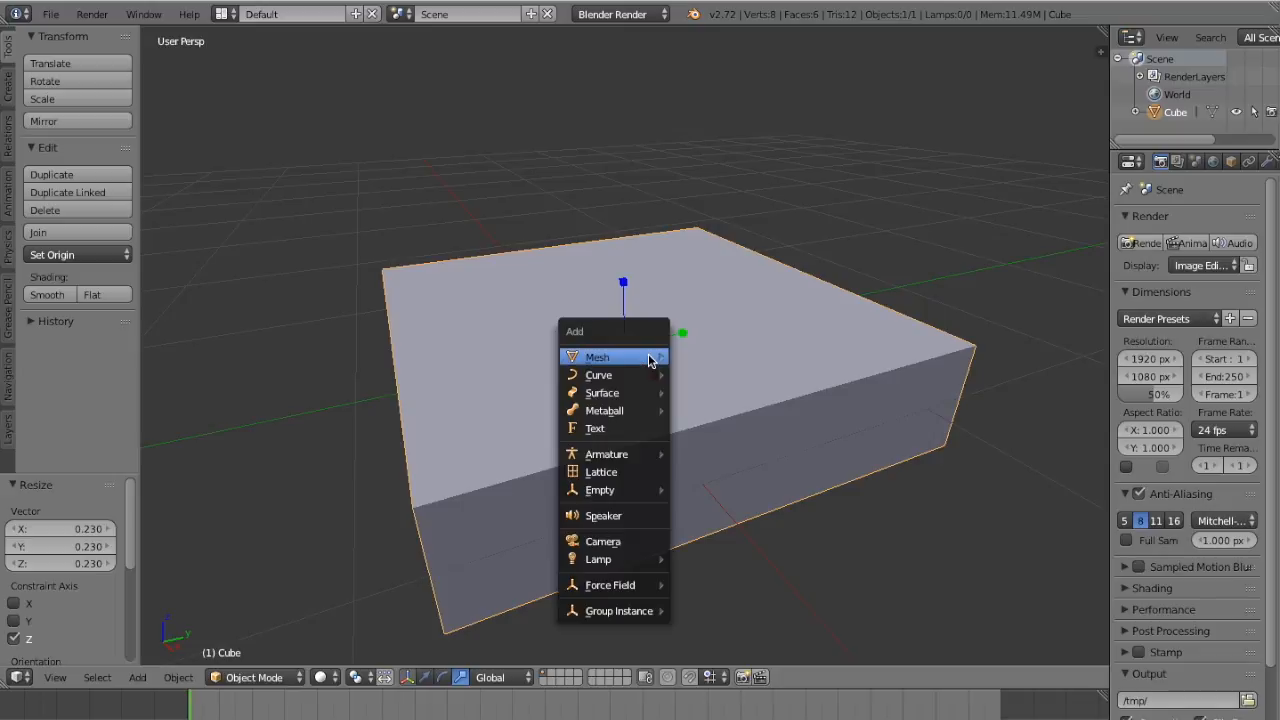
{"action": "mouse_move", "coordinate": [648, 360]}
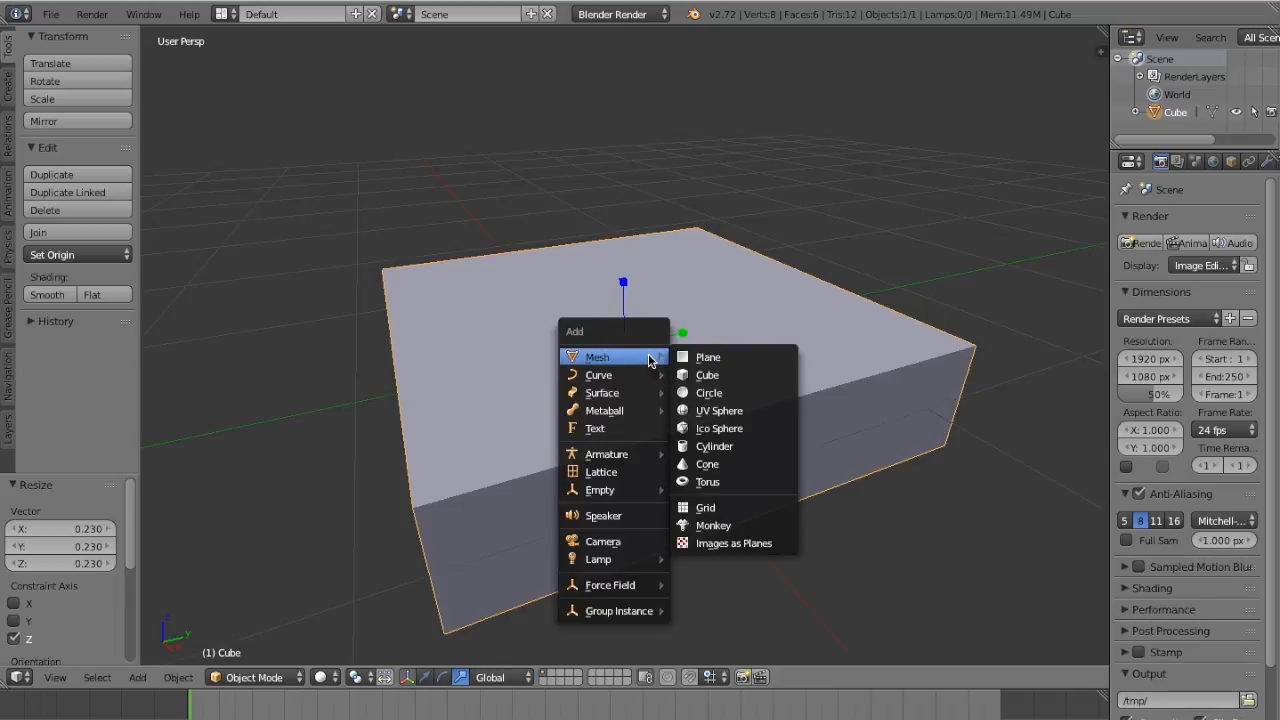
{"action": "left_click", "coordinate": [727, 382]}
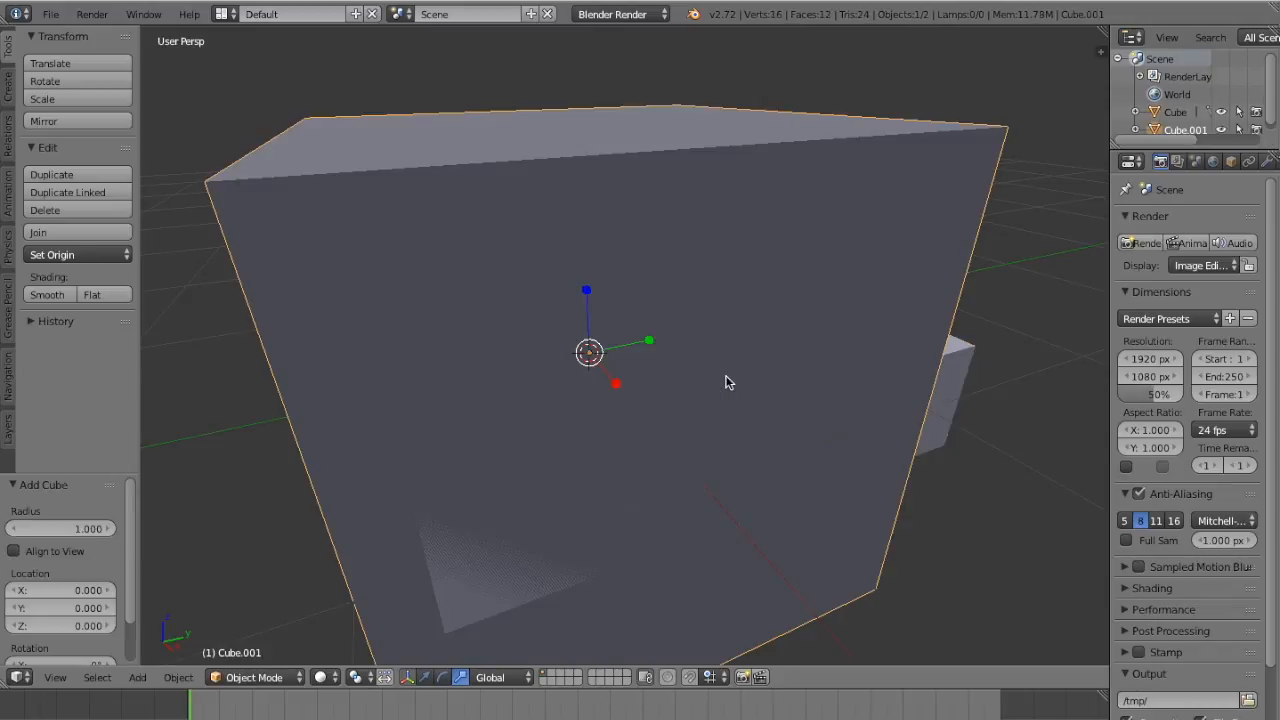
{"action": "left_click", "coordinate": [650, 344]}
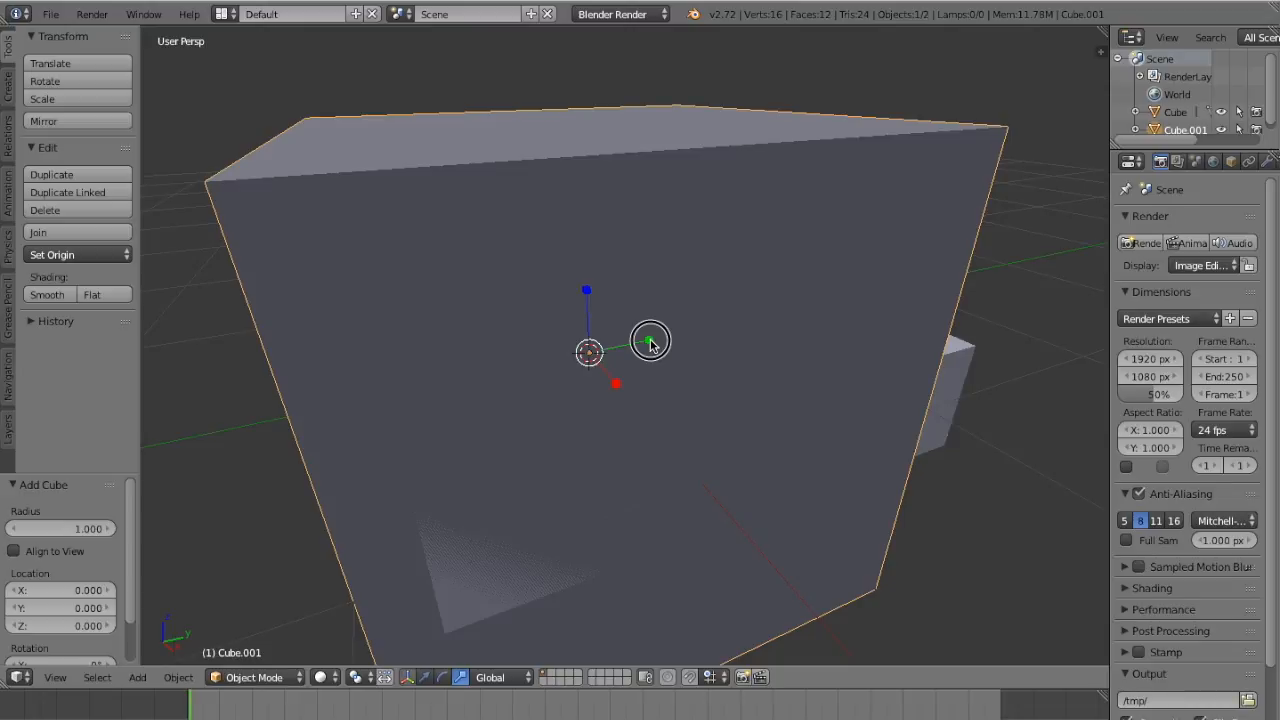
{"action": "left_click_drag", "start_coordinate": [650, 344], "coordinate": [597, 360]}
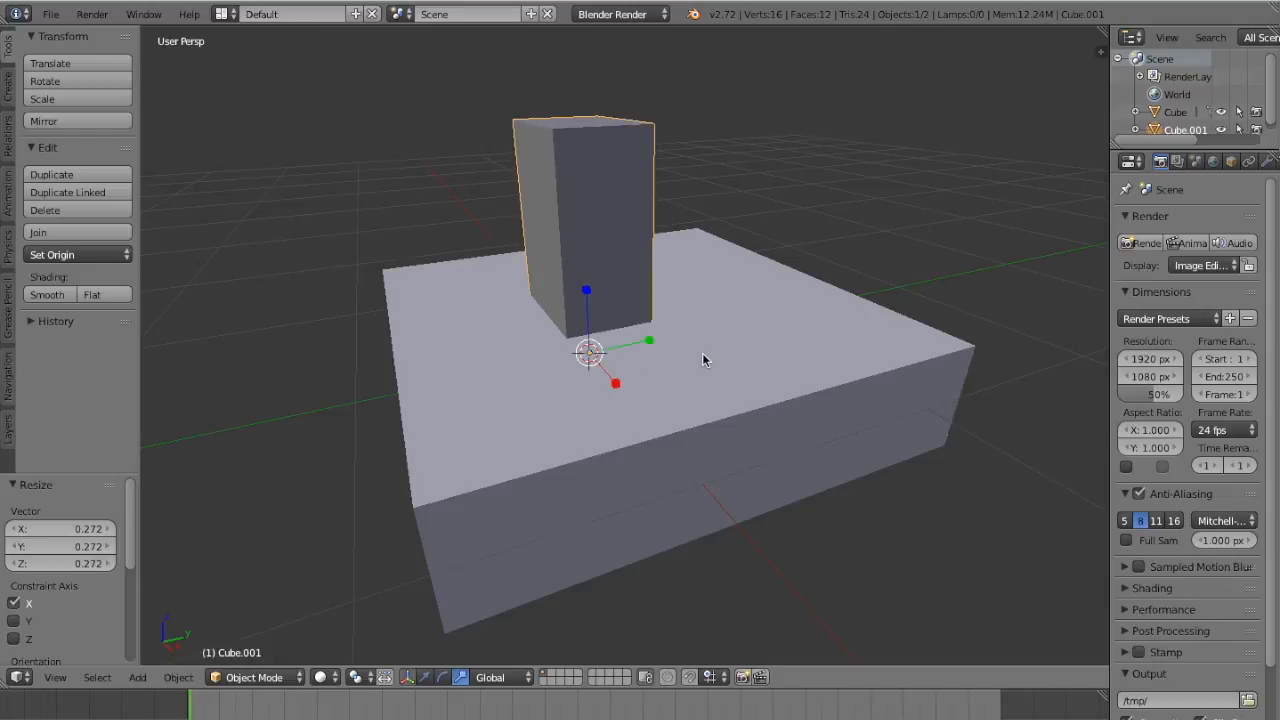
Add another cube and scale it to about 0.20 along Y and 0.29 along X to match the first pillar
{"action": "middle_click_drag", "start_coordinate": [702, 353], "coordinate": [702, 353]}
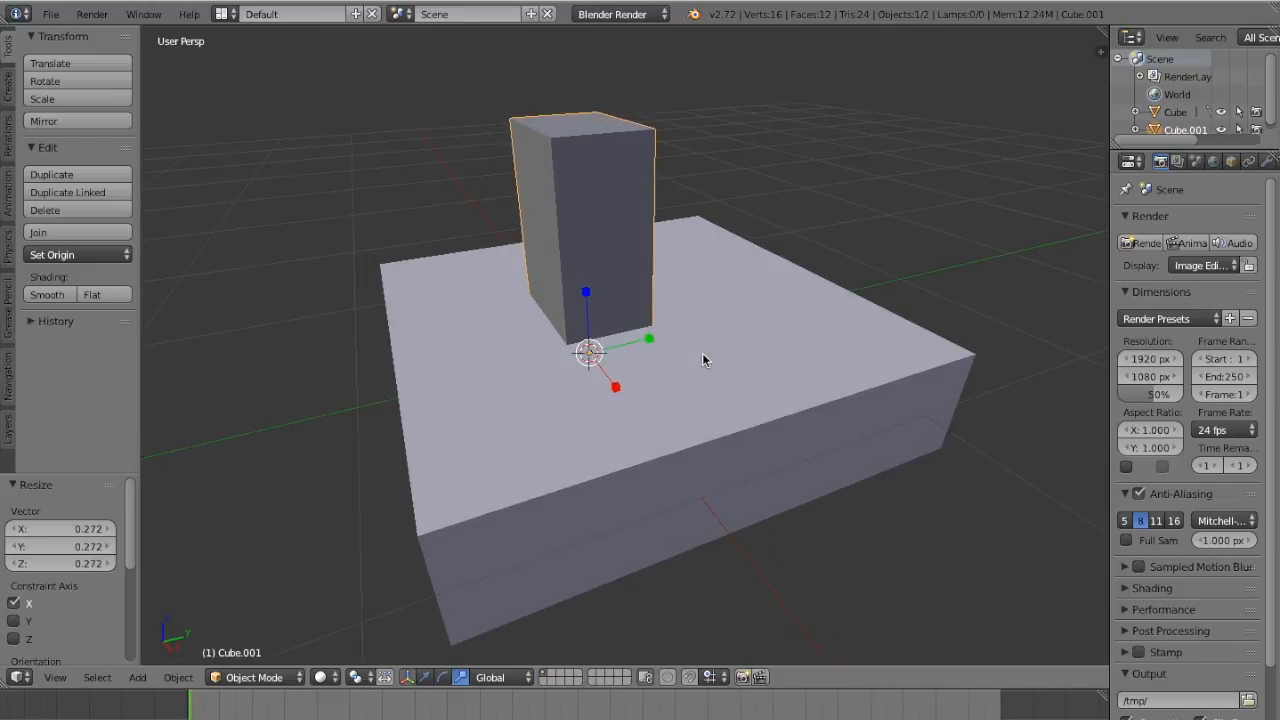
{"action": "scroll", "coordinate": [703, 358], "scroll_direction": "down", "scroll_amount": 4}
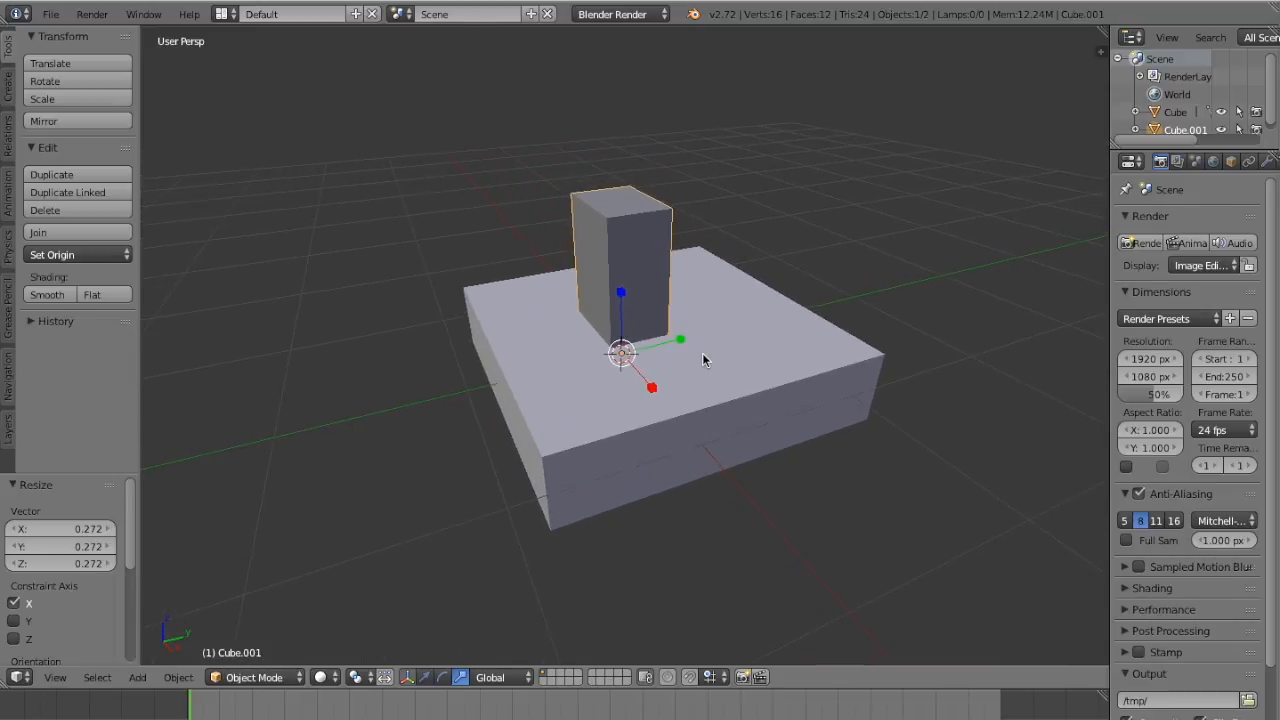
{"action": "scroll", "coordinate": [702, 359], "scroll_direction": "down", "scroll_amount": 1}
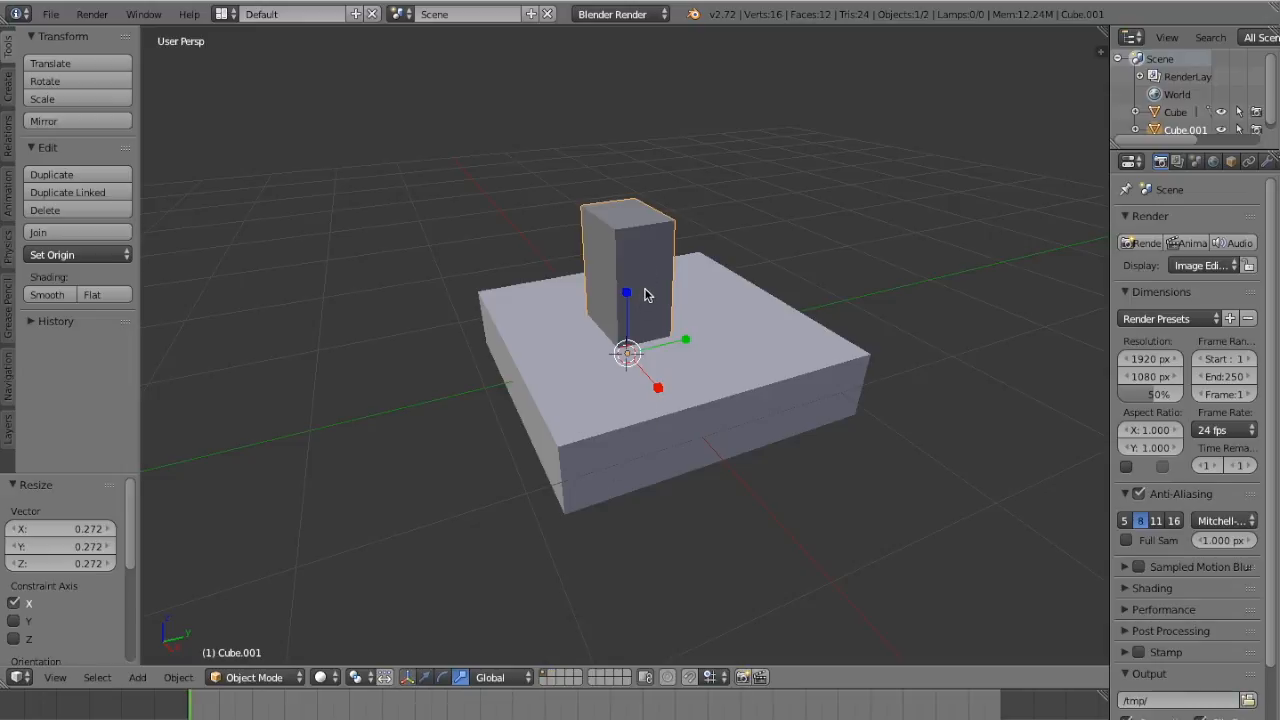
{"action": "key", "text": "shift+a"}
{"action": "mouse_move", "coordinate": [647, 293]}
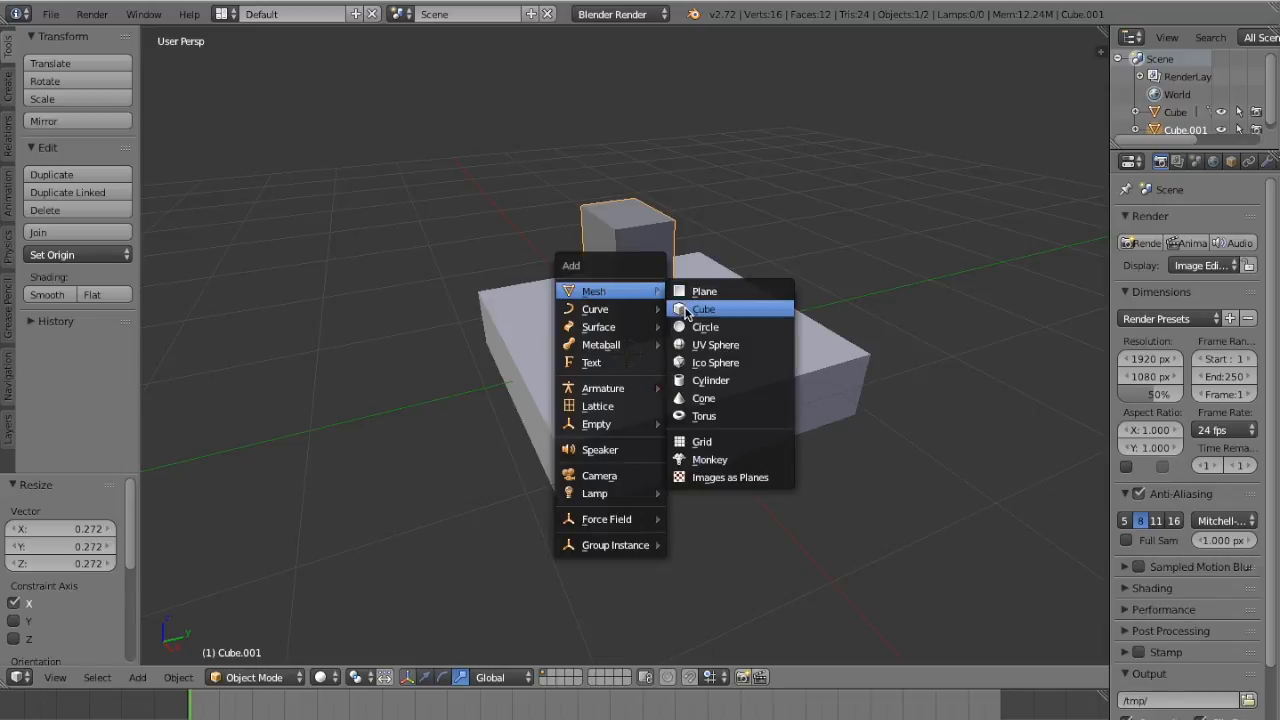
{"action": "left_click", "coordinate": [682, 309]}
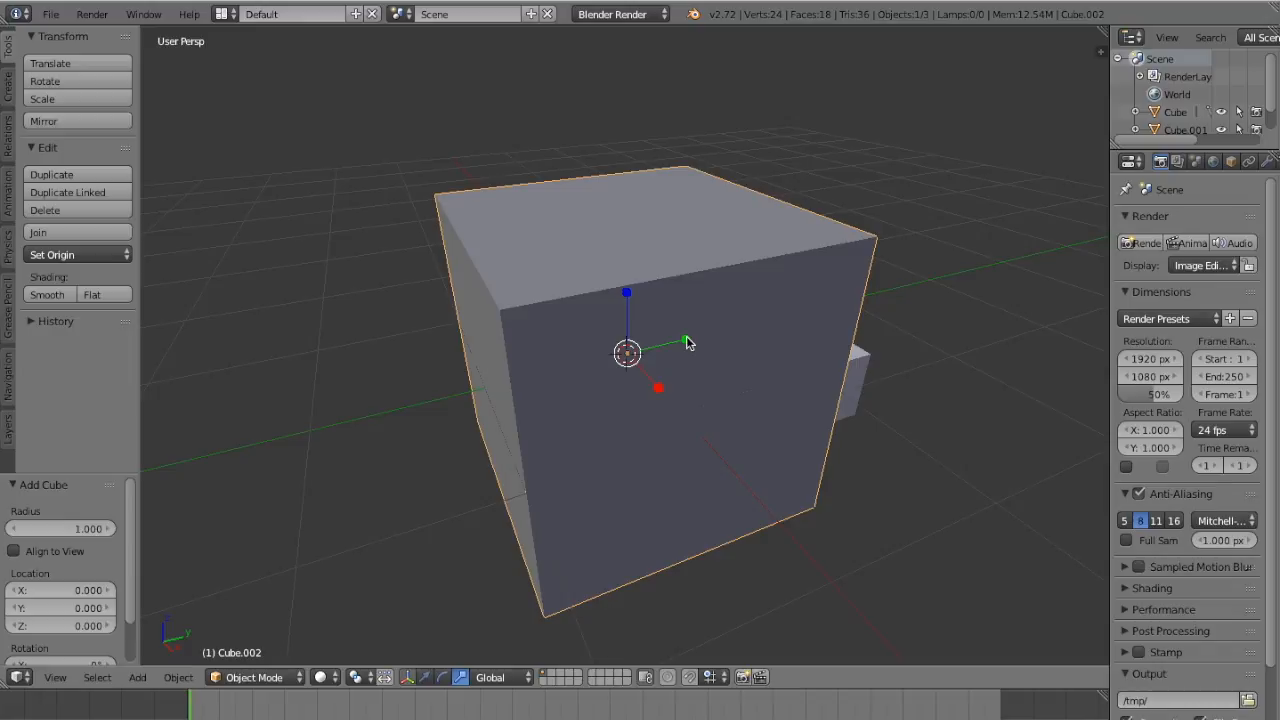
{"action": "key", "text": "s"}
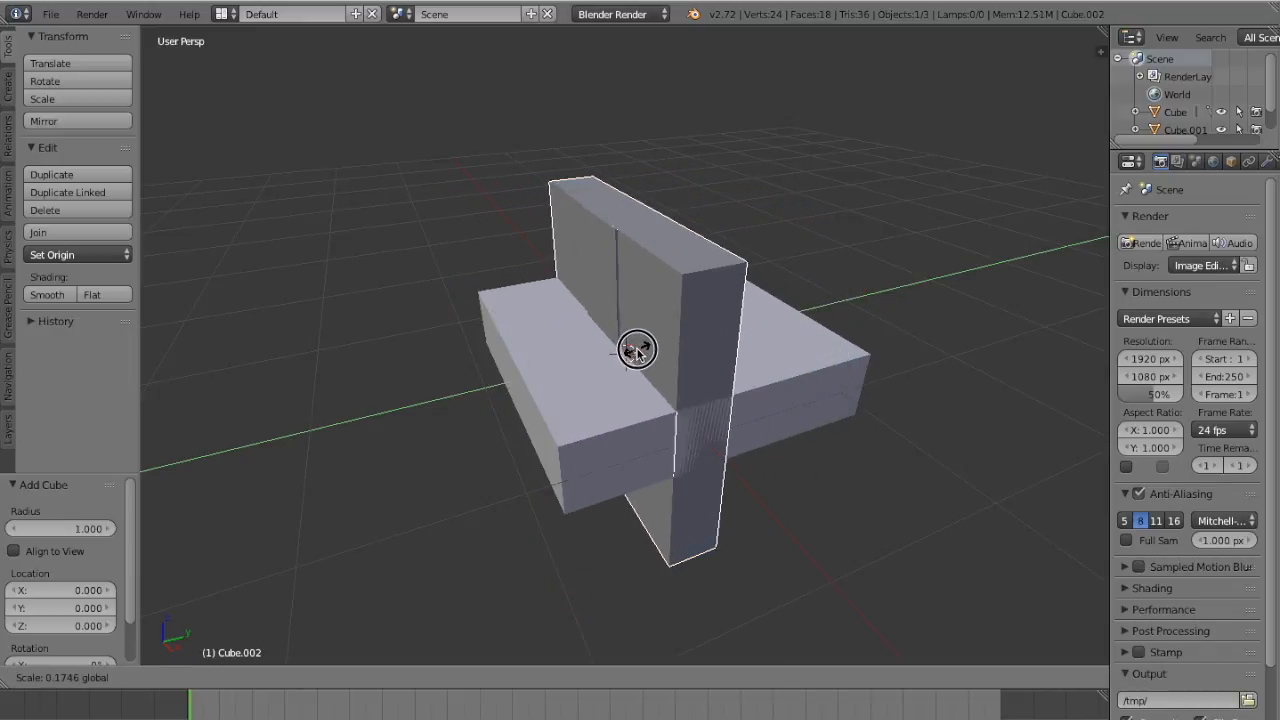
{"action": "left_click", "coordinate": [638, 350]}
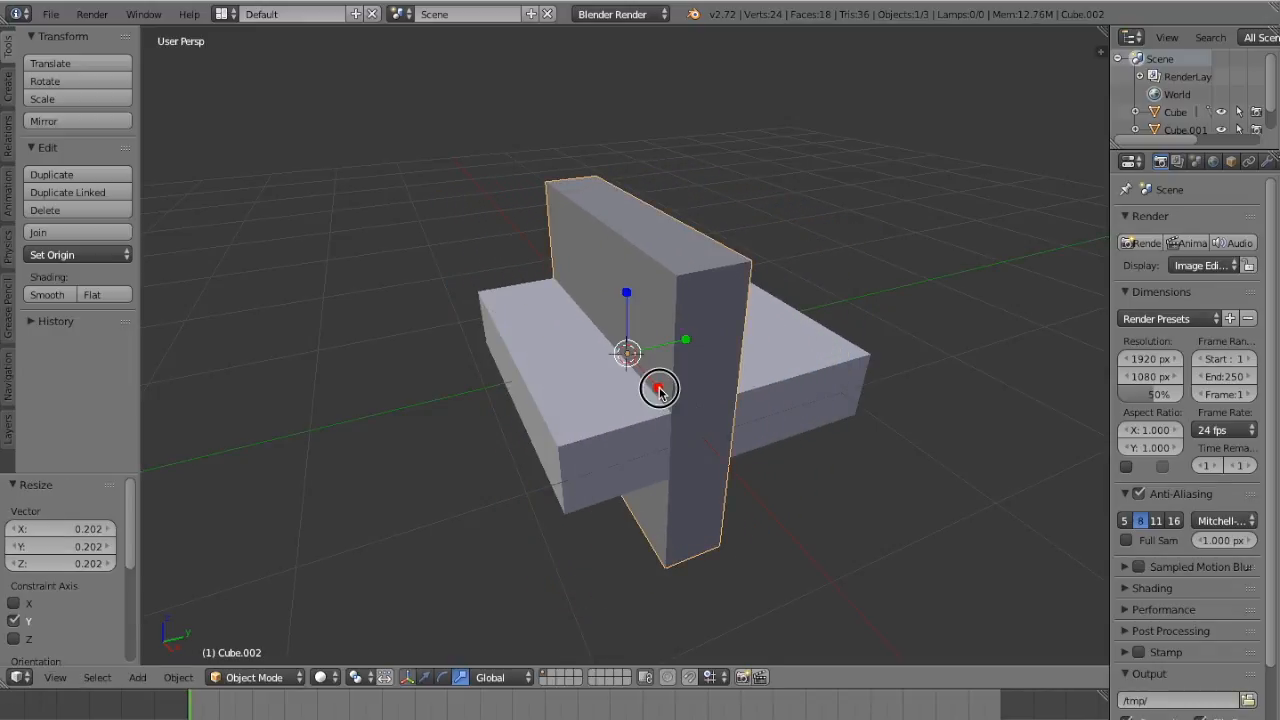
{"action": "key", "text": "s"}
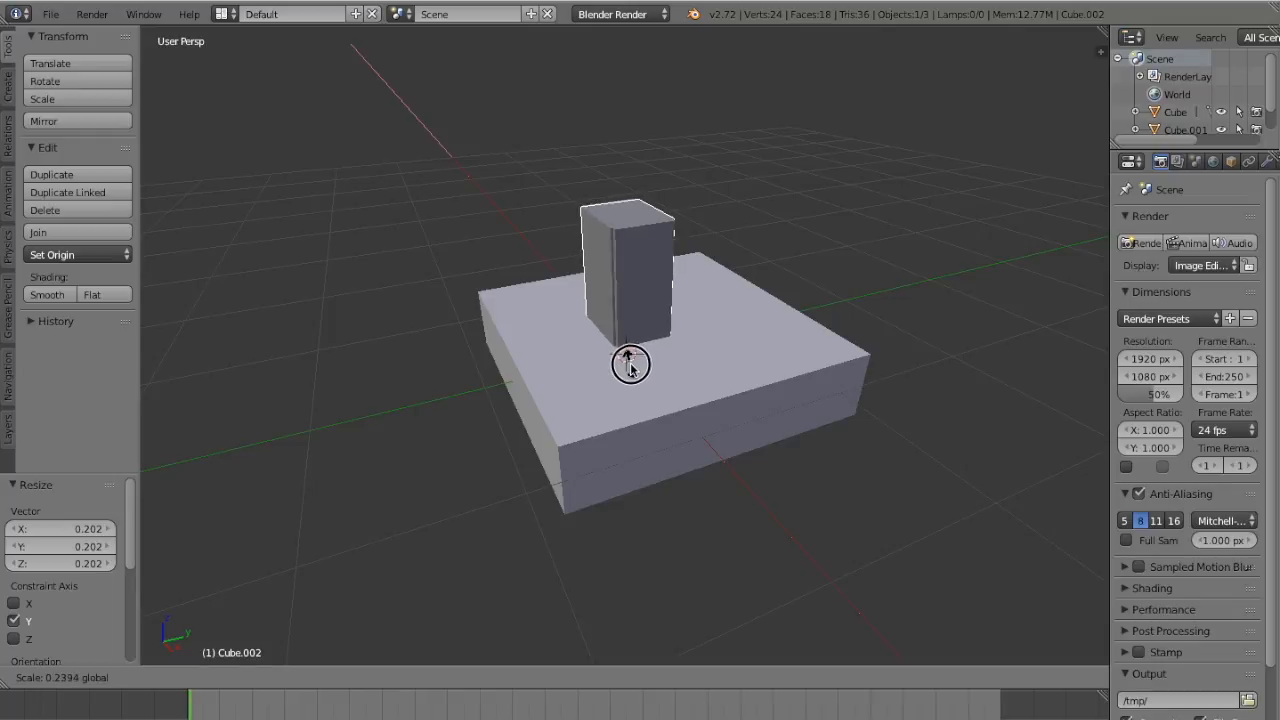
{"action": "left_click", "coordinate": [628, 362]}
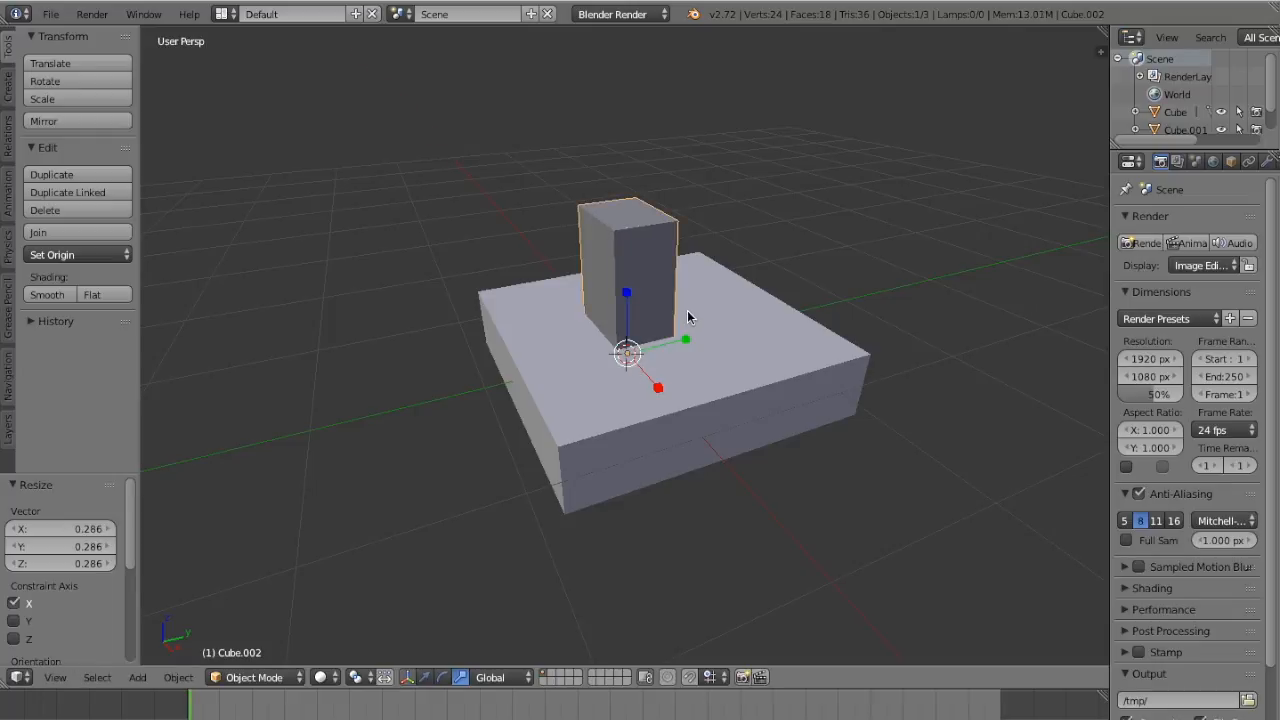
Separate the pillars along Y, moving the newer one about 0.68 and the first one about -0.29
{"action": "left_click", "coordinate": [424, 678]}
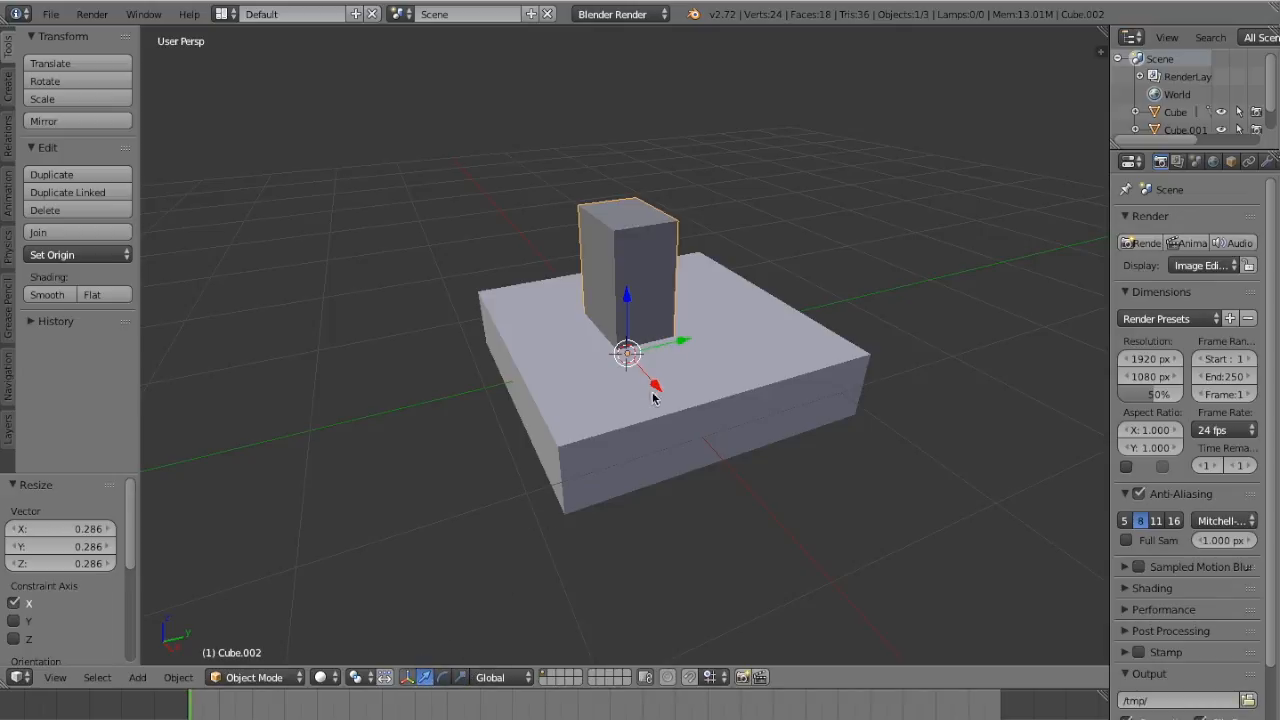
{"action": "left_click_drag", "start_coordinate": [680, 345], "coordinate": [757, 306]}
{"action": "right_click", "coordinate": [636, 318]}
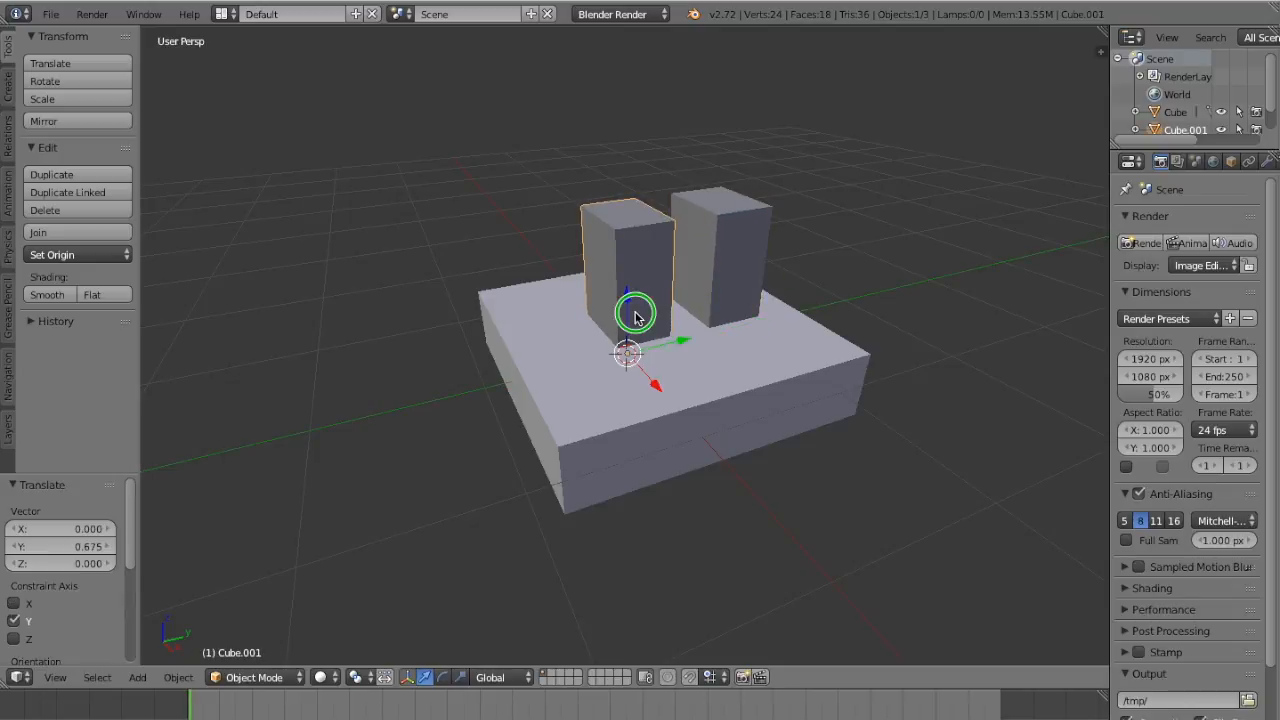
{"action": "left_click_drag", "start_coordinate": [683, 343], "coordinate": [645, 352]}
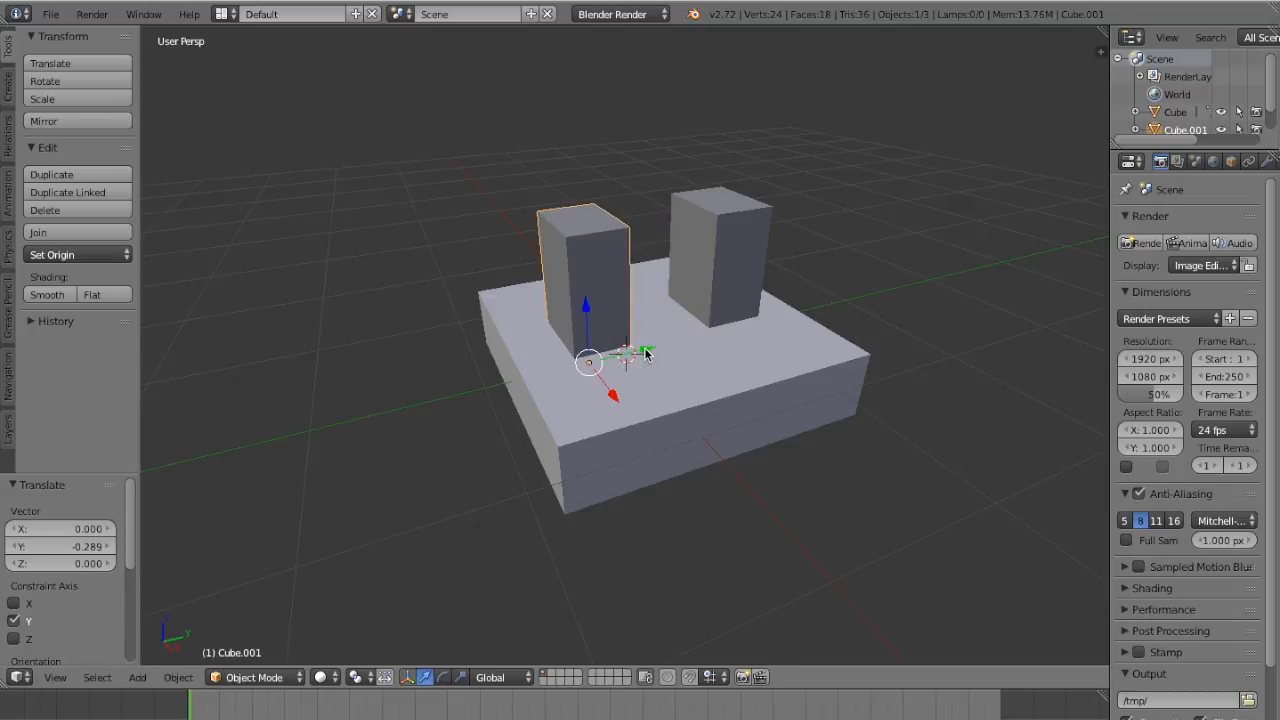
Move both pillars together about -0.71 along X to the slab's edge and raise them about 0.85 along Z
{"action": "right_click", "coordinate": [731, 258], "text": "shift"}
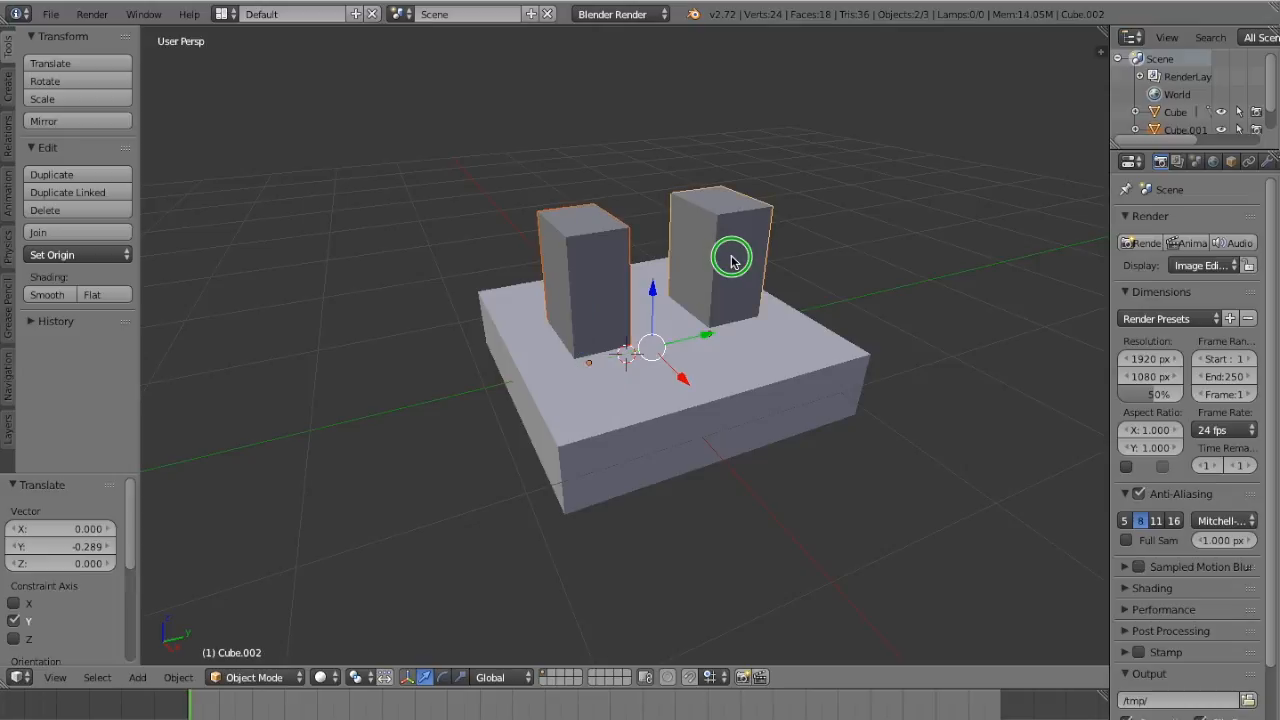
{"action": "left_click_drag", "start_coordinate": [681, 381], "coordinate": [636, 348]}
{"action": "middle_click_drag", "start_coordinate": [636, 349], "coordinate": [636, 350]}
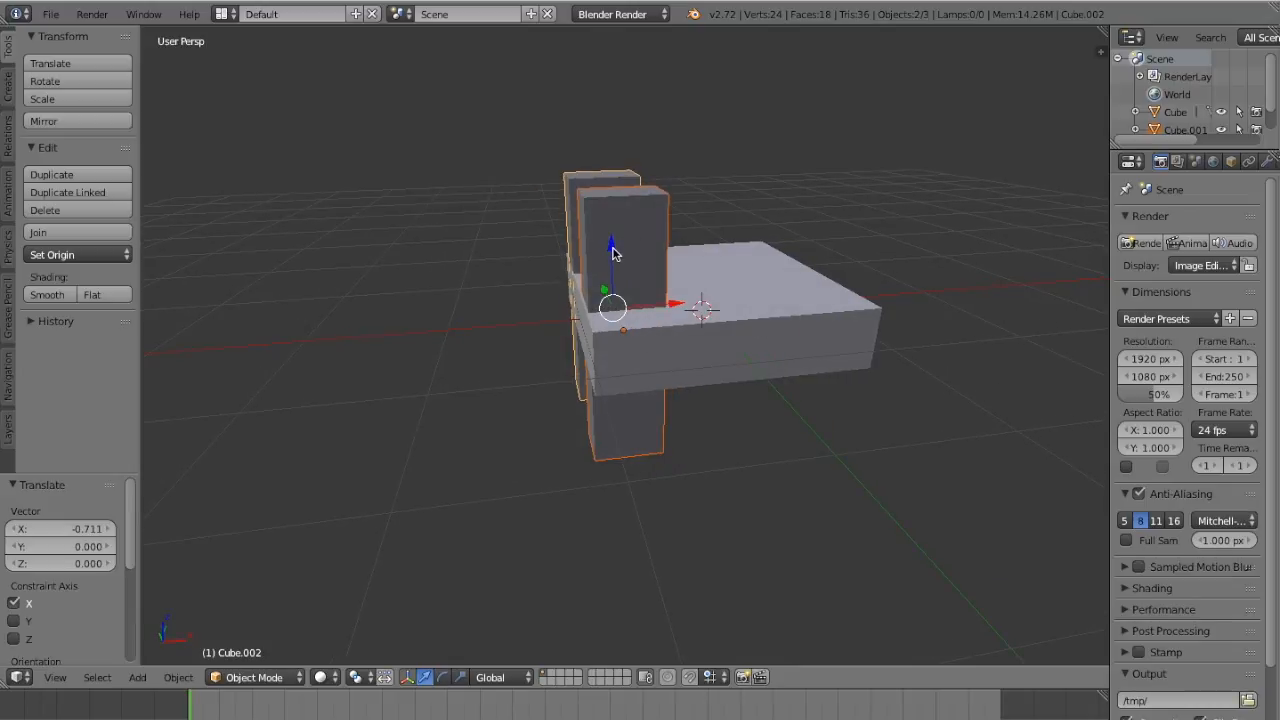
{"action": "left_click_drag", "start_coordinate": [613, 250], "coordinate": [606, 147]}
Deselect the pillars, add a new cube and raise it about 2.31 along Z above the slab
{"action": "middle_click_drag", "start_coordinate": [699, 246], "coordinate": [699, 252]}
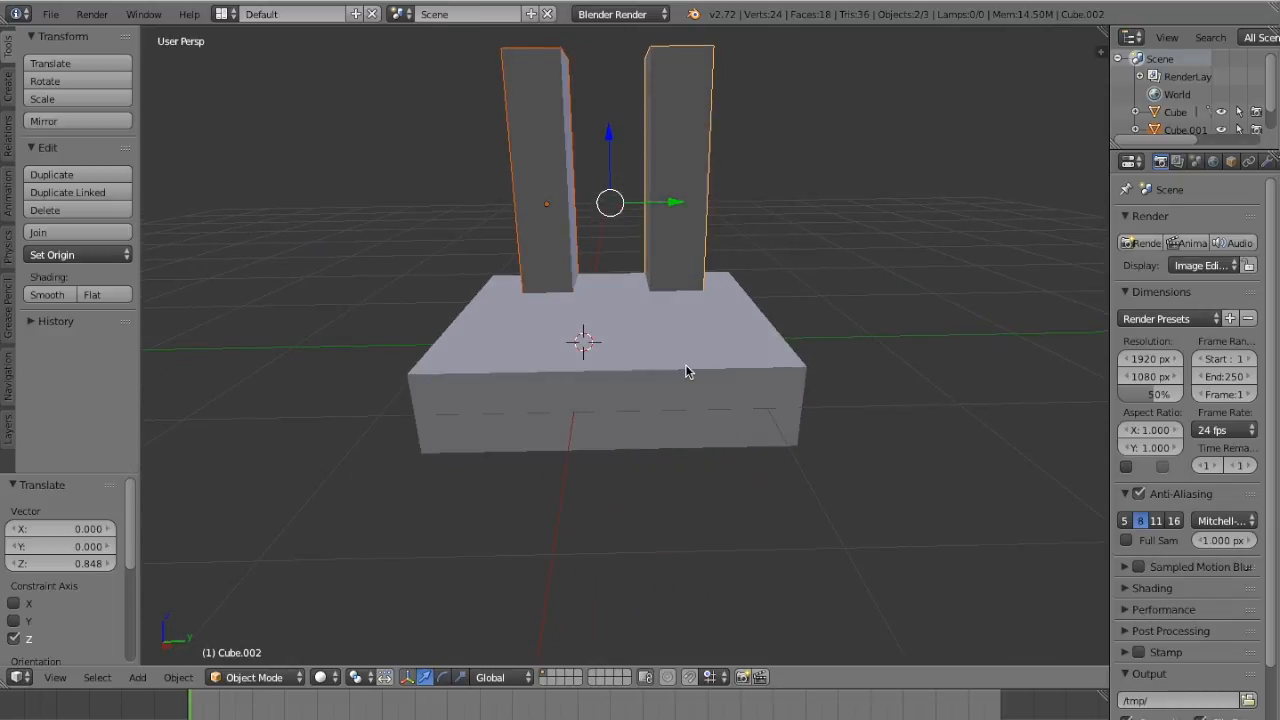
{"action": "middle_click_drag", "start_coordinate": [685, 365], "coordinate": [685, 365]}
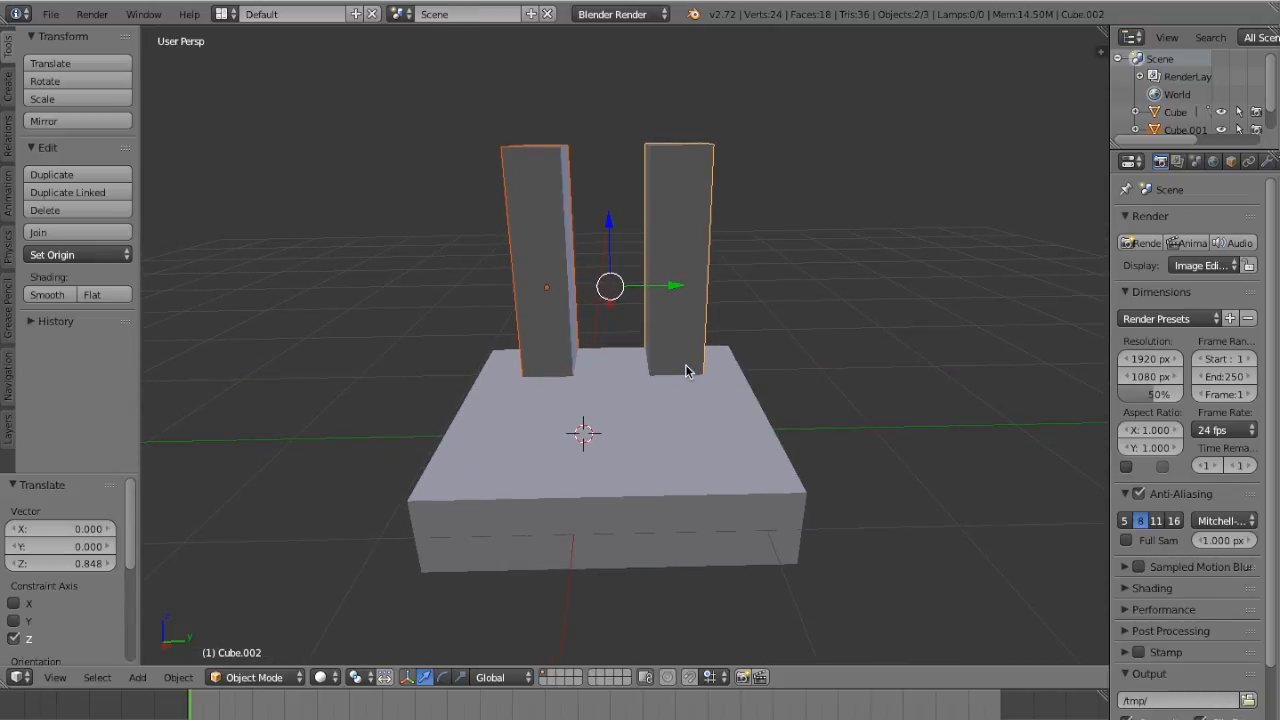
{"action": "scroll", "coordinate": [686, 367], "scroll_direction": "down", "scroll_amount": 5}
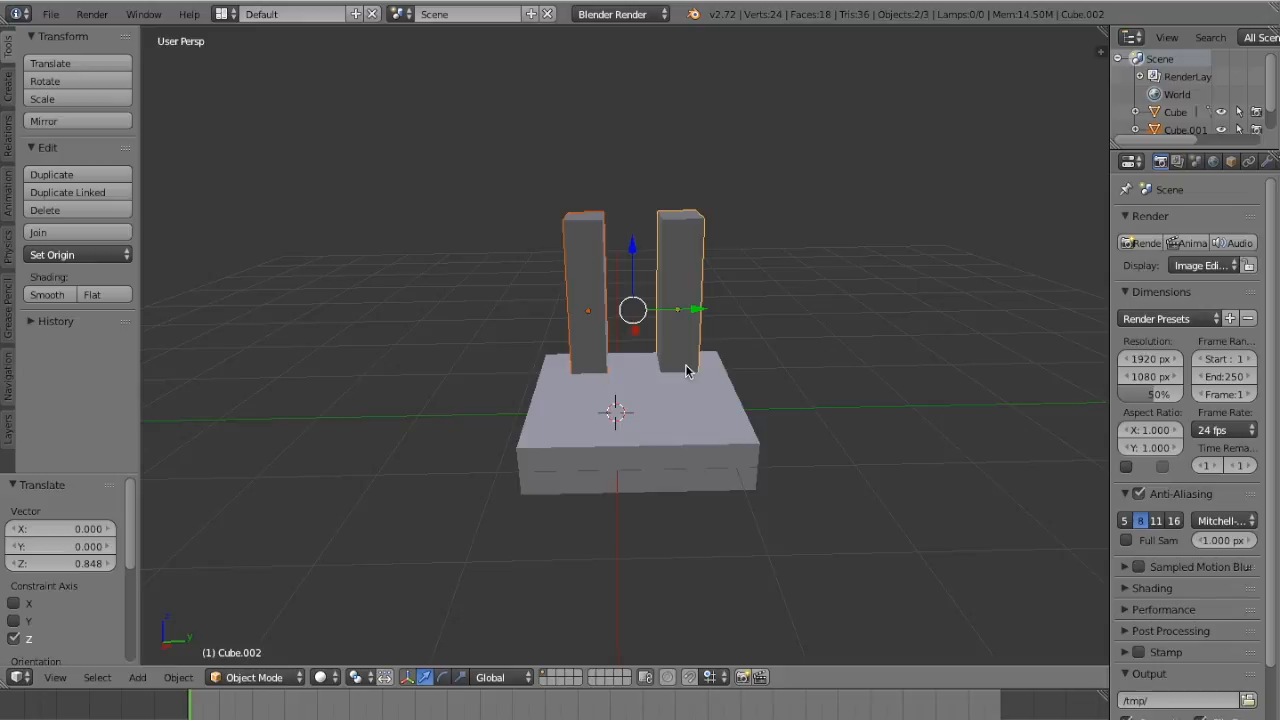
{"action": "key", "text": "a"}
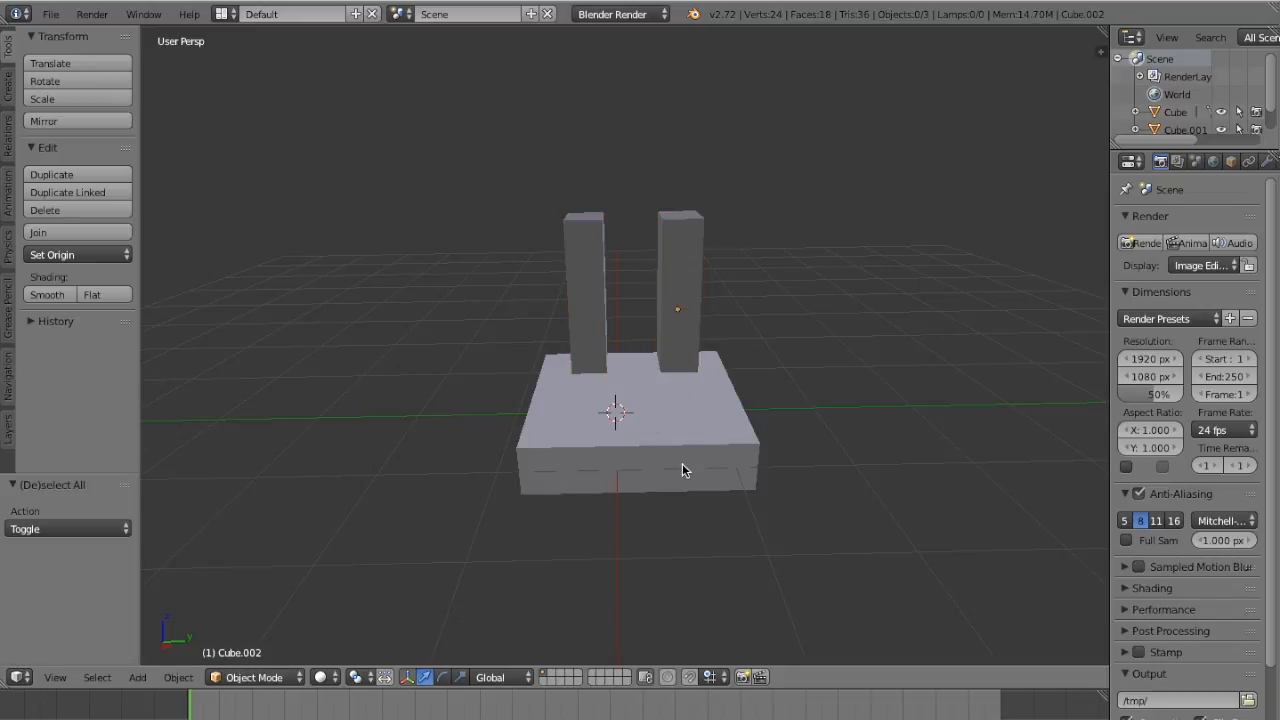
{"action": "key", "text": "shift+a"}
{"action": "mouse_move", "coordinate": [682, 465]}
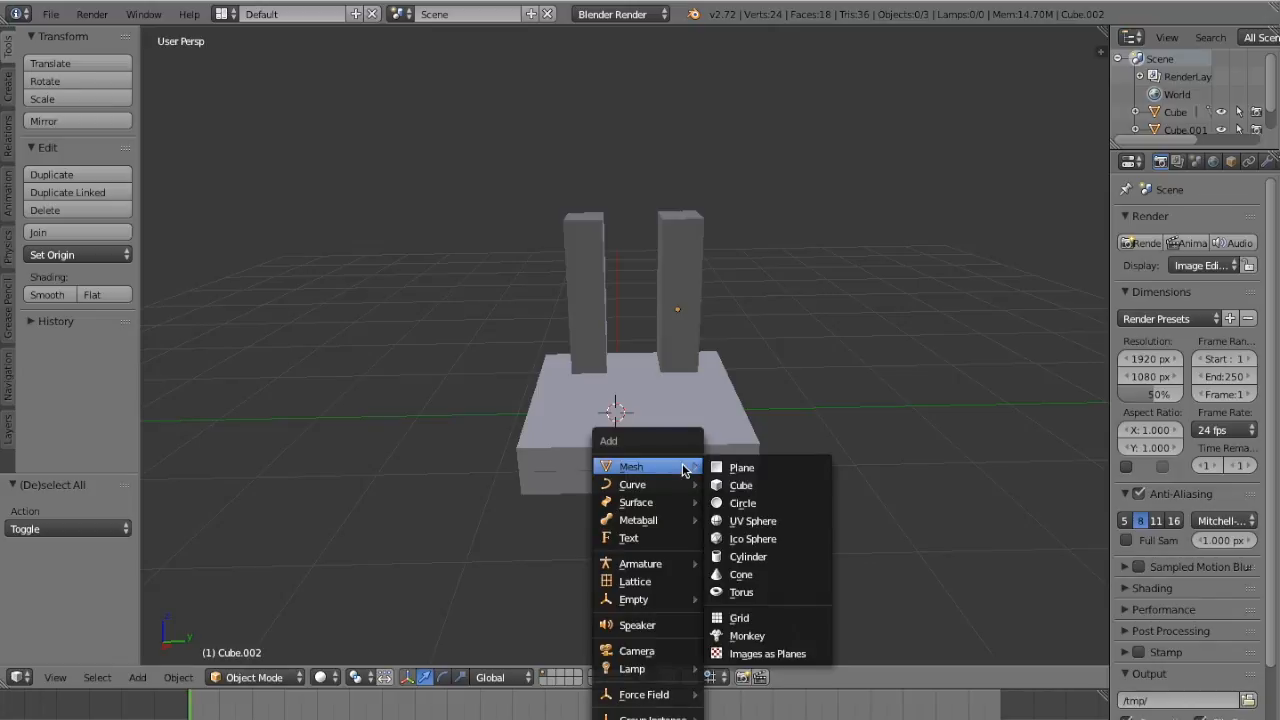
{"action": "left_click", "coordinate": [740, 487]}
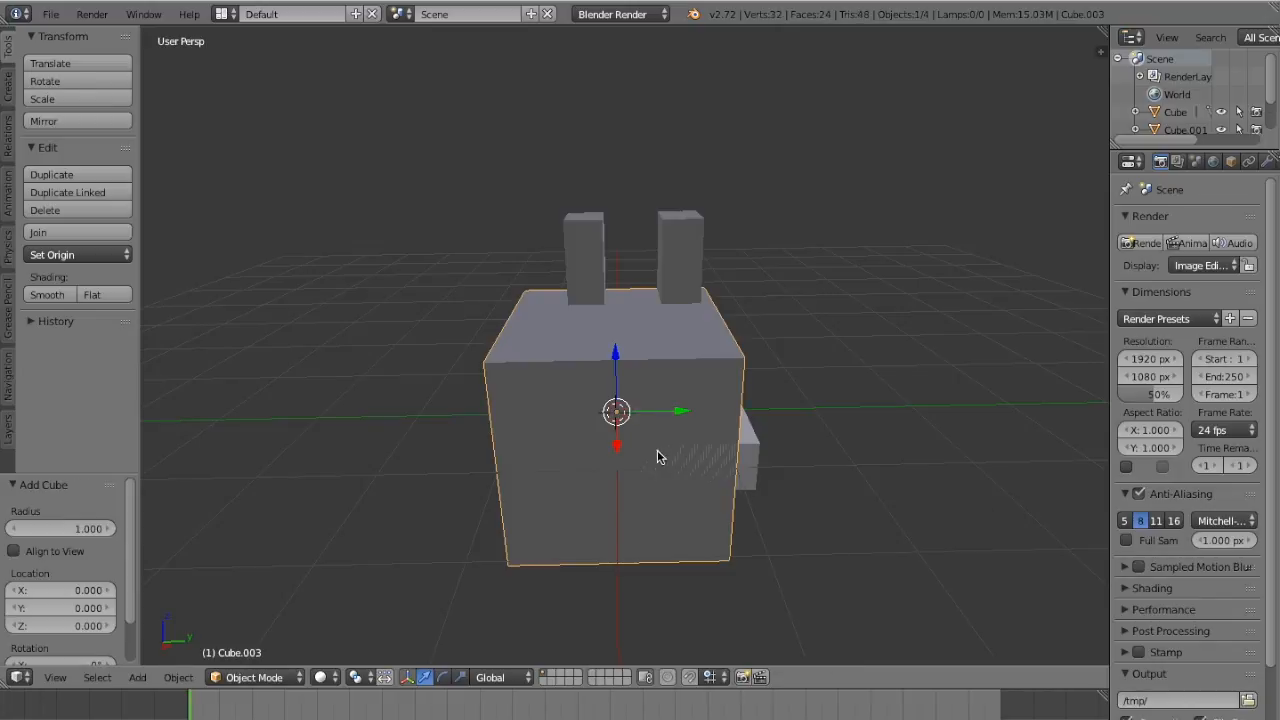
{"action": "left_click_drag", "start_coordinate": [618, 354], "coordinate": [638, 118]}
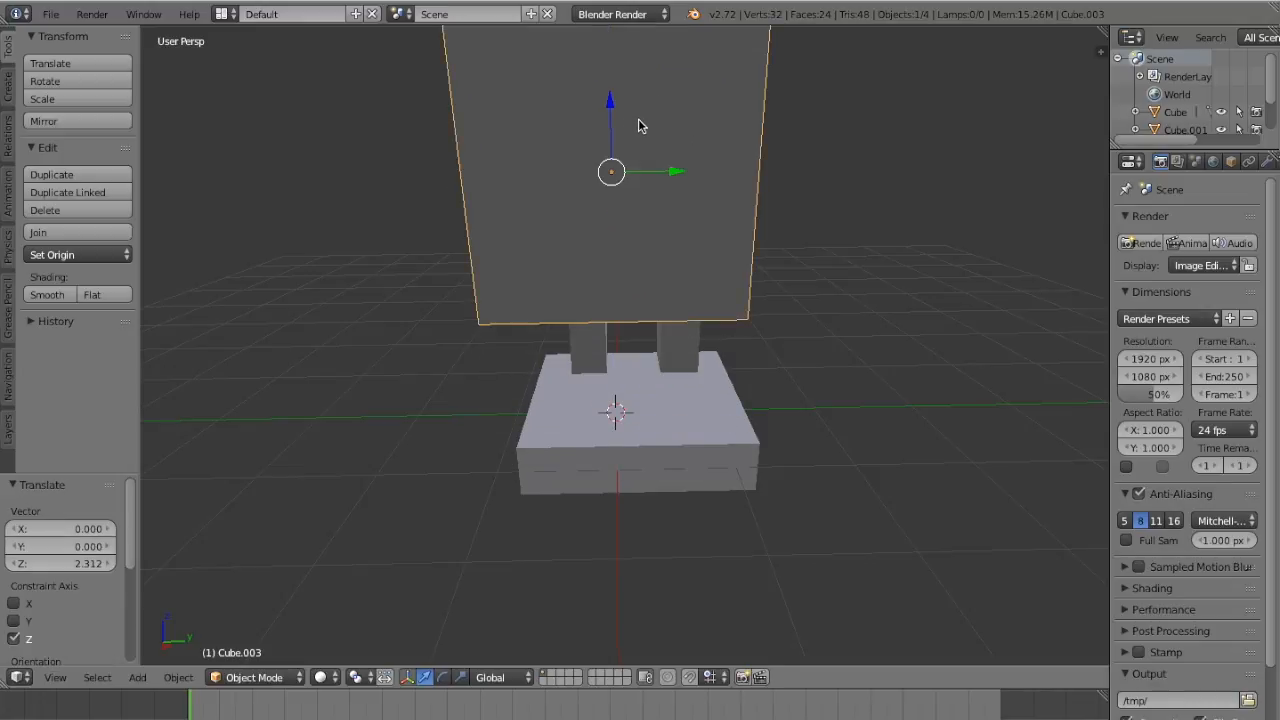
{"action": "scroll", "coordinate": [727, 436], "scroll_direction": "down", "scroll_amount": 5}
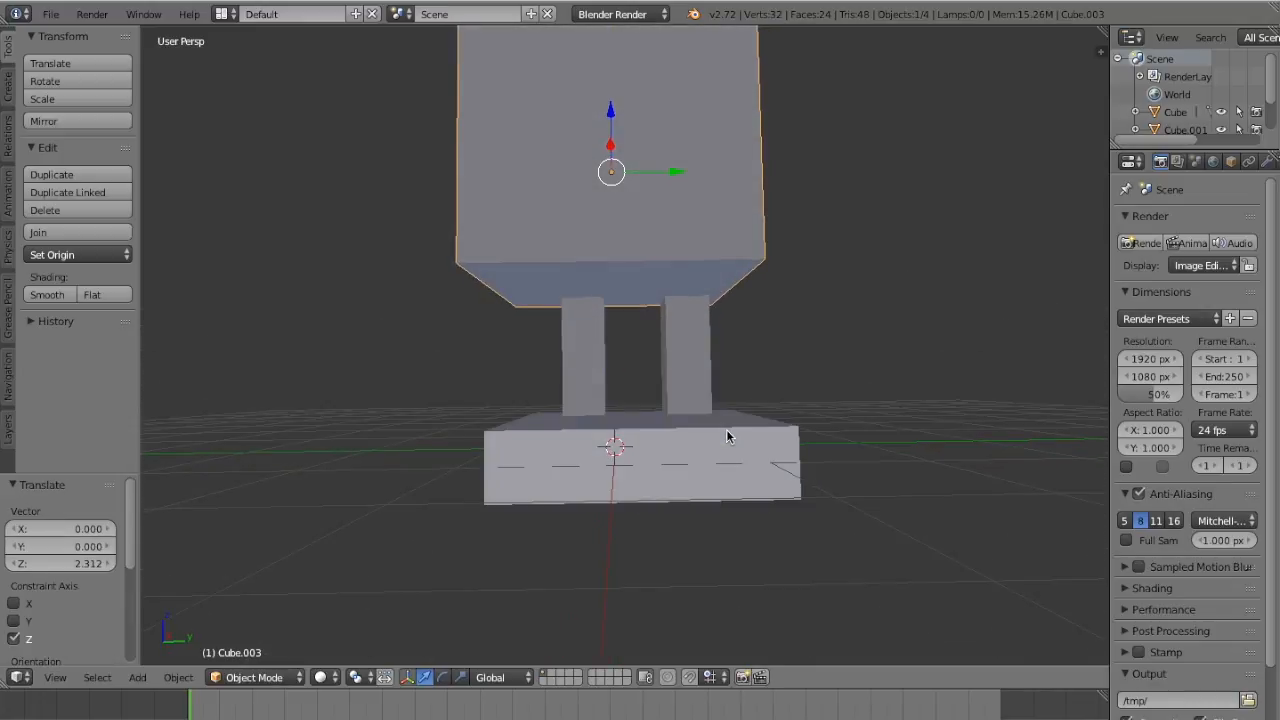
Shift the upper block about 0.18 along Y to centre it over the two pillars
{"action": "left_click_drag", "start_coordinate": [672, 175], "coordinate": [693, 172]}
{"action": "scroll", "coordinate": [693, 172], "scroll_direction": "left", "scroll_amount": 10}
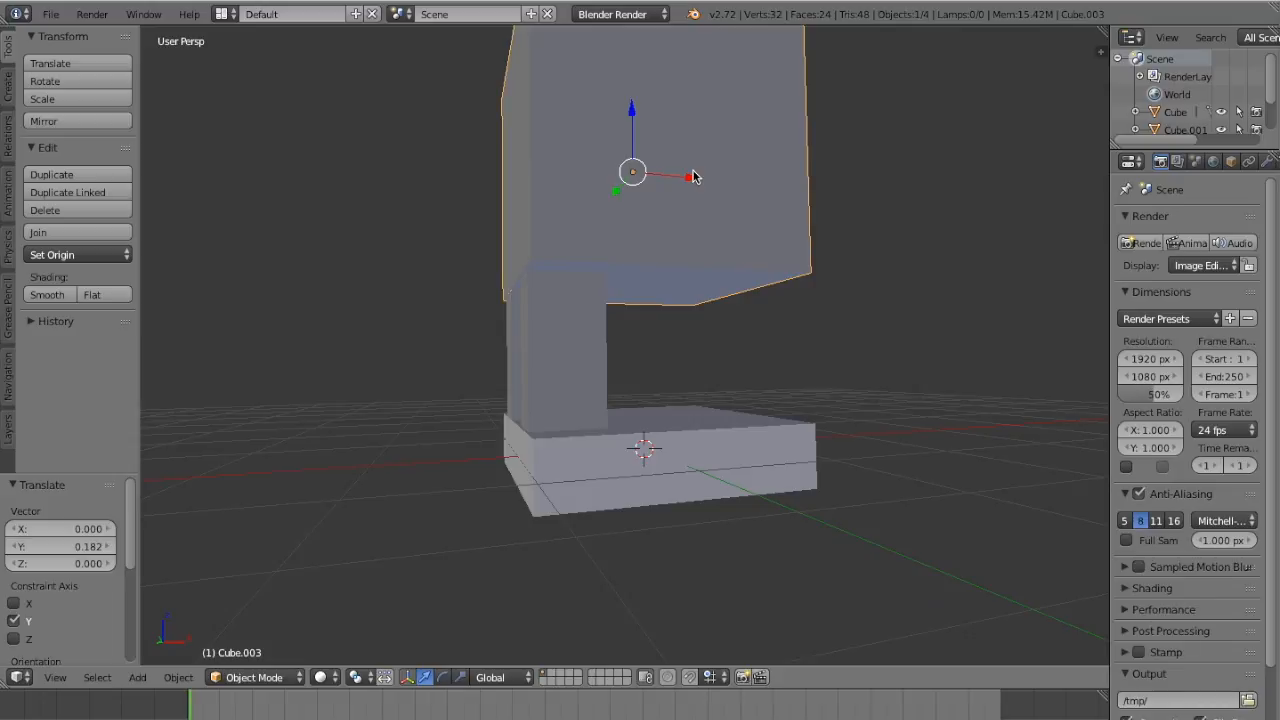
{"action": "scroll", "coordinate": [694, 177], "scroll_direction": "right", "scroll_amount": 5}
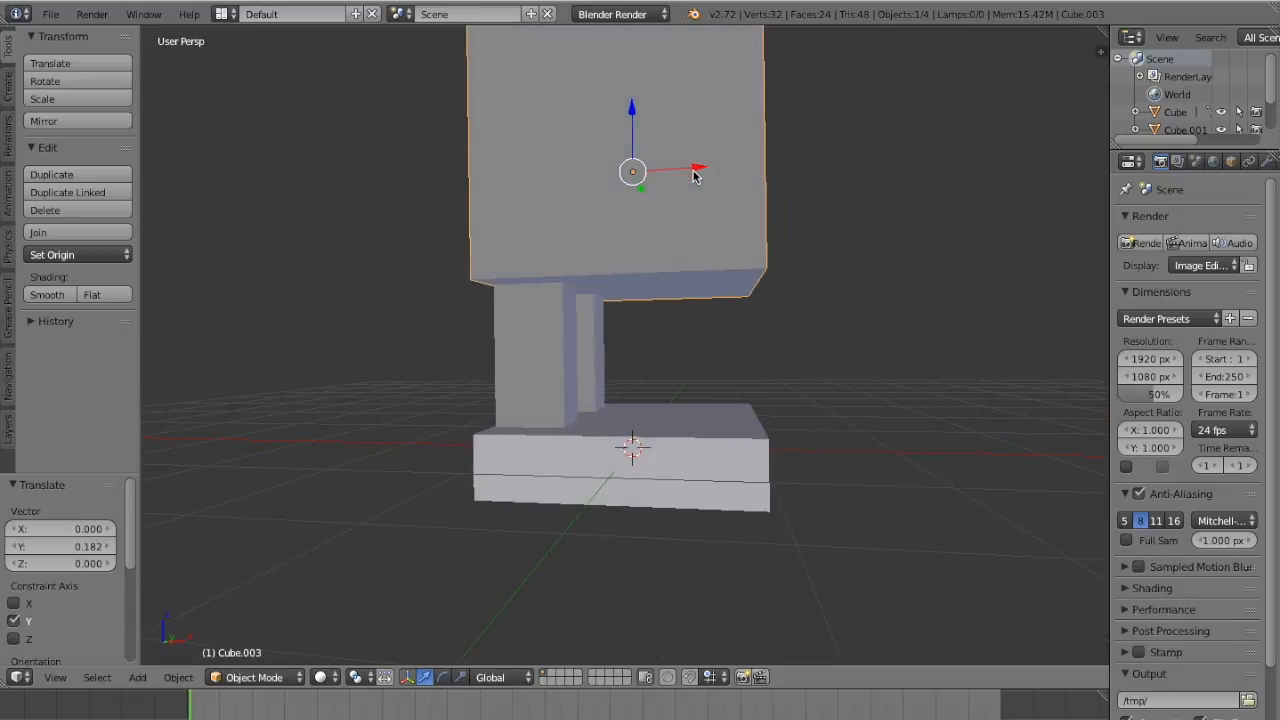
{"action": "scroll", "coordinate": [694, 177], "scroll_direction": "up", "scroll_amount": 1}
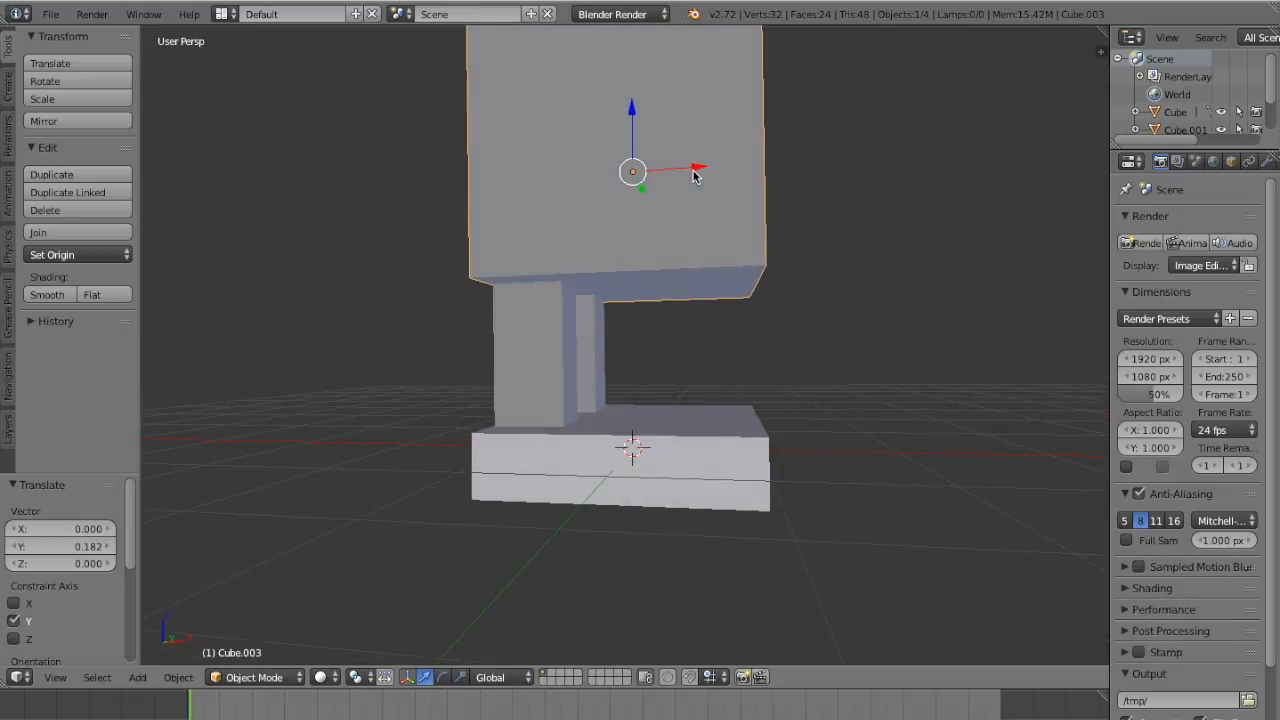
{"action": "scroll", "coordinate": [694, 177], "scroll_direction": "up", "scroll_amount": 10}
{"action": "scroll", "coordinate": [694, 177], "scroll_direction": "down", "scroll_amount": 3}
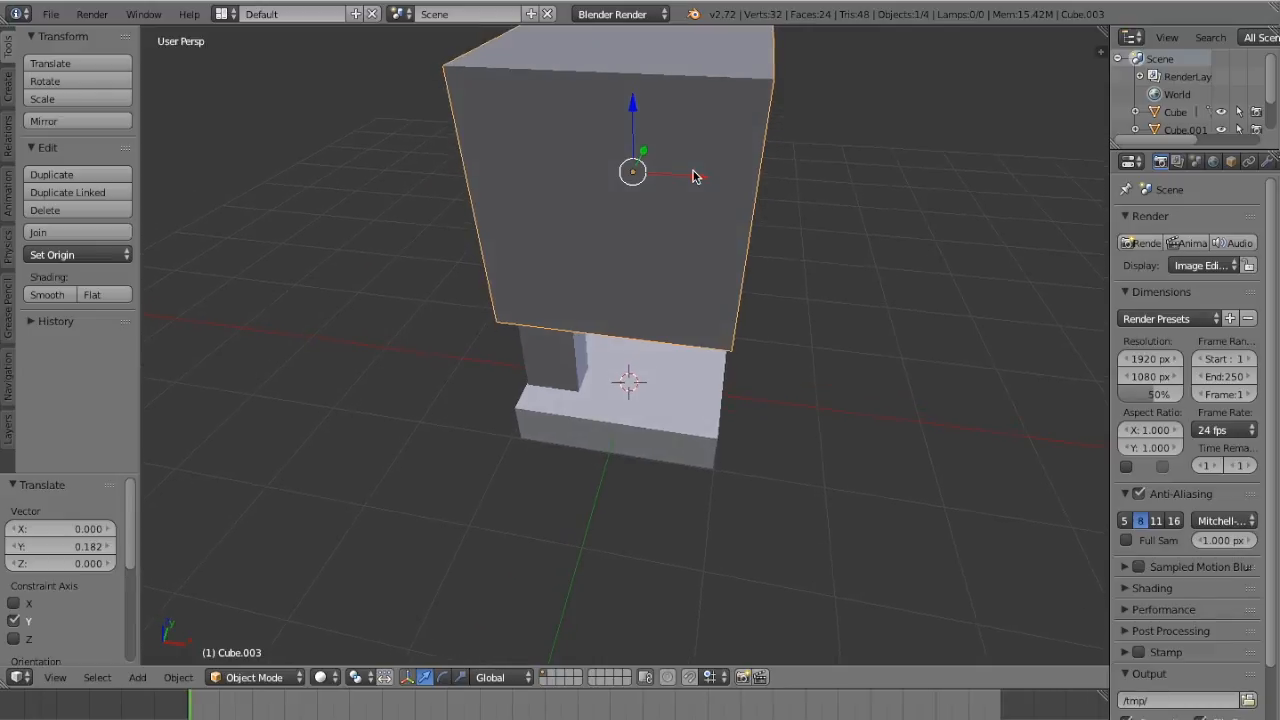
{"action": "scroll", "coordinate": [694, 177], "scroll_direction": "down", "scroll_amount": 5}
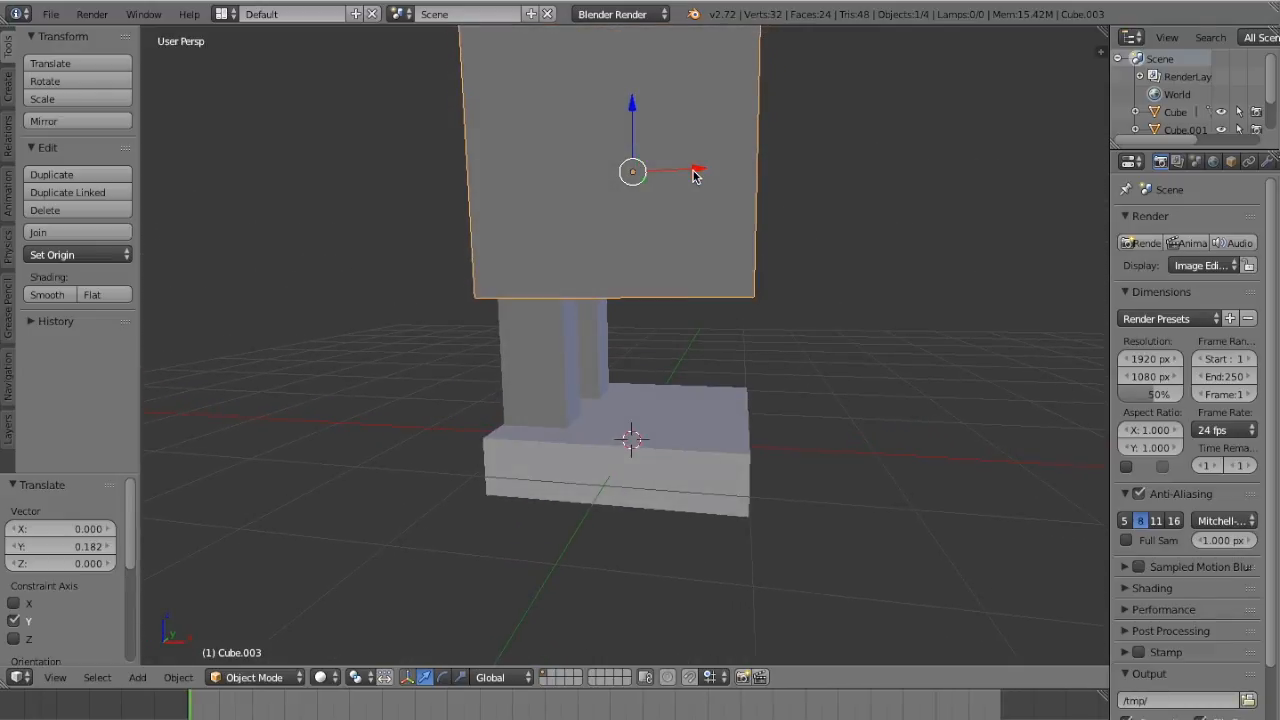
Scale the upper block to about 0.69 along Z and 0.64 along X
{"action": "left_click", "coordinate": [461, 677]}
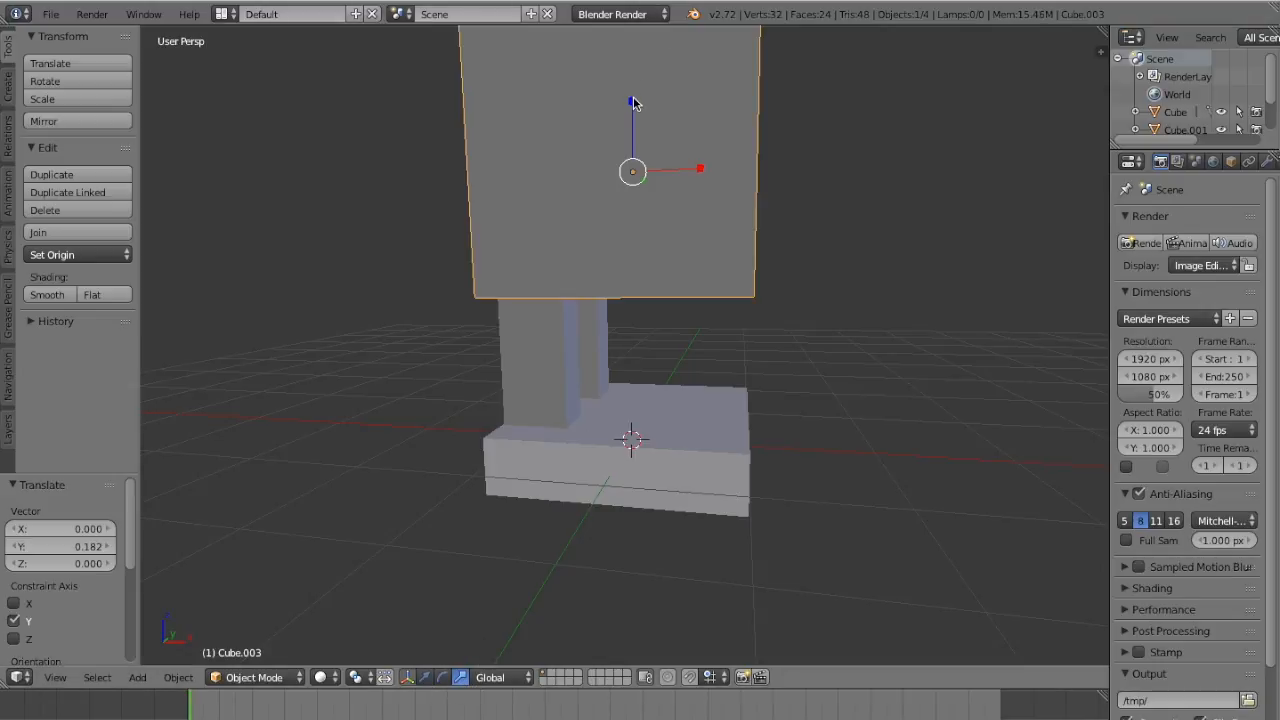
{"action": "left_click_drag", "start_coordinate": [633, 104], "coordinate": [630, 122]}
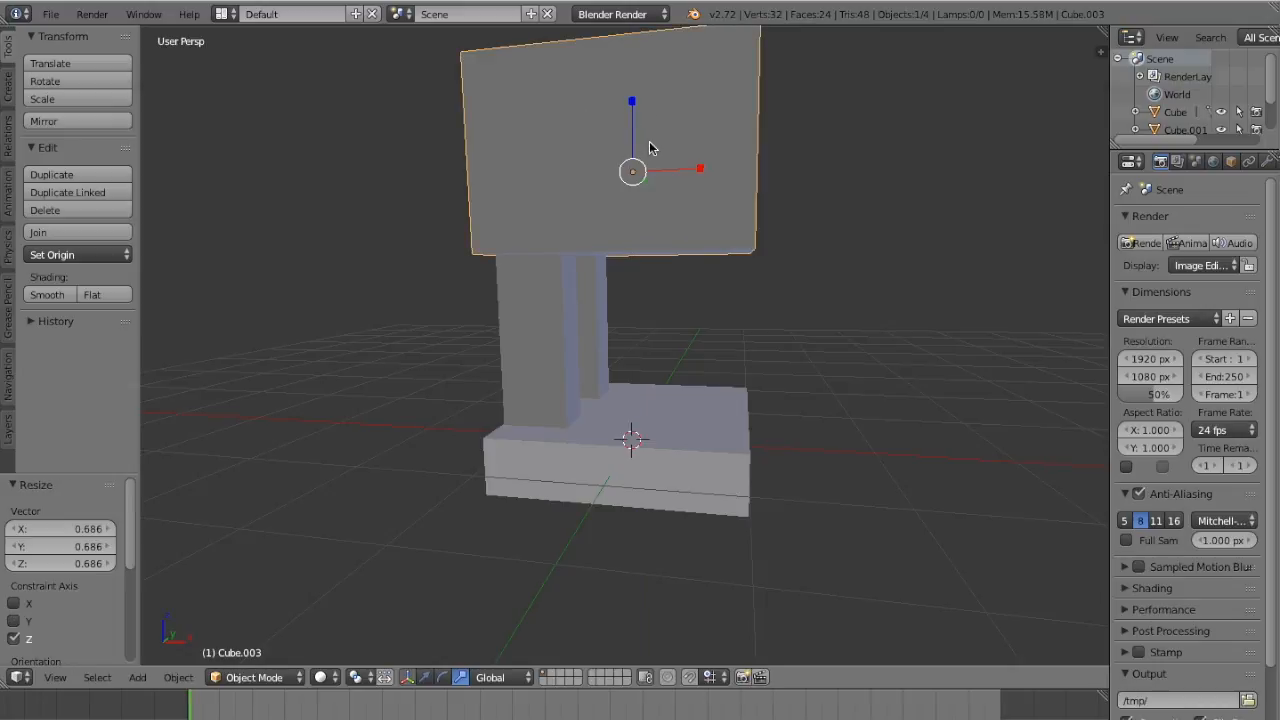
{"action": "left_click_drag", "start_coordinate": [701, 172], "coordinate": [677, 171]}
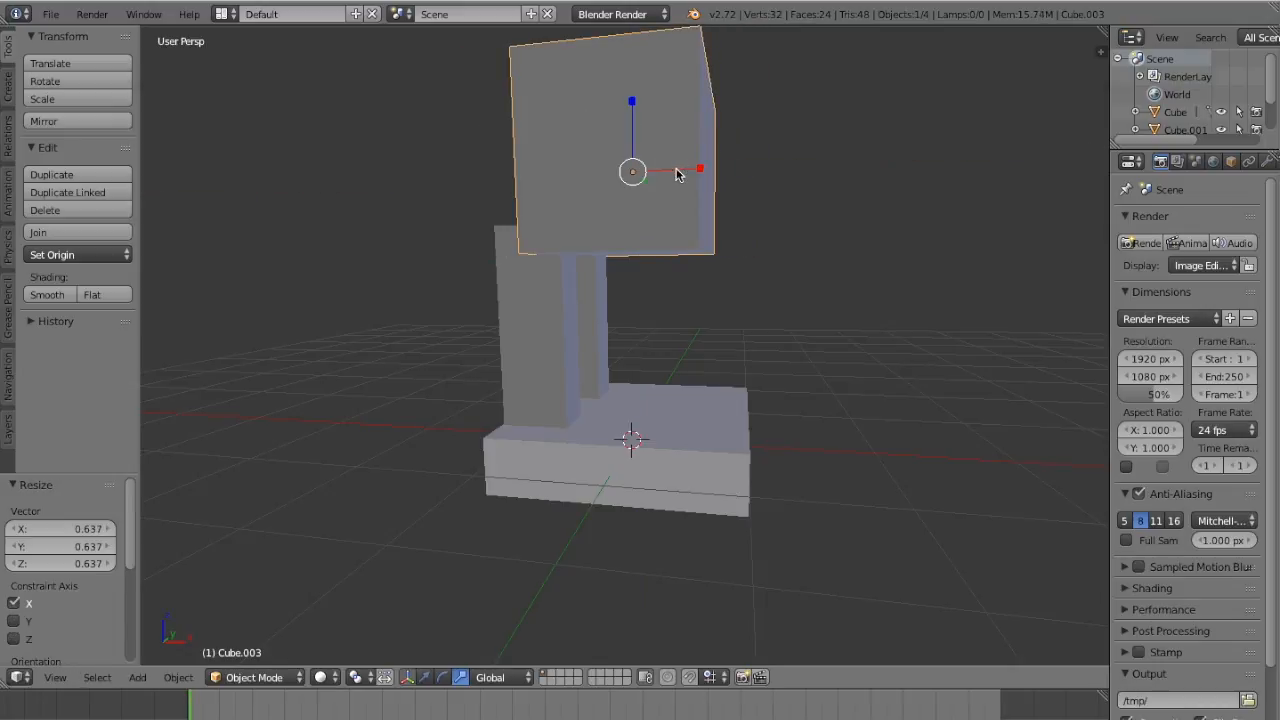
Move the upper block back over the pillars along X by about -0.23 and a further -0.13
{"action": "left_click", "coordinate": [424, 677]}
{"action": "left_click_drag", "start_coordinate": [694, 170], "coordinate": [667, 170]}
{"action": "middle_click_drag", "start_coordinate": [667, 170], "coordinate": [671, 169]}
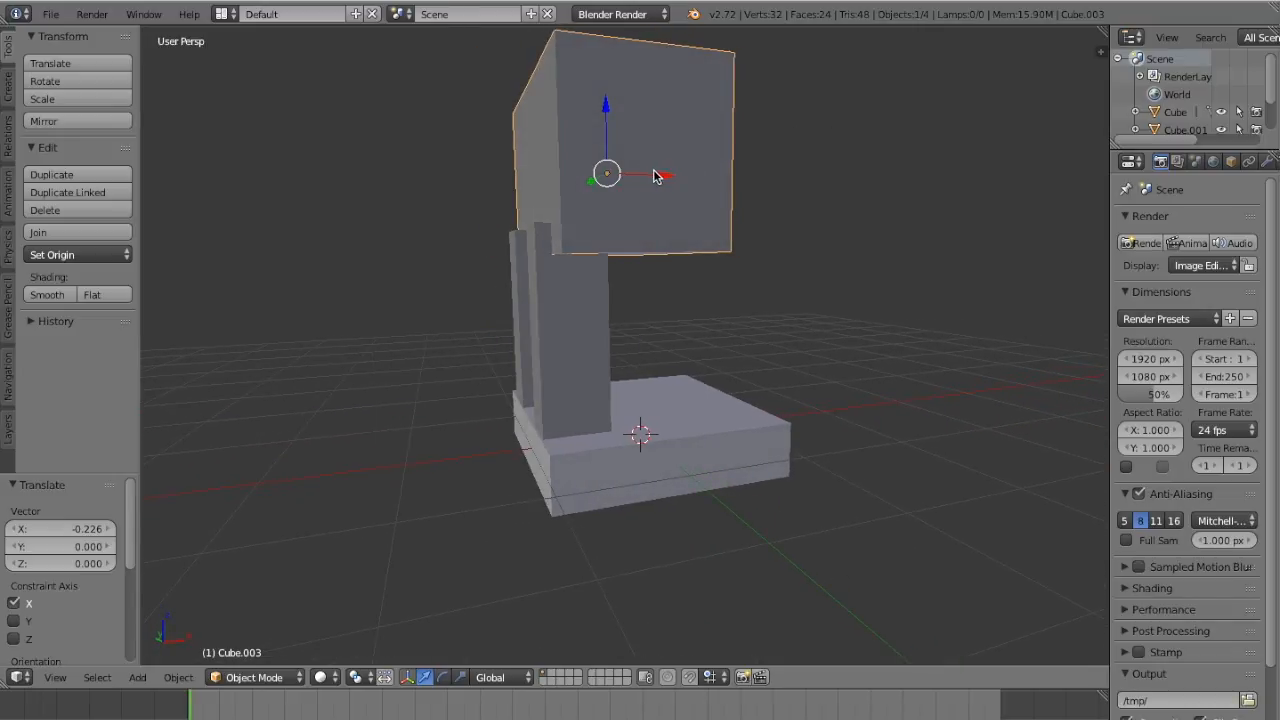
{"action": "left_click_drag", "start_coordinate": [666, 175], "coordinate": [649, 176]}
Duplicate the pillar nearer the positive Y side and move the copy about 1.35 along Y, clear of the body
{"action": "key", "text": "KP_6"}
{"action": "key", "text": "KP_6"}
{"action": "key", "text": "KP_6"}
{"action": "key", "text": "KP_6"}
{"action": "key", "text": "KP_6"}
{"action": "key", "text": "KP_6"}
{"action": "key", "text": "KP_6"}
{"action": "key", "text": "KP_6"}
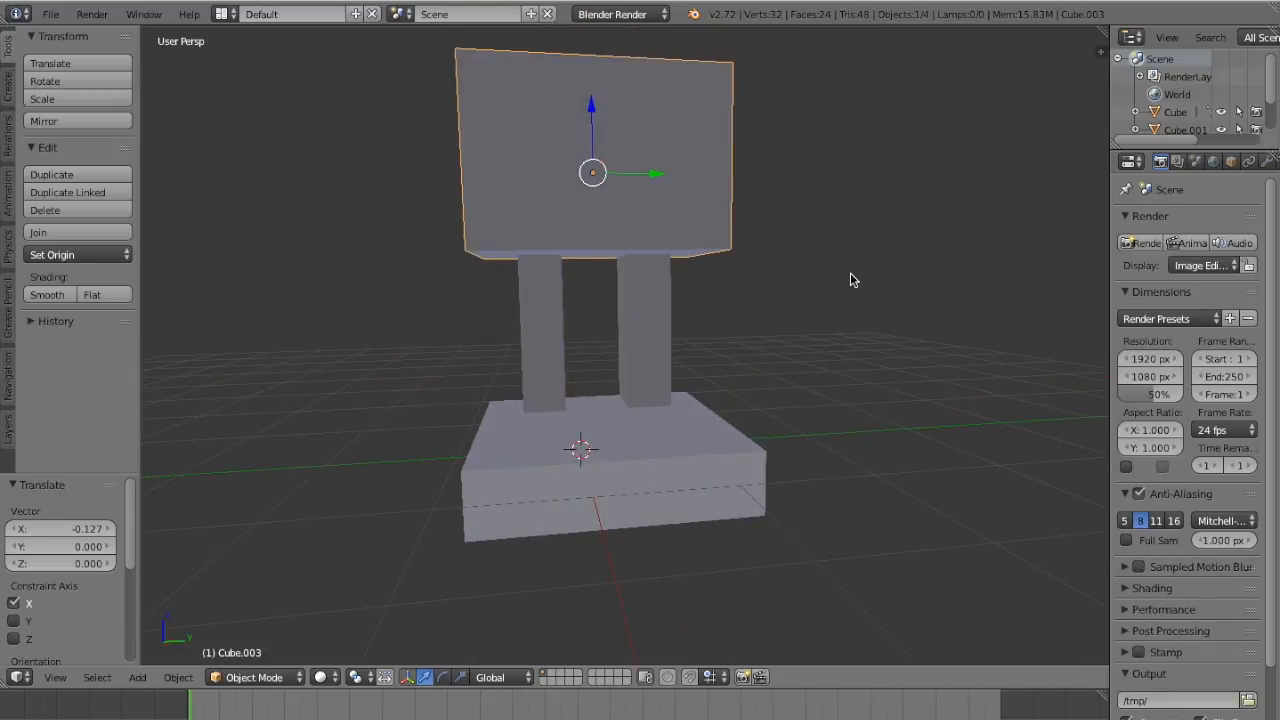
{"action": "right_click", "coordinate": [651, 330]}
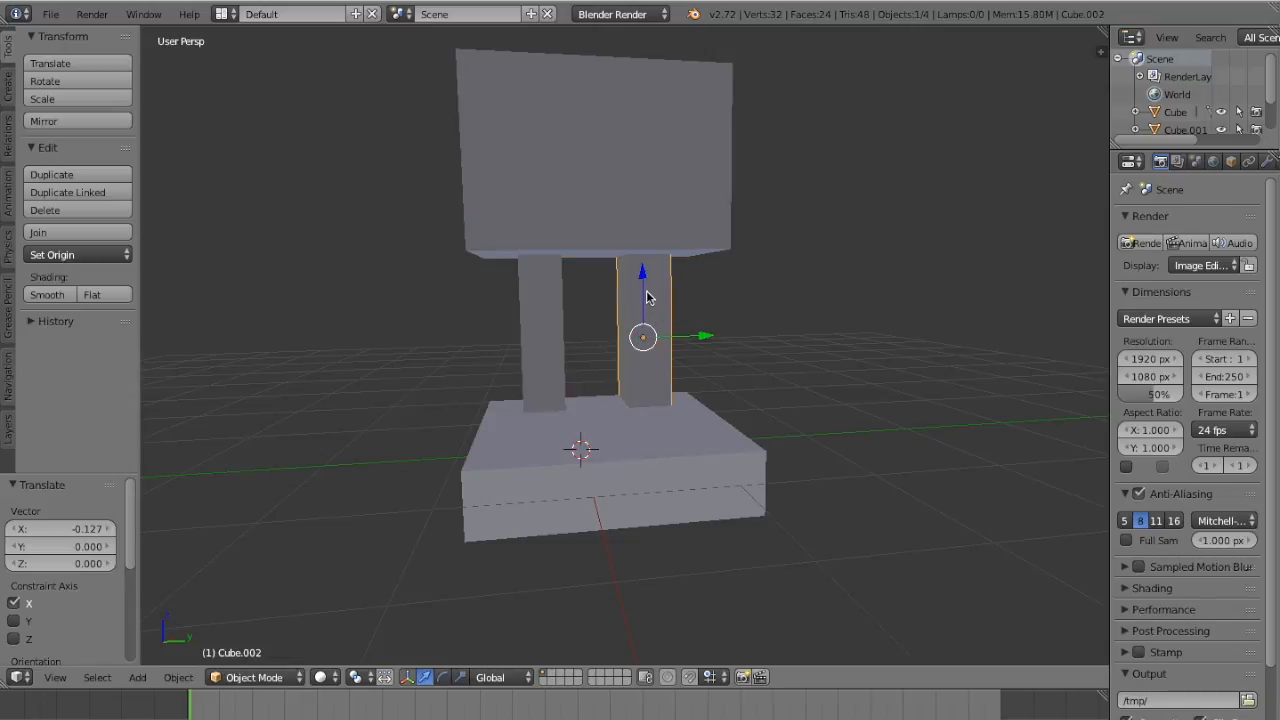
{"action": "key", "text": "shift+d"}
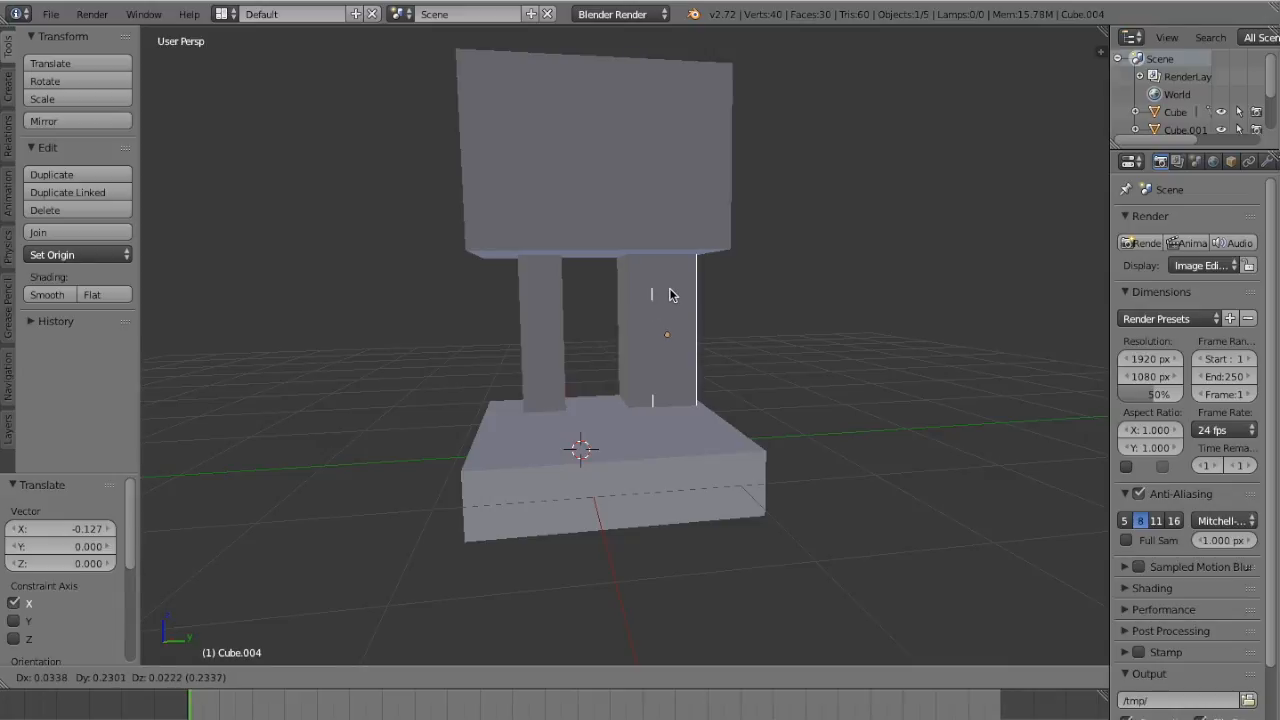
{"action": "left_click", "coordinate": [670, 294]}
{"action": "left_click_drag", "start_coordinate": [718, 335], "coordinate": [848, 318]}
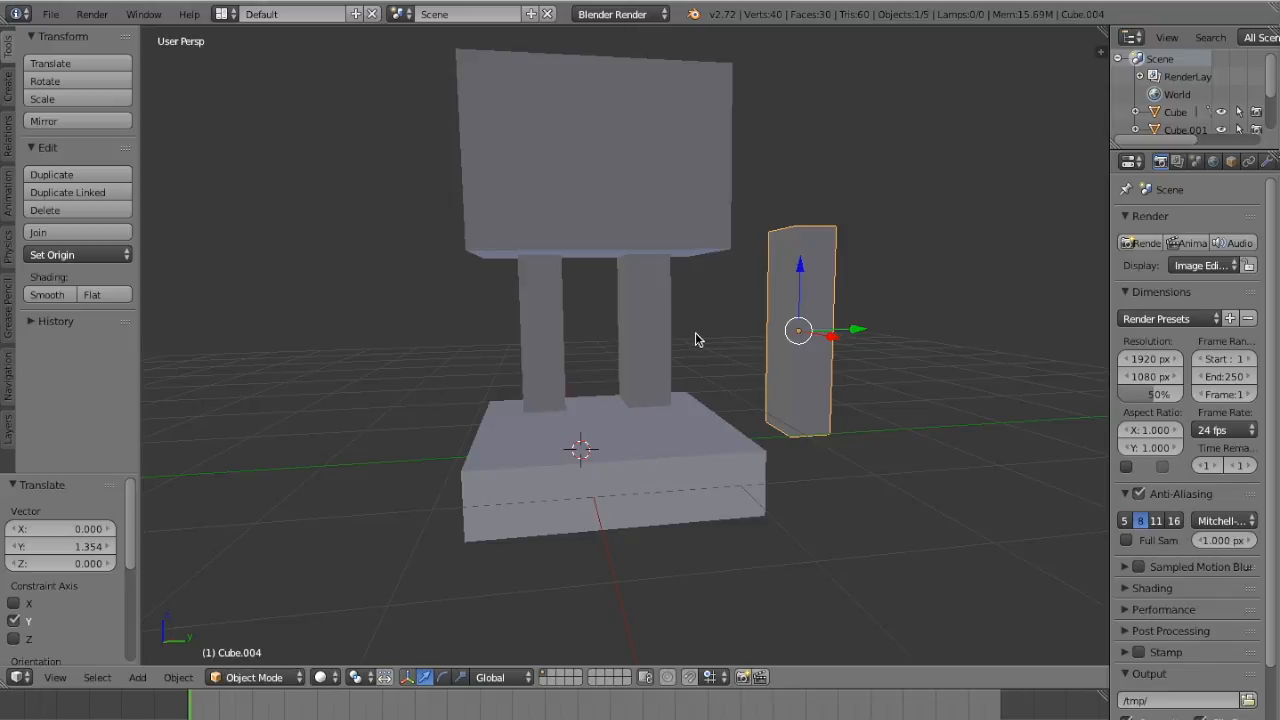
{"action": "key", "text": "a"}
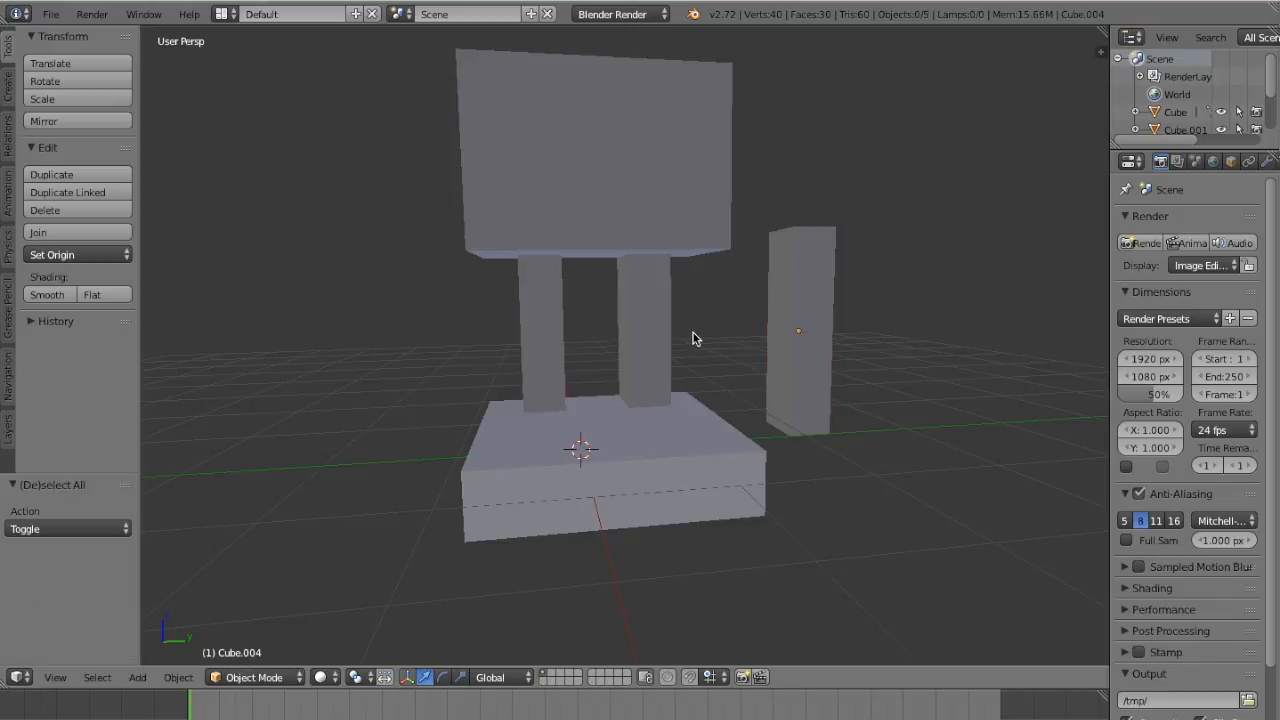
{"action": "key", "text": "shift+d"}
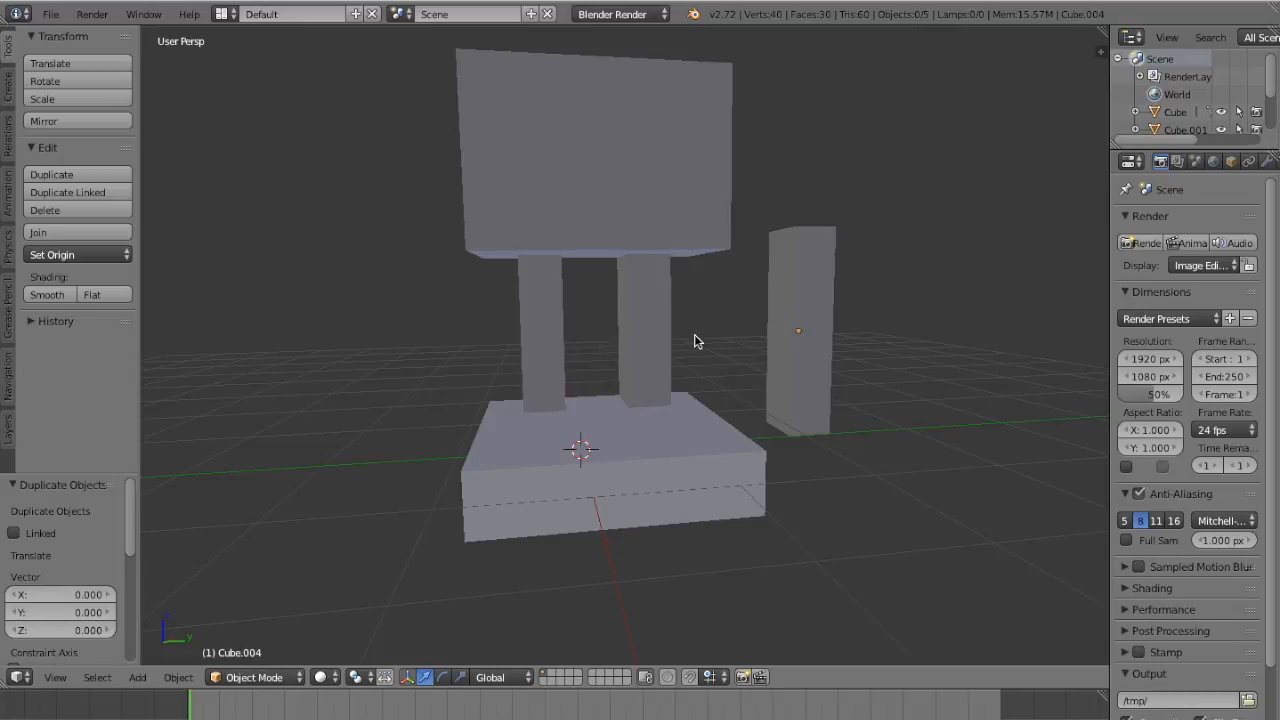
{"action": "left_click", "coordinate": [815, 325]}
Duplicate the same pillar again, move the copy along negative Y beyond the body's opposite side, and raise it about 1.35 along Z
{"action": "right_click", "coordinate": [636, 348]}
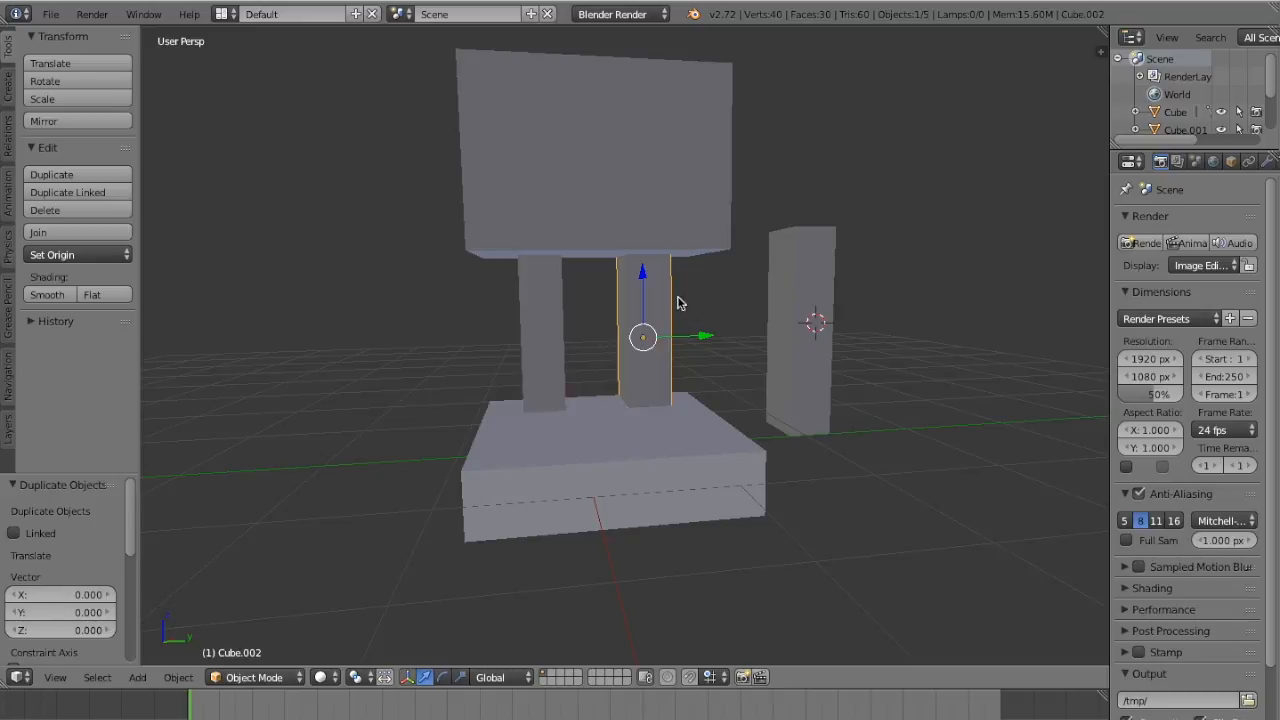
{"action": "key", "text": "shift+d"}
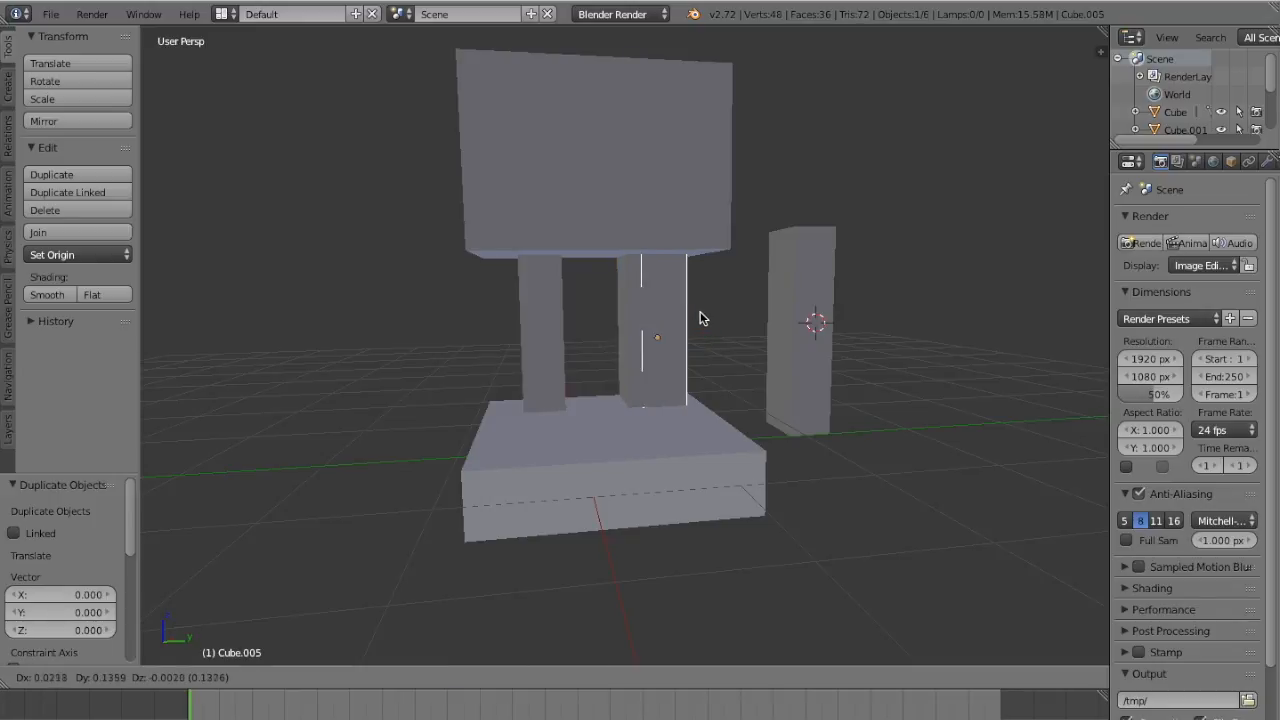
{"action": "left_click", "coordinate": [708, 317]}
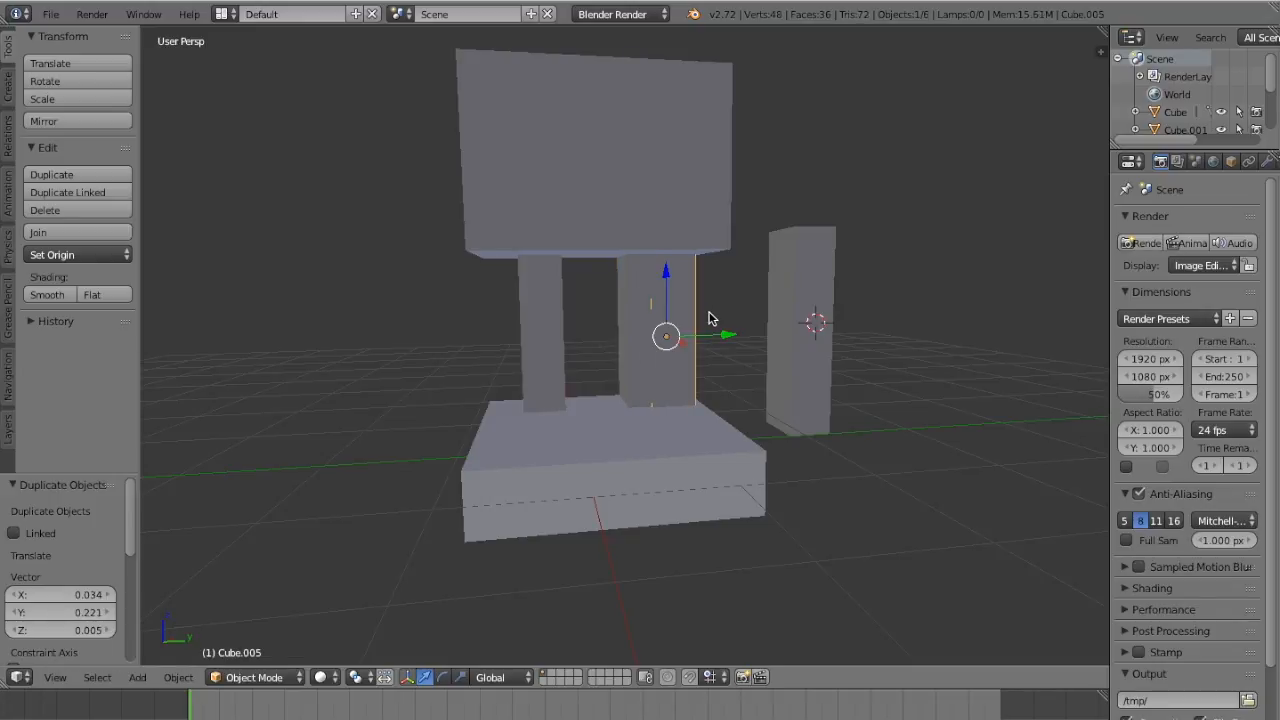
{"action": "left_click_drag", "start_coordinate": [727, 337], "coordinate": [466, 346]}
{"action": "middle_click_drag", "start_coordinate": [464, 343], "coordinate": [464, 346]}
{"action": "left_click_drag", "start_coordinate": [396, 278], "coordinate": [402, 124]}
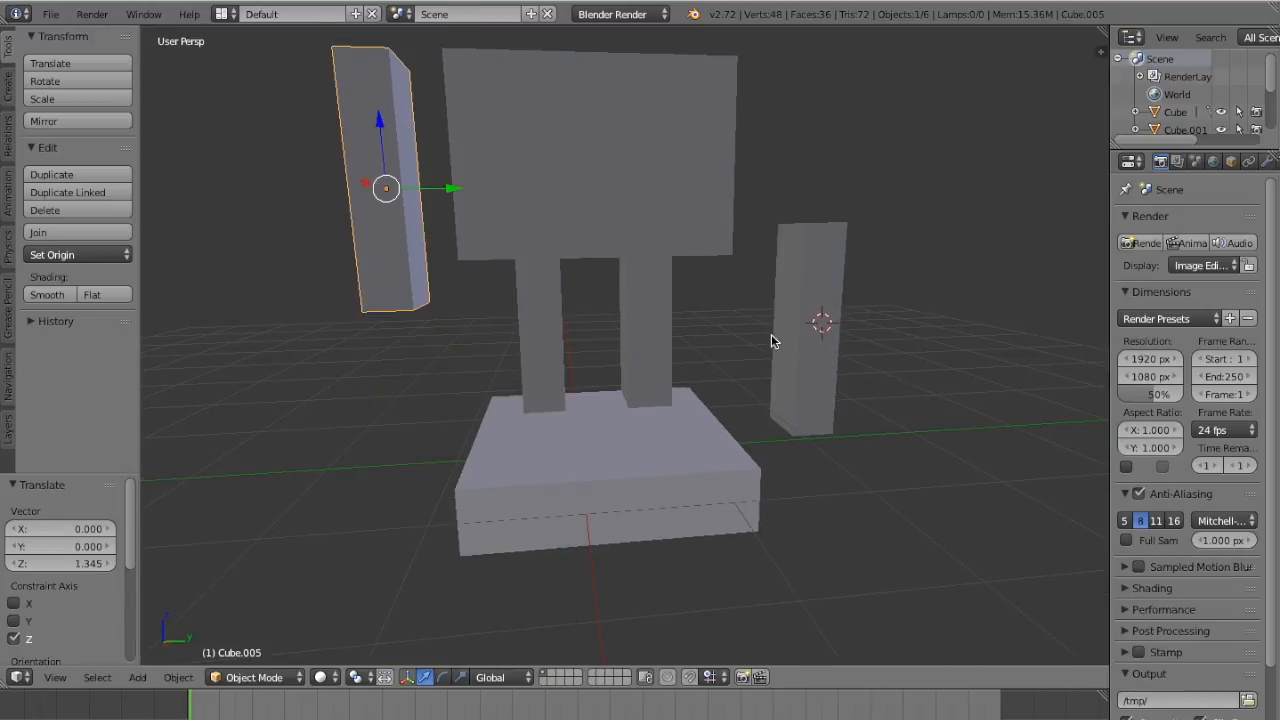
Raise the first pillar copy along Z by about 1.42 plus another 0.58, rotating it 90° about X between the two moves
{"action": "right_click", "coordinate": [822, 360]}
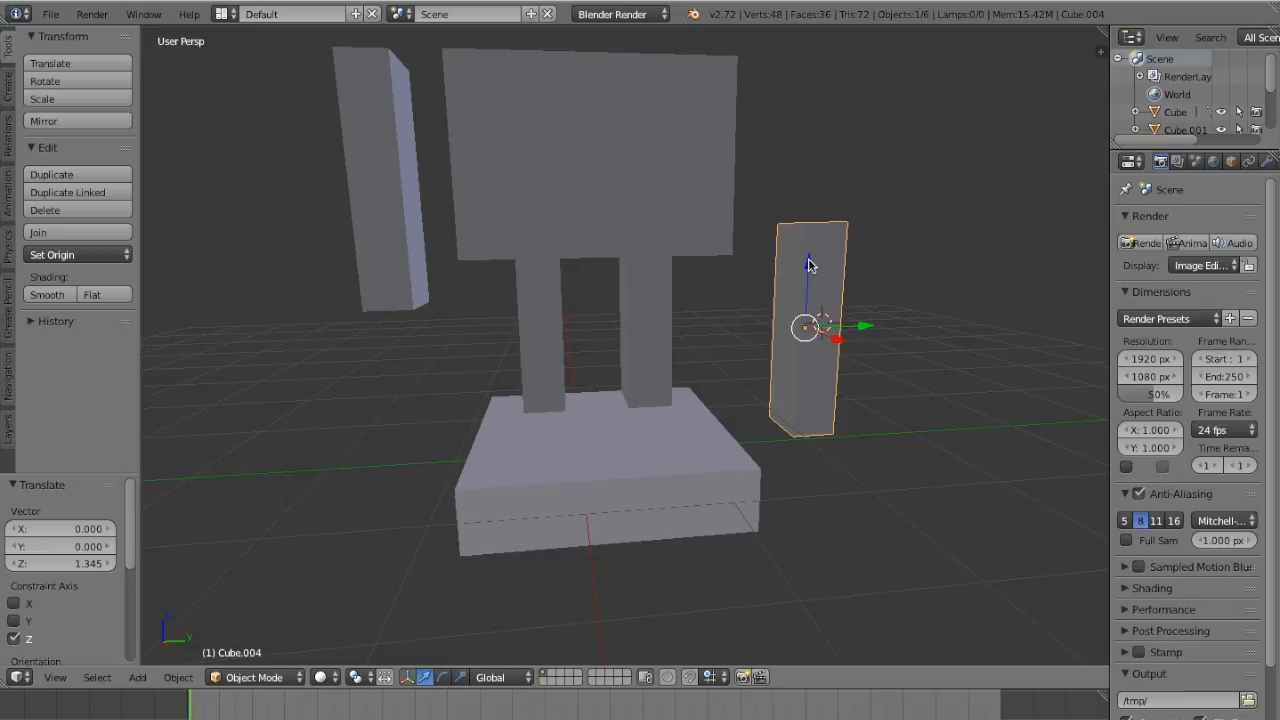
{"action": "left_click_drag", "start_coordinate": [808, 260], "coordinate": [794, 115]}
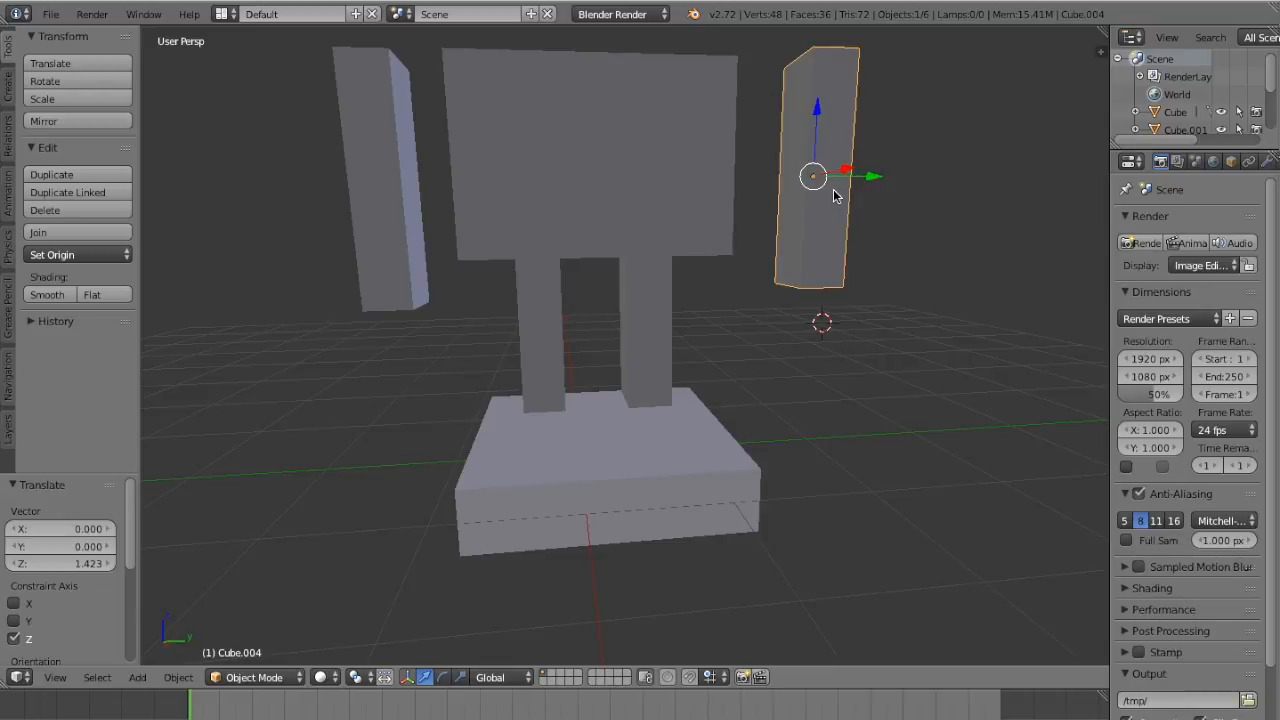
{"action": "key", "text": "r"}
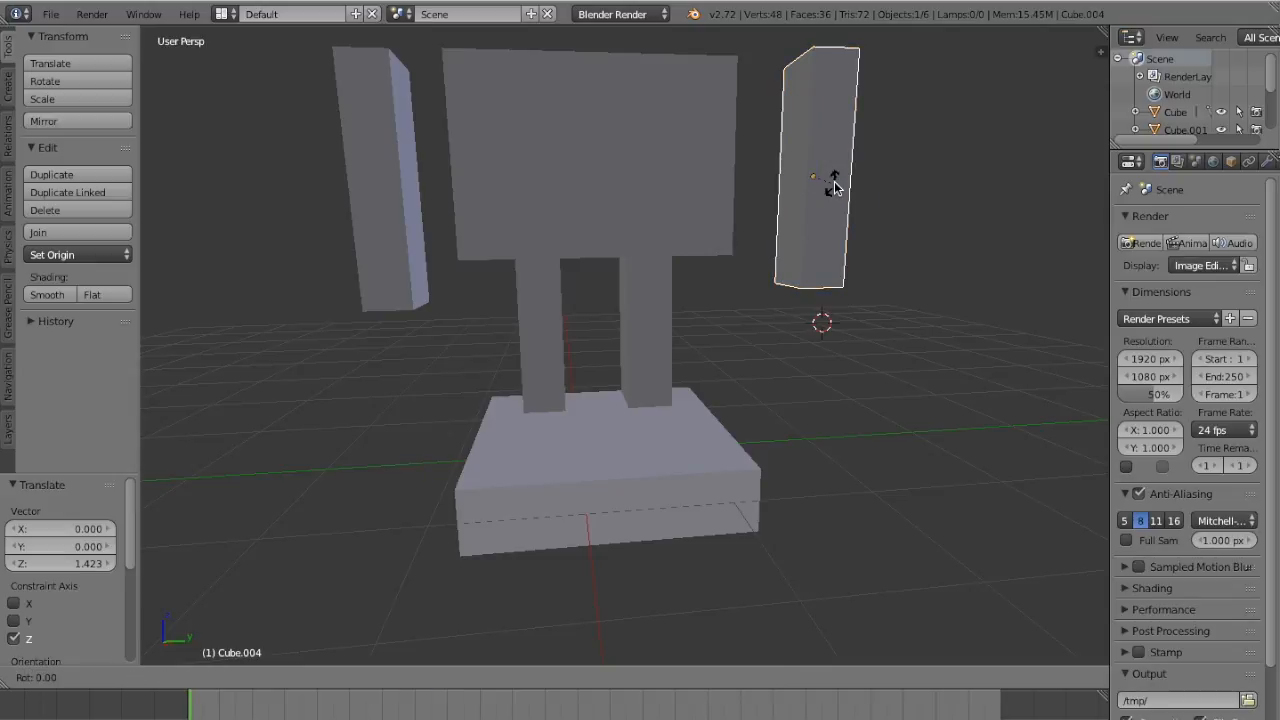
{"action": "key", "text": "x"}
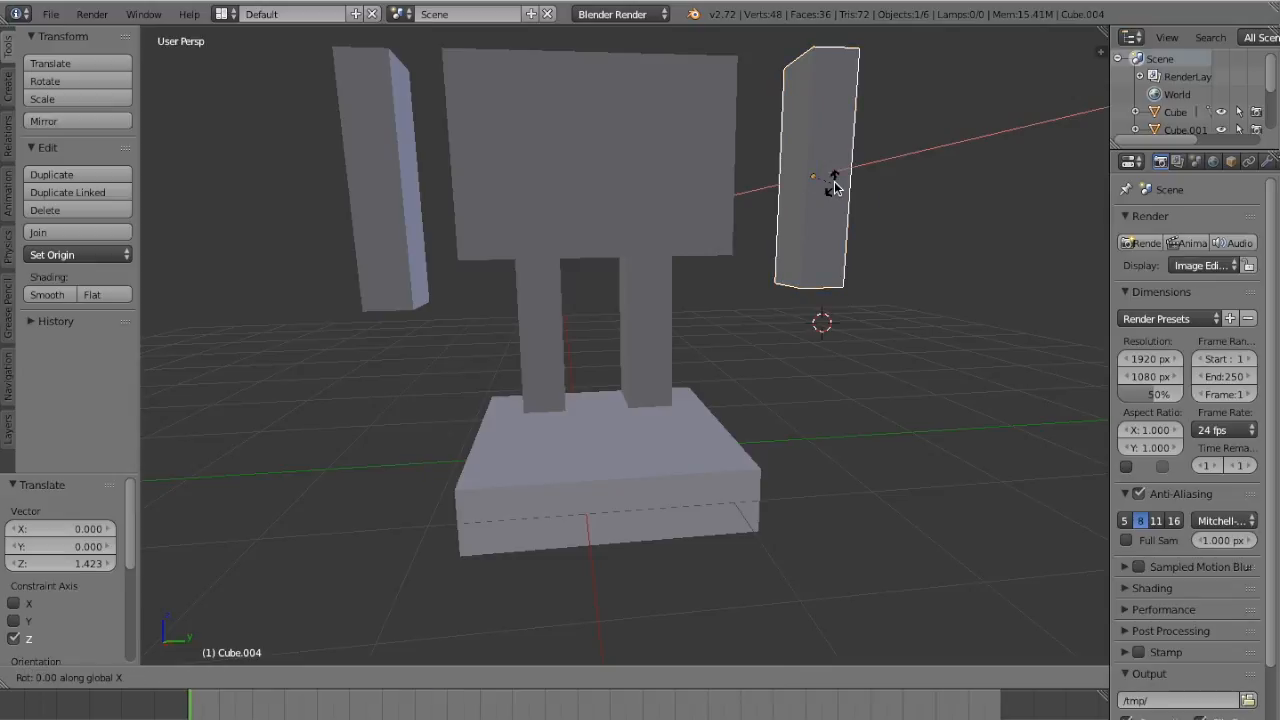
{"action": "type", "text": "90"}
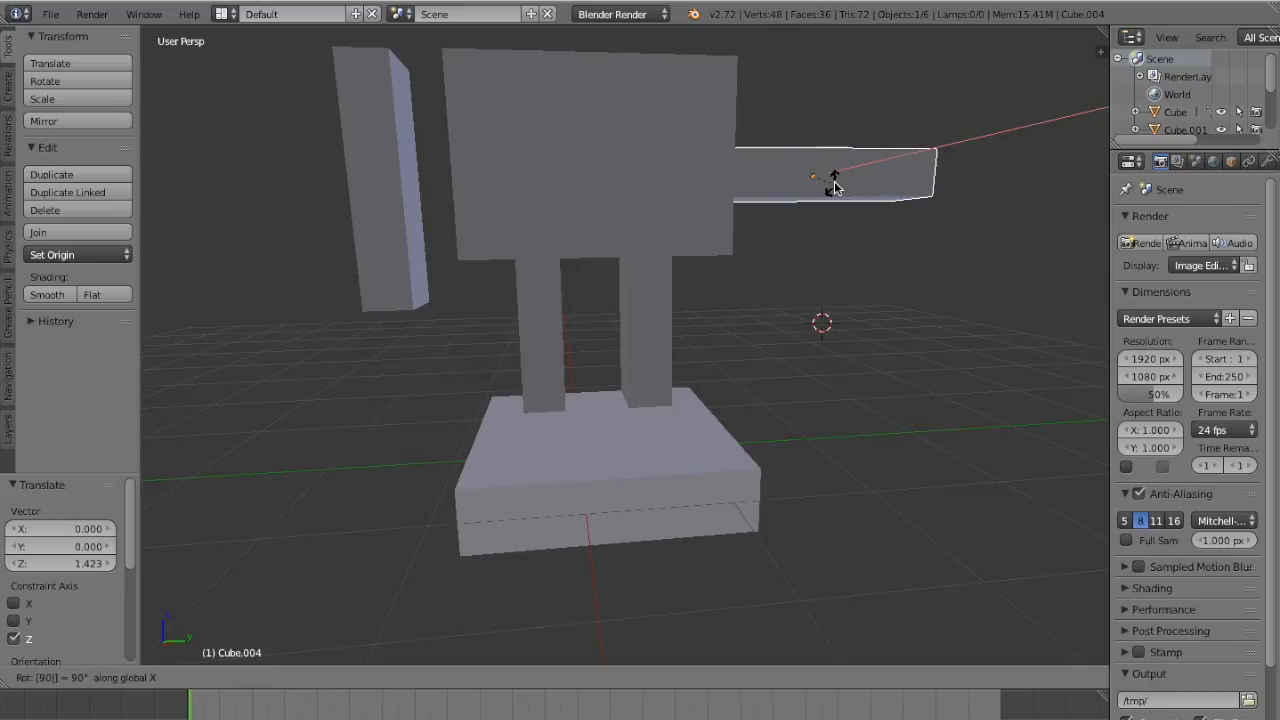
{"action": "key", "text": "Return"}
{"action": "left_click_drag", "start_coordinate": [817, 113], "coordinate": [818, 47]}
Rotate the second pillar copy 90° about X and raise it about 0.70 along Z to match the opposite arm
{"action": "right_click", "coordinate": [391, 150]}
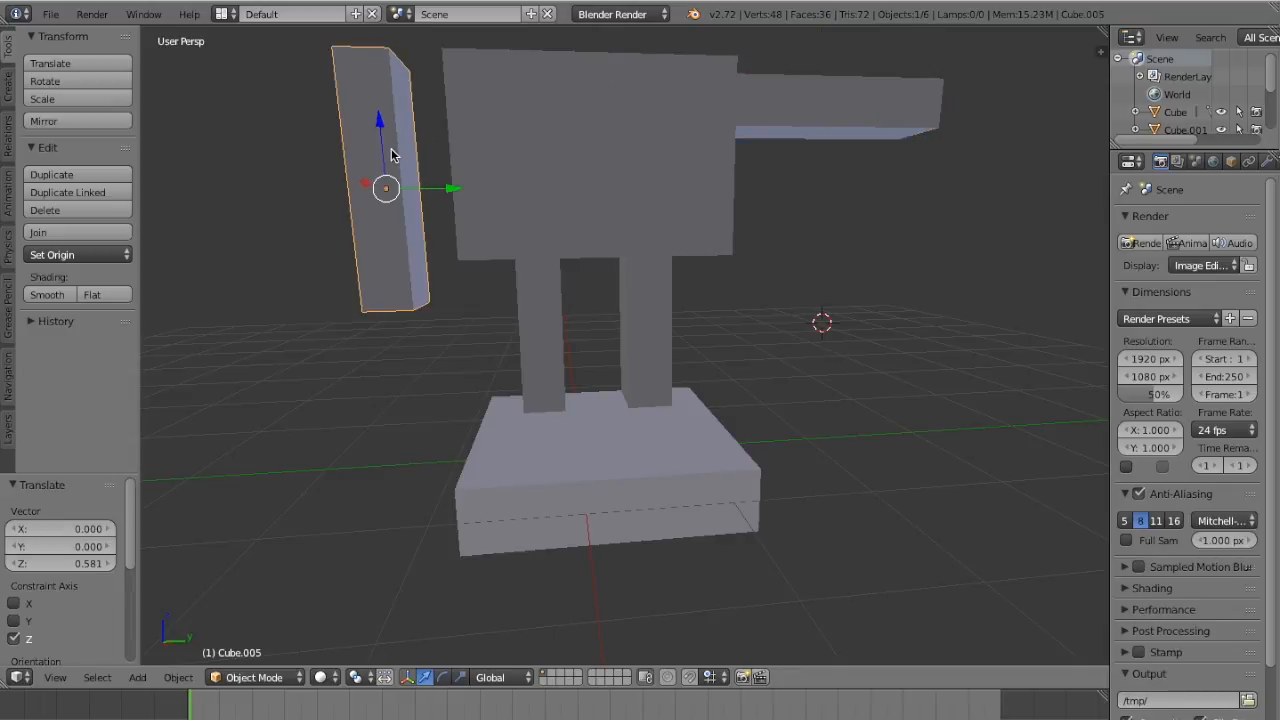
{"action": "key", "text": "r"}
{"action": "type", "text": "x"}
{"action": "type", "text": "90"}
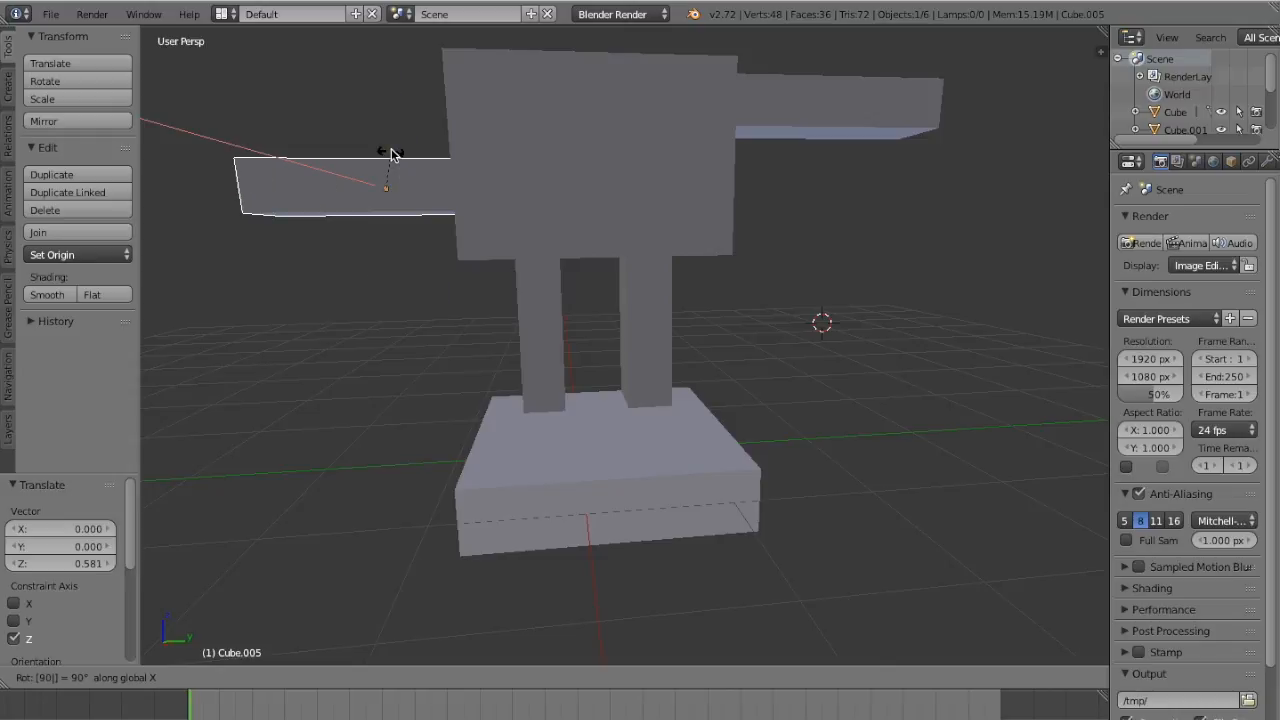
{"action": "key", "text": "Return"}
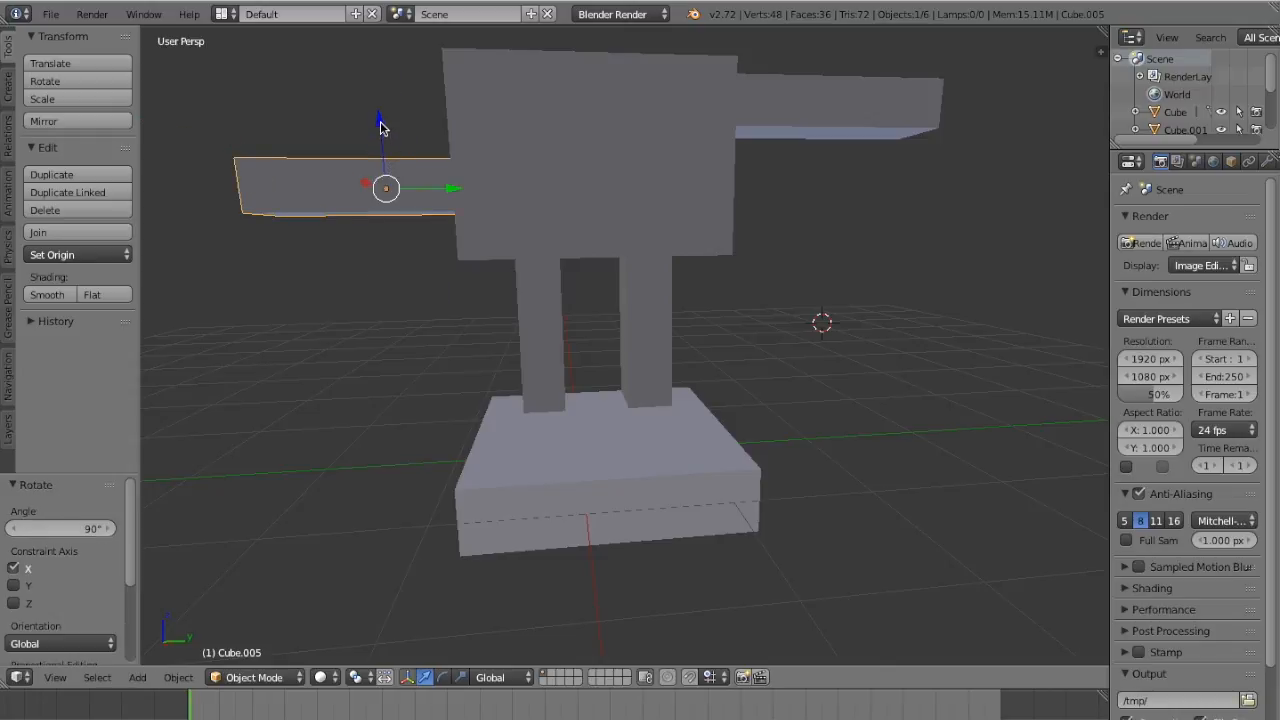
{"action": "key", "text": "g"}
{"action": "key", "text": "z"}
{"action": "left_click", "coordinate": [386, 40]}
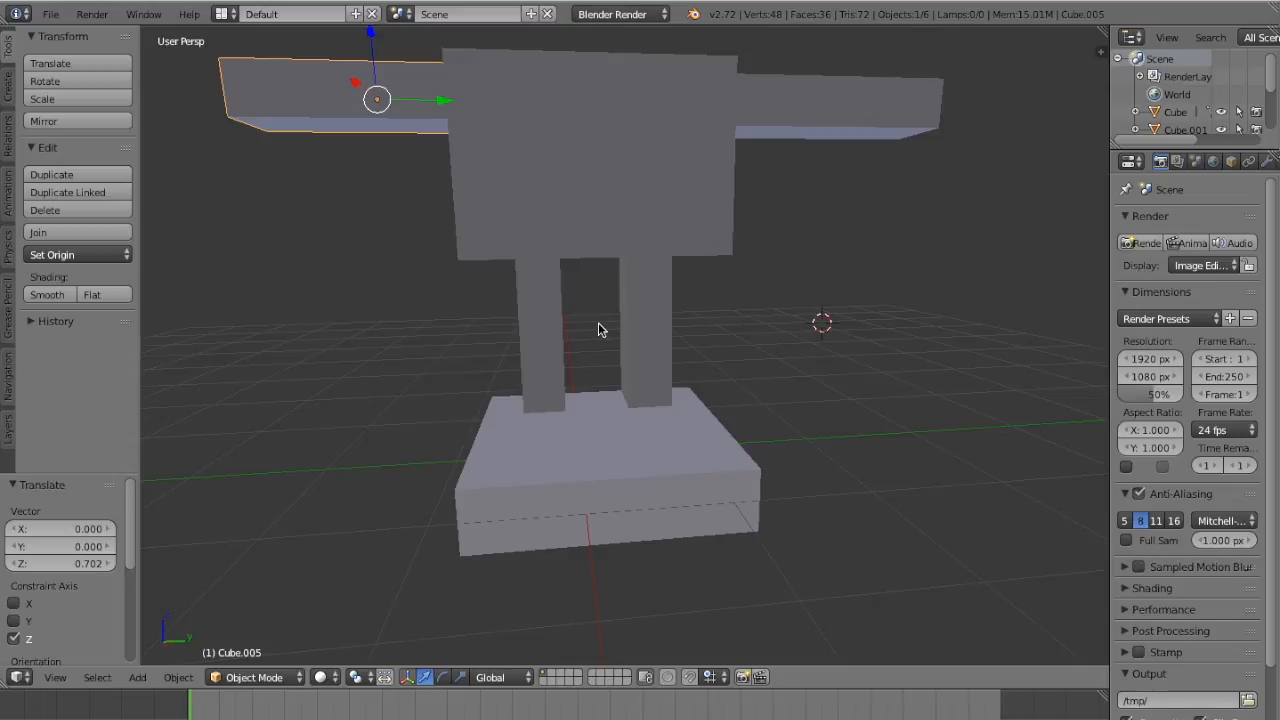
Select both horizontal arms together and lower them about 0.40 along Z on the body
{"action": "scroll", "coordinate": [598, 322], "scroll_direction": "down", "scroll_amount": 4}
{"action": "middle_click_drag", "start_coordinate": [598, 322], "coordinate": [670, 324]}
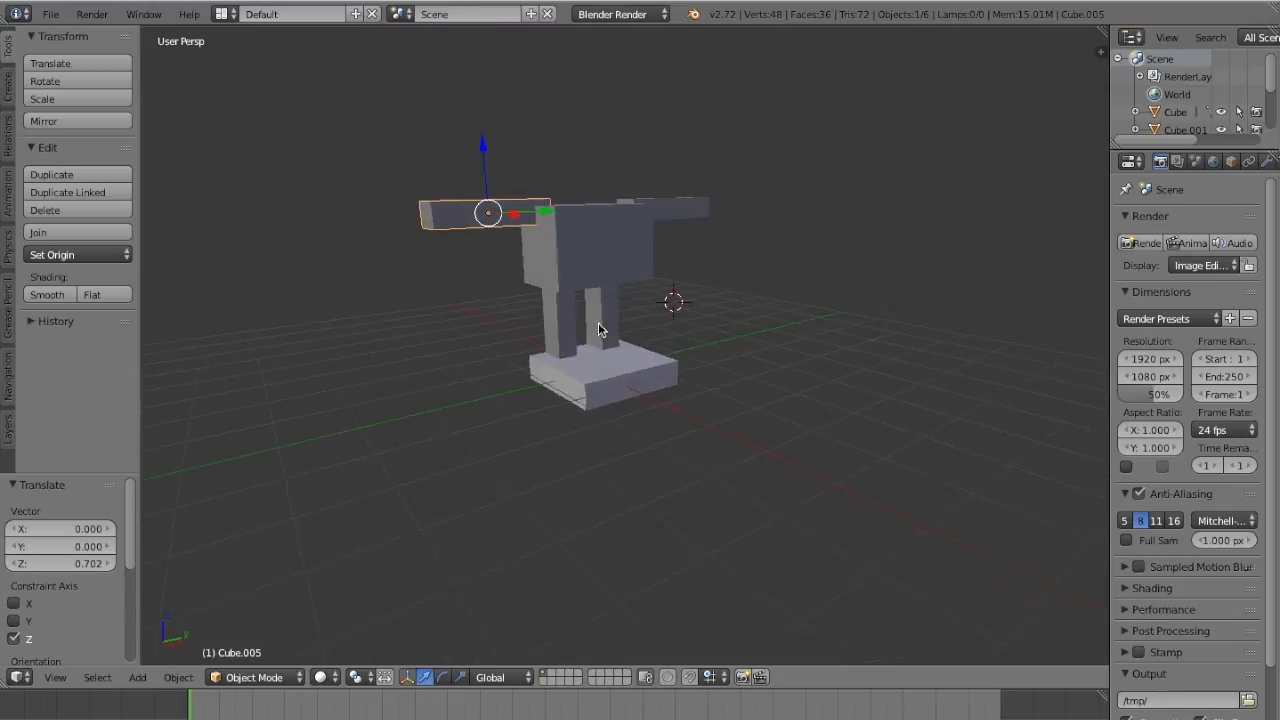
{"action": "key", "text": "KP_4"}
{"action": "key", "text": "KP_4"}
{"action": "key", "text": "KP_4"}
{"action": "key", "text": "KP_4"}
{"action": "key", "text": "KP_4"}
{"action": "key", "text": "KP_4"}
{"action": "key", "text": "KP_4"}
{"action": "key", "text": "KP_4"}
{"action": "key", "text": "KP_4"}
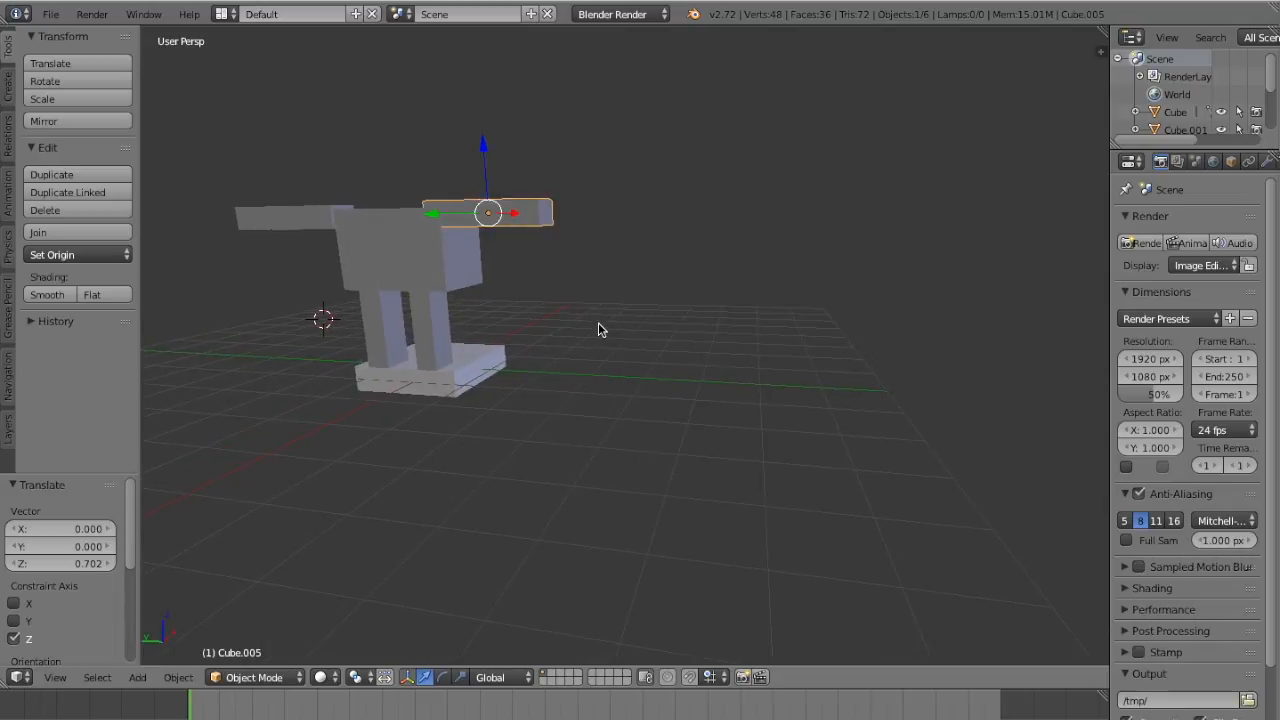
{"action": "key", "text": "KP_4"}
{"action": "key", "text": "KP_4"}
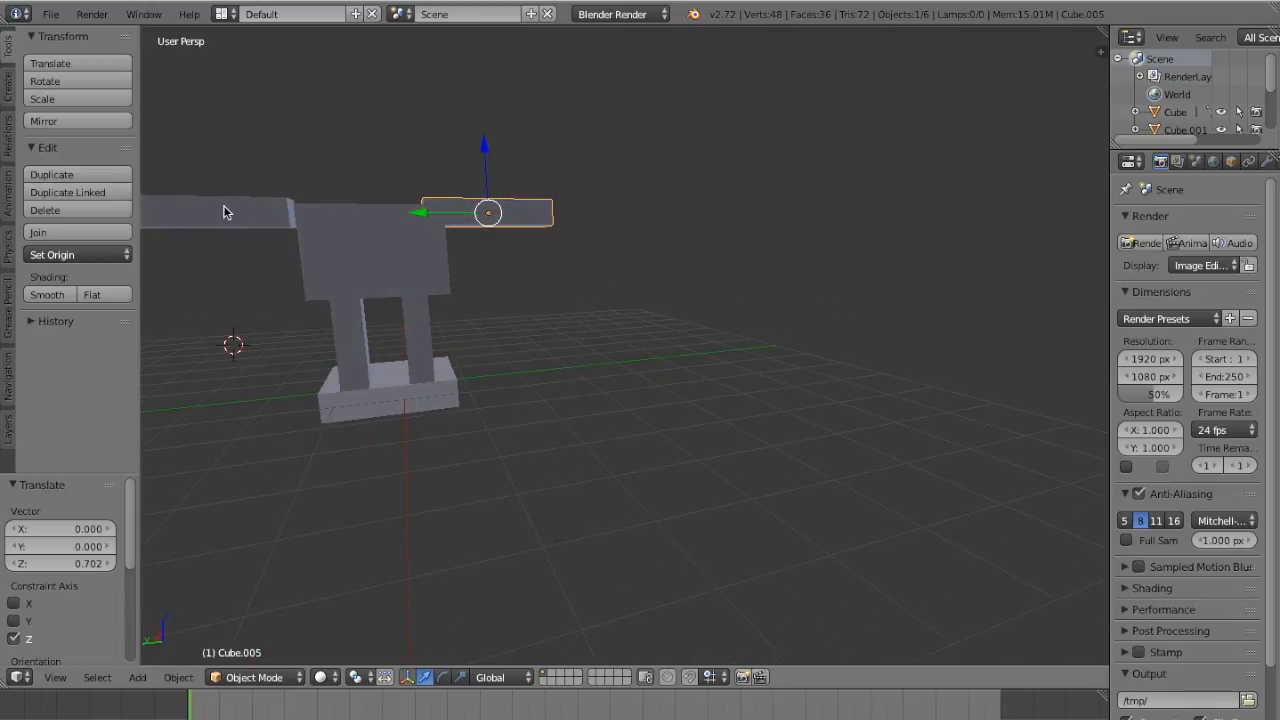
{"action": "right_click", "coordinate": [224, 212], "text": "shift"}
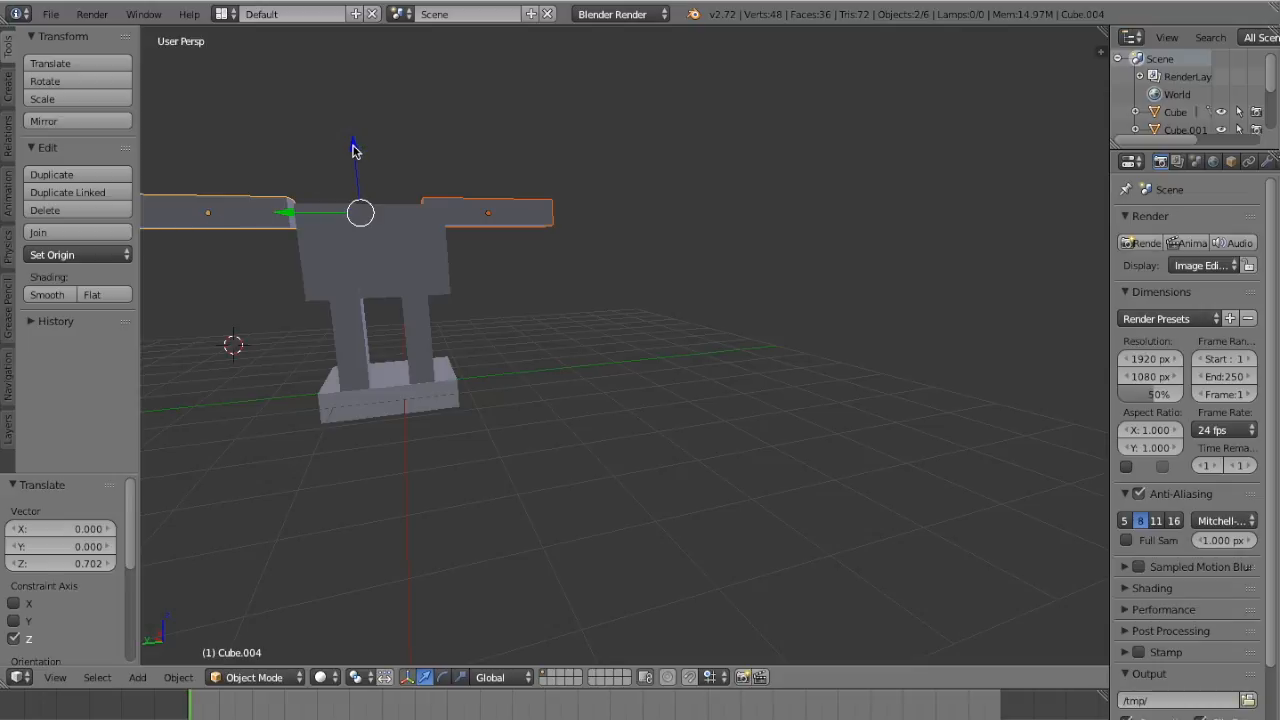
{"action": "left_click_drag", "start_coordinate": [352, 149], "coordinate": [358, 176]}
Shift both selected arms about 0.025 along negative X on the body
{"action": "key", "text": "KP_6"}
{"action": "key", "text": "KP_6"}
{"action": "key", "text": "KP_6"}
{"action": "key", "text": "KP_6"}
{"action": "key", "text": "KP_6"}
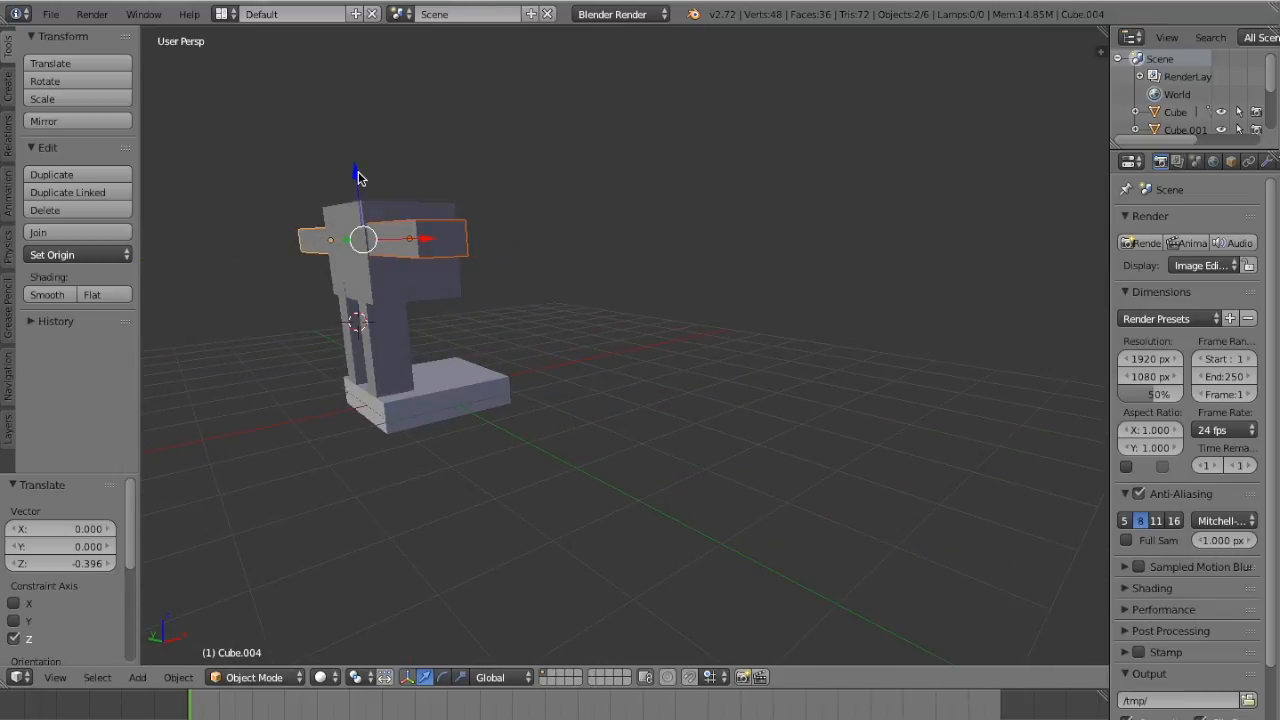
{"action": "key", "text": "KP_6"}
{"action": "key", "text": "KP_6"}
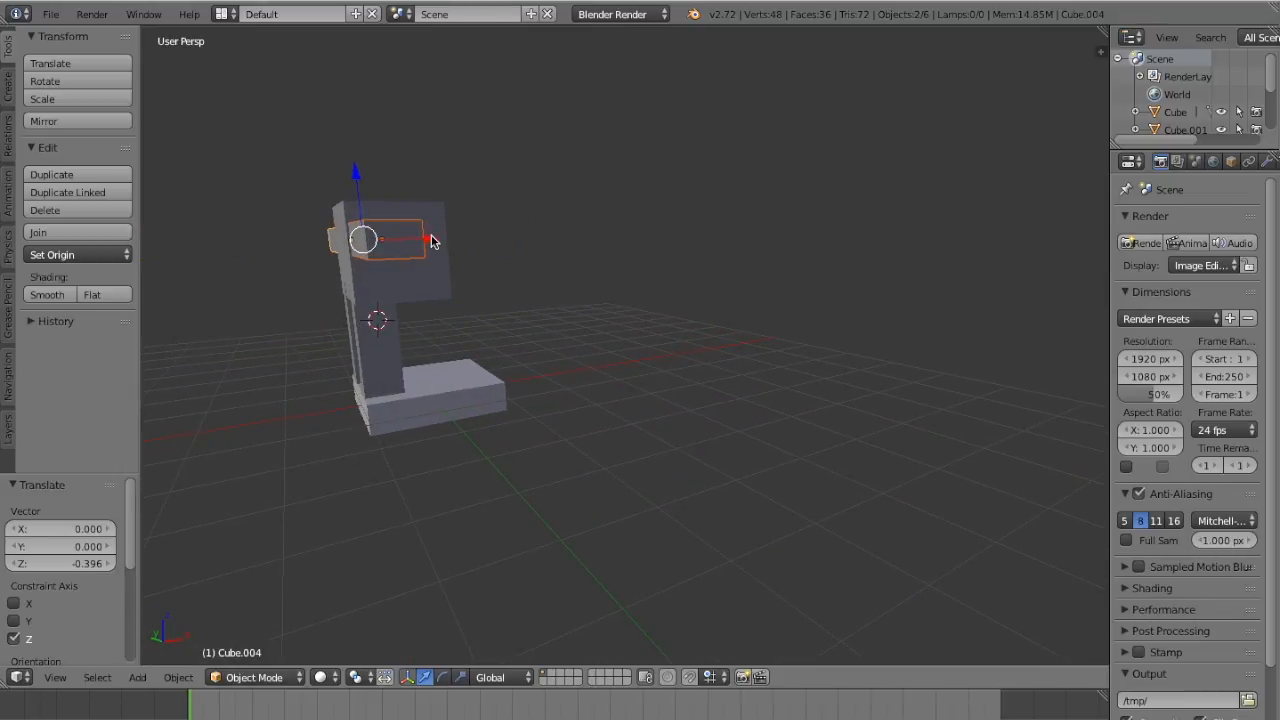
{"action": "left_click", "coordinate": [432, 241]}
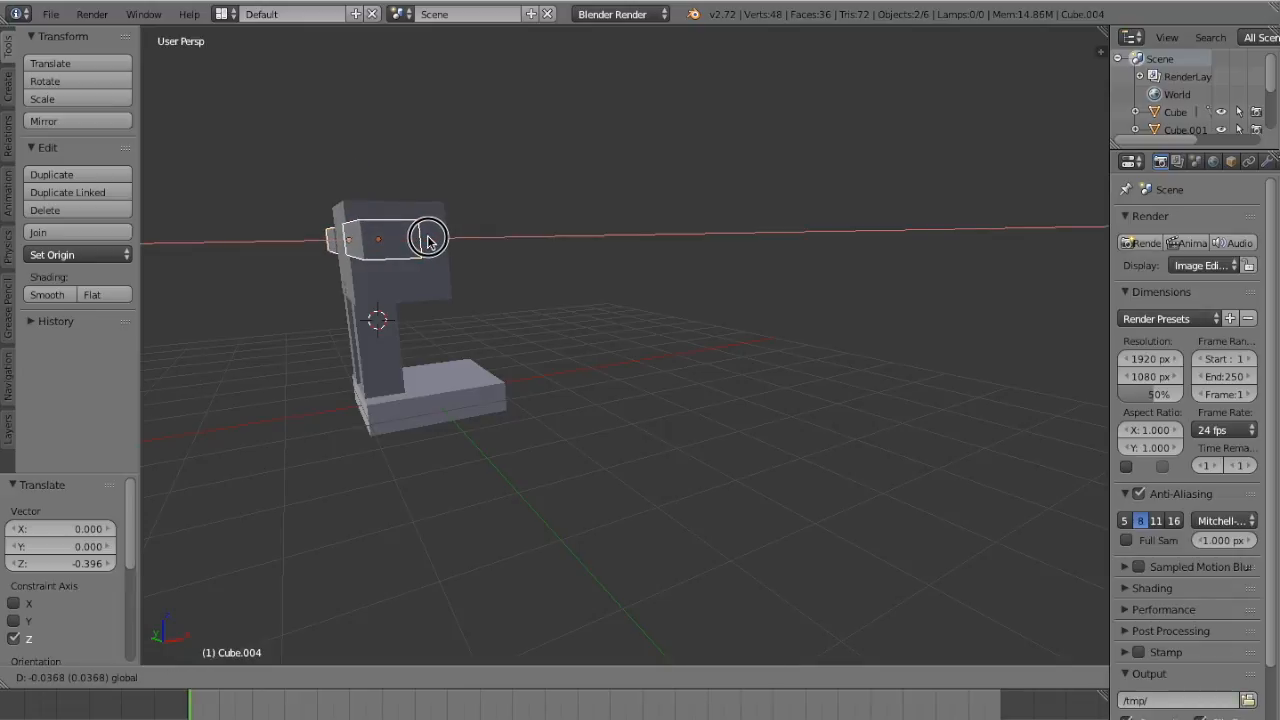
{"action": "left_click_drag", "start_coordinate": [431, 239], "coordinate": [428, 241]}
Shorten both arms together by scaling them to about 0.74 along Y
{"action": "scroll", "coordinate": [428, 241], "scroll_direction": "right", "scroll_amount": 10}
{"action": "scroll", "coordinate": [428, 241], "scroll_direction": "left", "scroll_amount": 5}
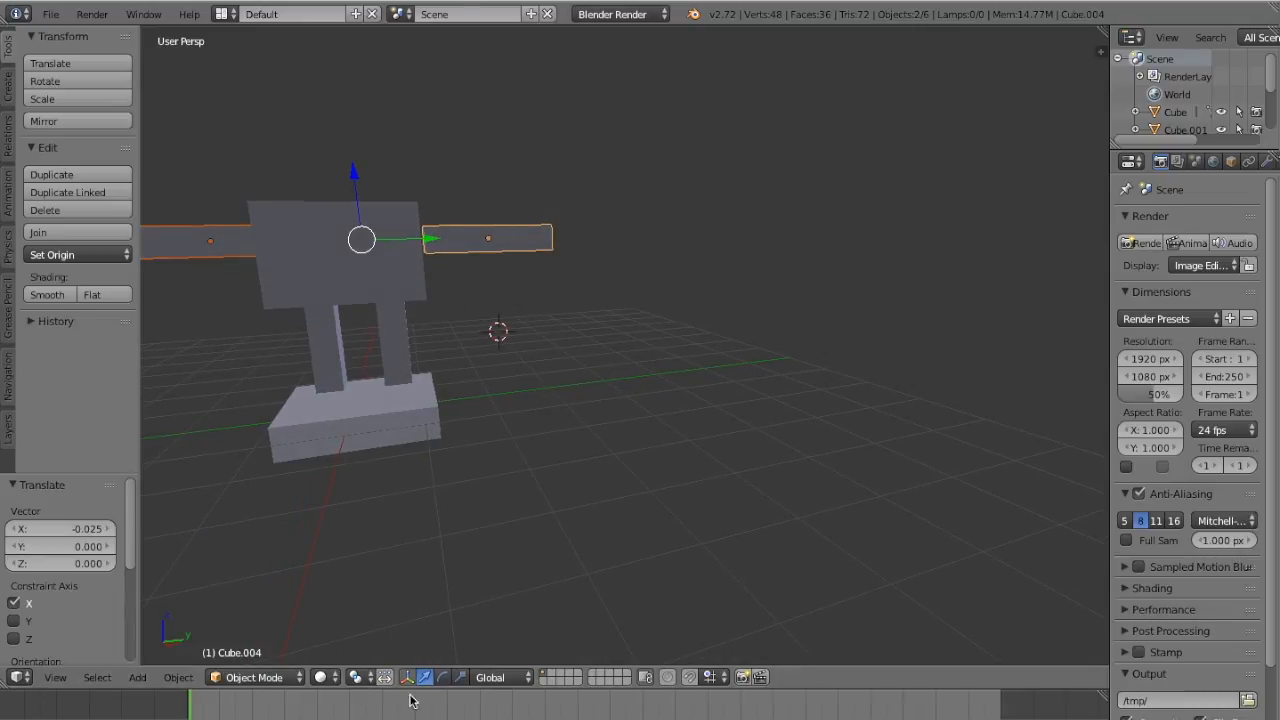
{"action": "left_click", "coordinate": [460, 677]}
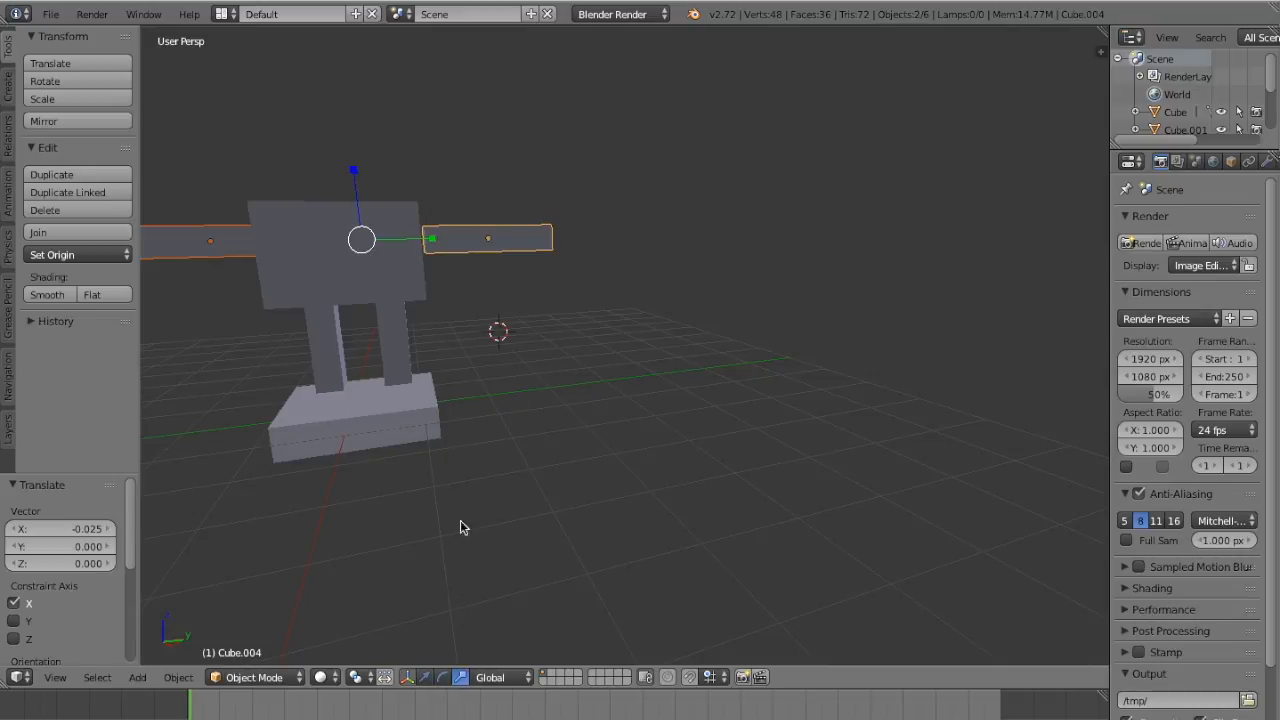
{"action": "left_click_drag", "start_coordinate": [432, 242], "coordinate": [413, 242]}
{"action": "scroll", "coordinate": [427, 312], "scroll_direction": "right", "scroll_amount": 10}
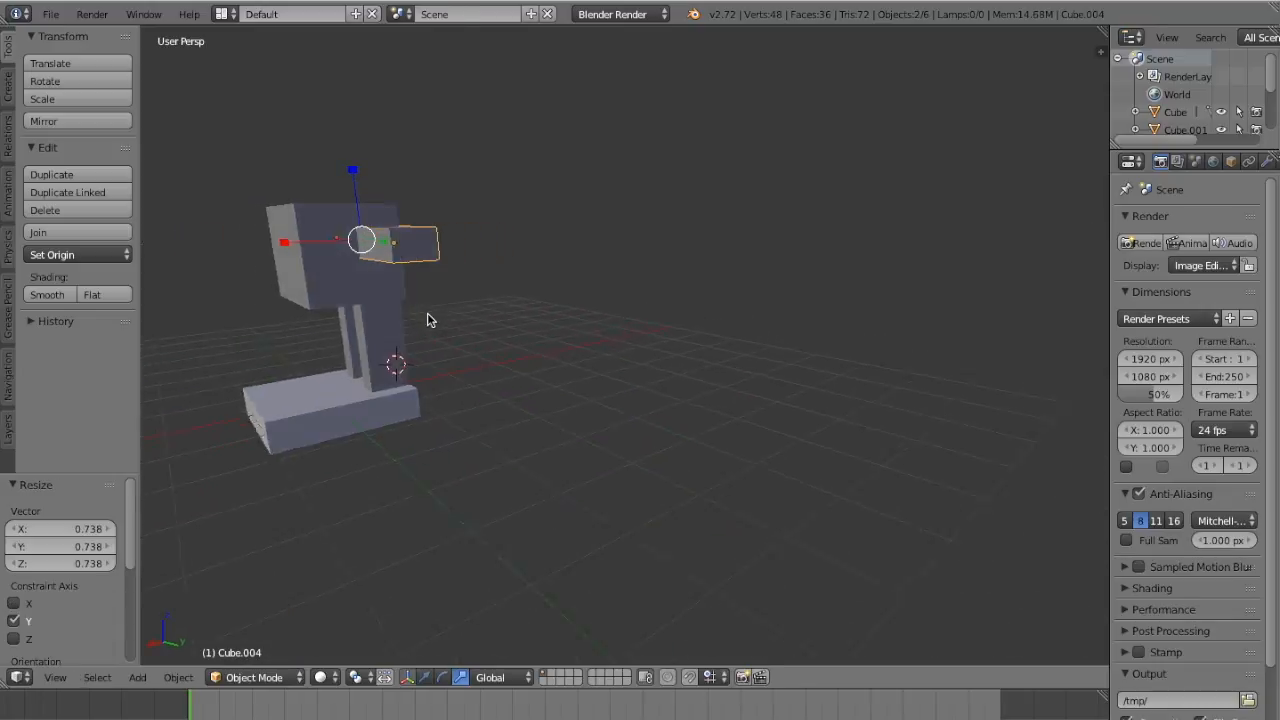
Move both arms about 0.23 along negative Y to even out their overhang on either side of the body
{"action": "scroll", "coordinate": [427, 312], "scroll_direction": "left", "scroll_amount": 5}
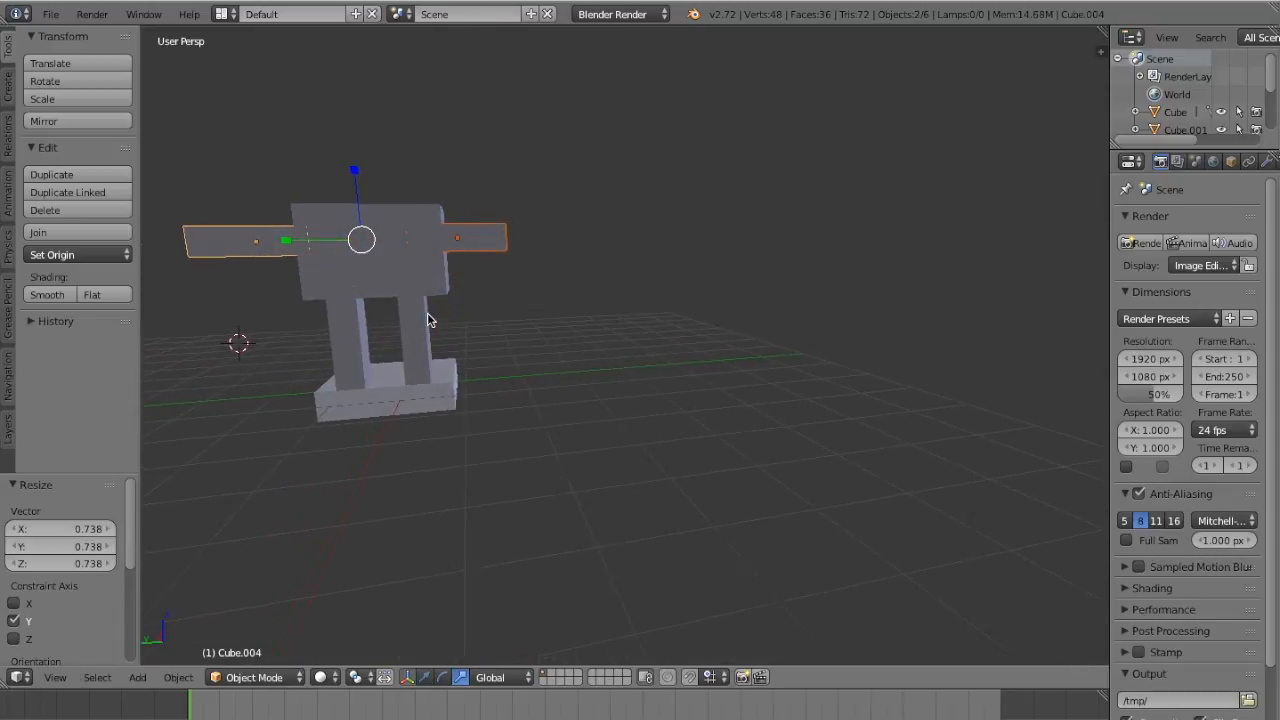
{"action": "scroll", "coordinate": [427, 312], "scroll_direction": "left", "scroll_amount": 1}
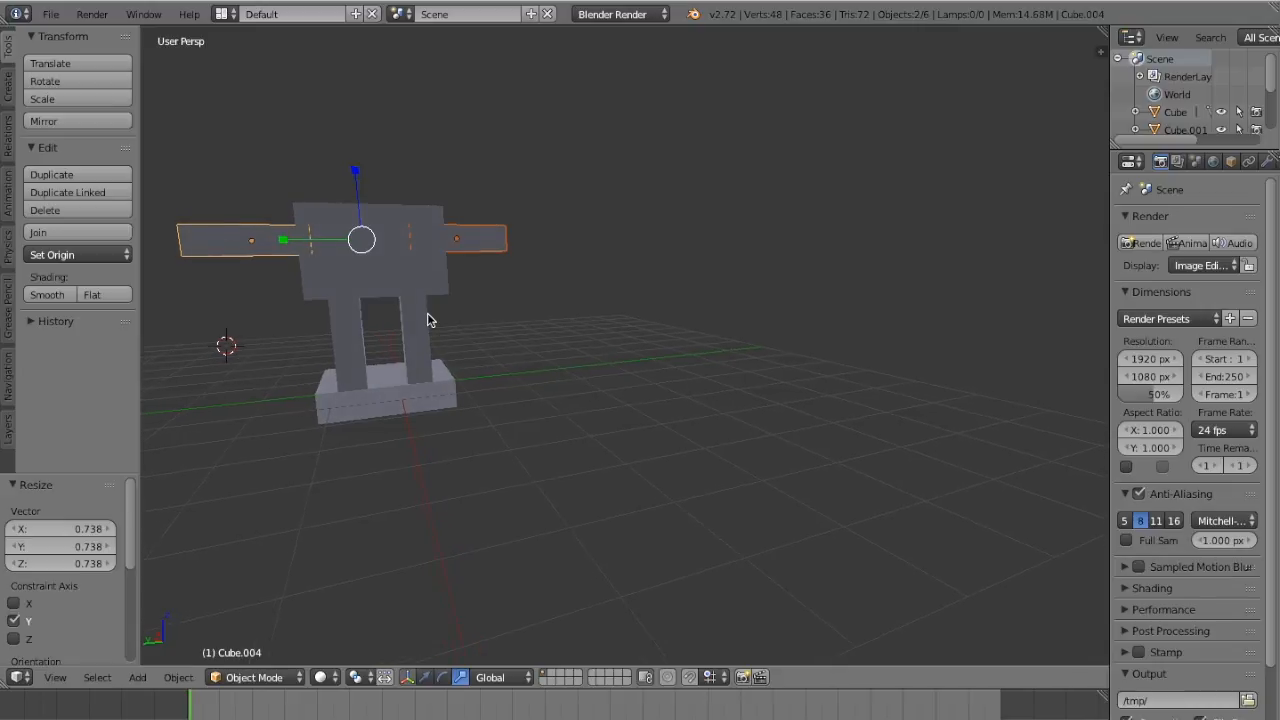
{"action": "left_click", "coordinate": [425, 679]}
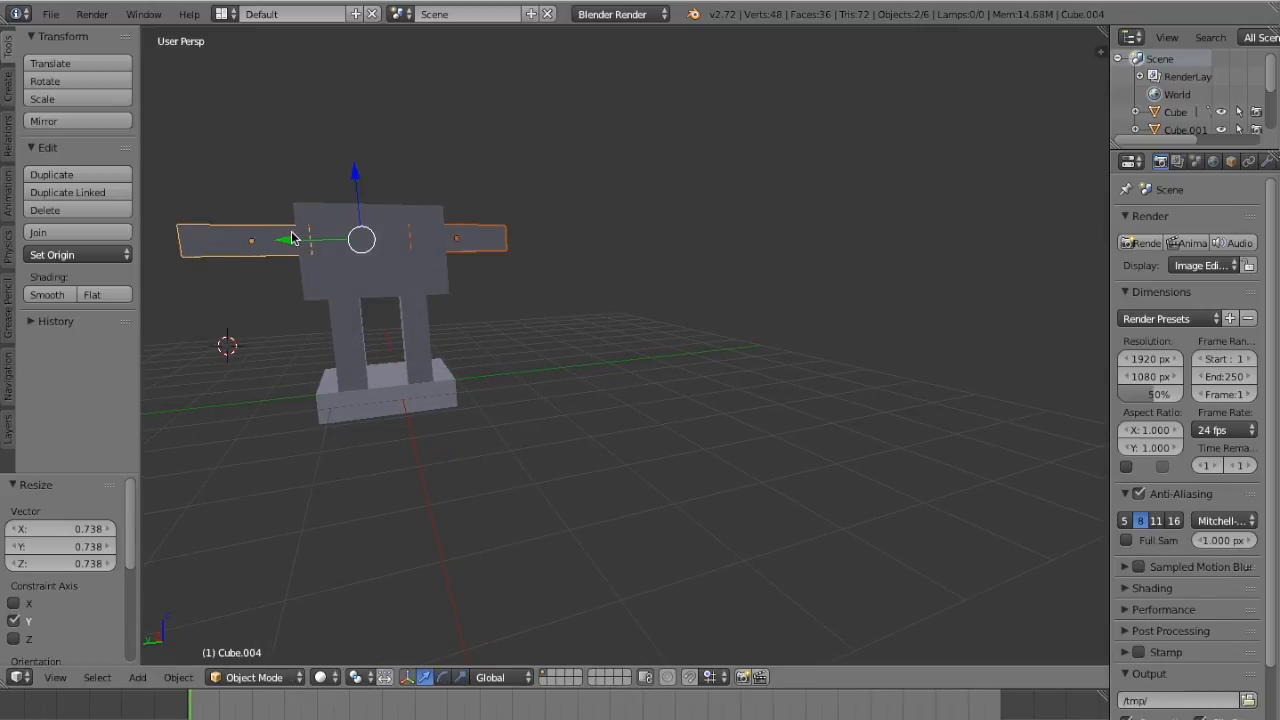
{"action": "left_click_drag", "start_coordinate": [291, 241], "coordinate": [307, 239]}
{"action": "scroll", "coordinate": [307, 239], "scroll_direction": "right", "scroll_amount": 5}
{"action": "scroll", "coordinate": [307, 239], "scroll_direction": "left", "scroll_amount": 2}
{"action": "scroll", "coordinate": [307, 240], "scroll_direction": "left", "scroll_amount": 3}
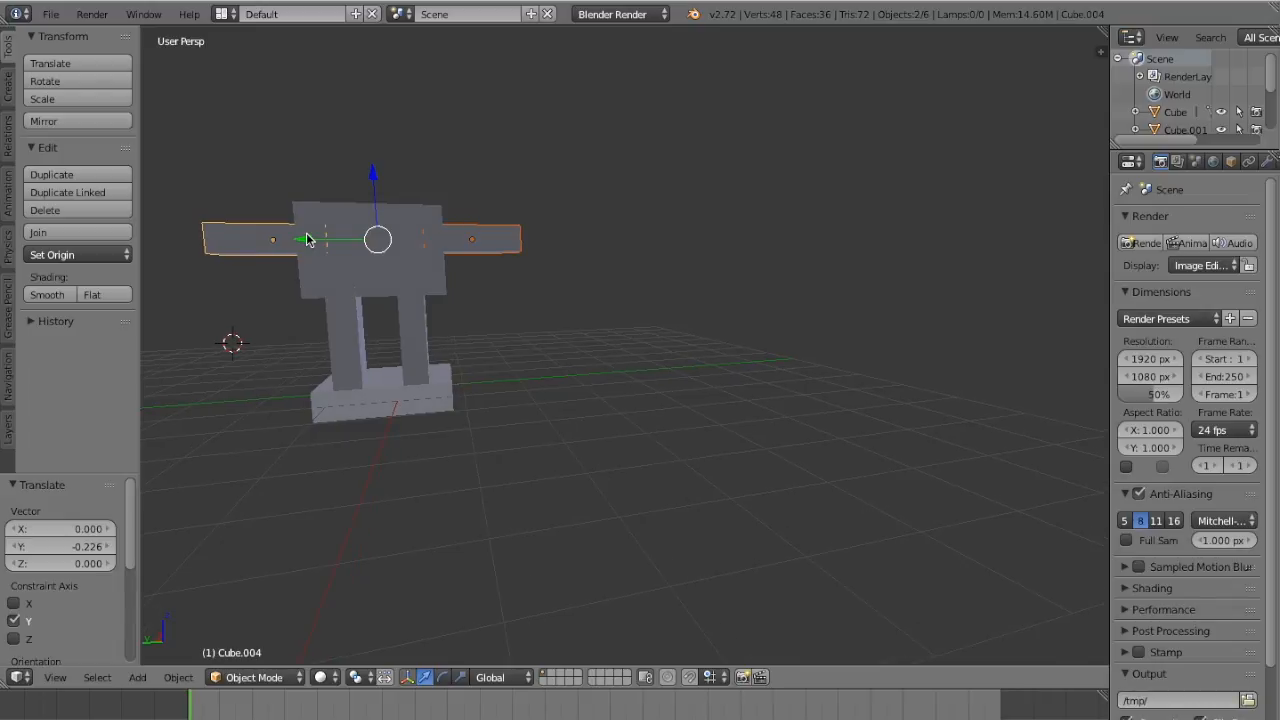
Examine the assembled figure from below, above and the front, with all its parts deselected
{"action": "scroll", "coordinate": [308, 240], "scroll_direction": "right", "scroll_amount": 15}
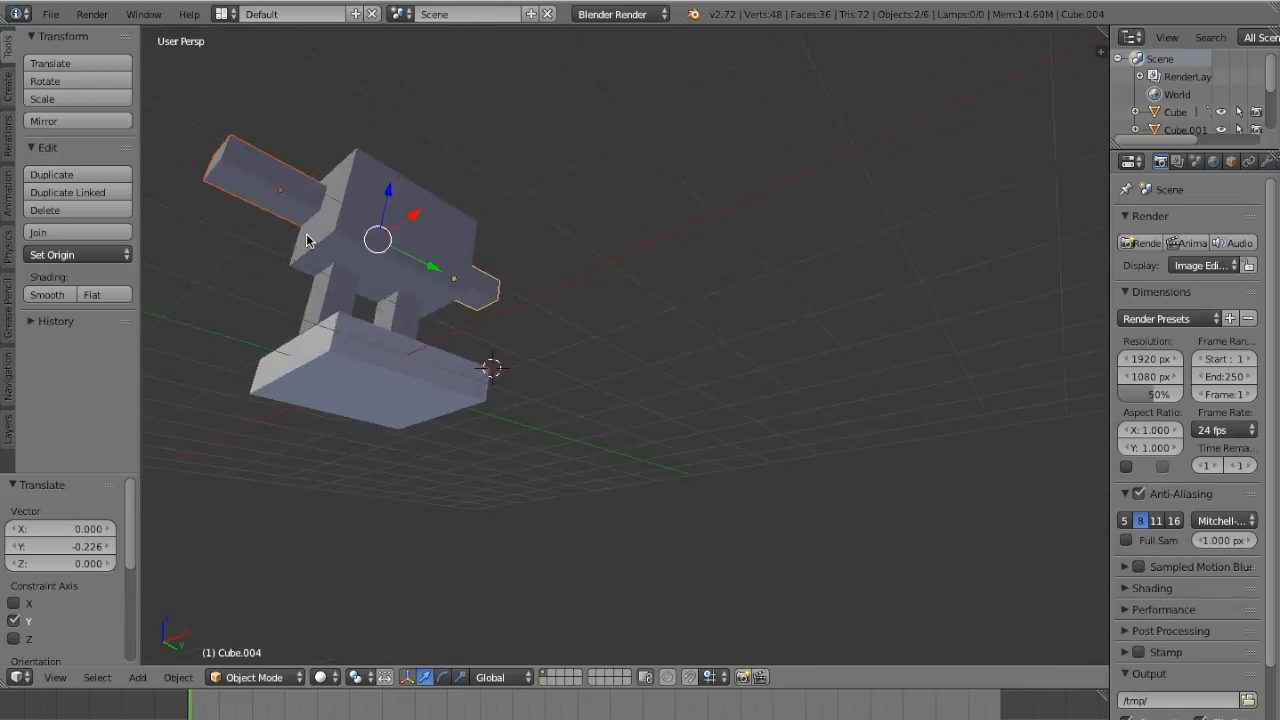
{"action": "scroll", "coordinate": [571, 314], "scroll_direction": "up", "scroll_amount": 8}
{"action": "scroll", "coordinate": [573, 314], "scroll_direction": "right", "scroll_amount": 5}
{"action": "scroll", "coordinate": [573, 308], "scroll_direction": "right", "scroll_amount": 1}
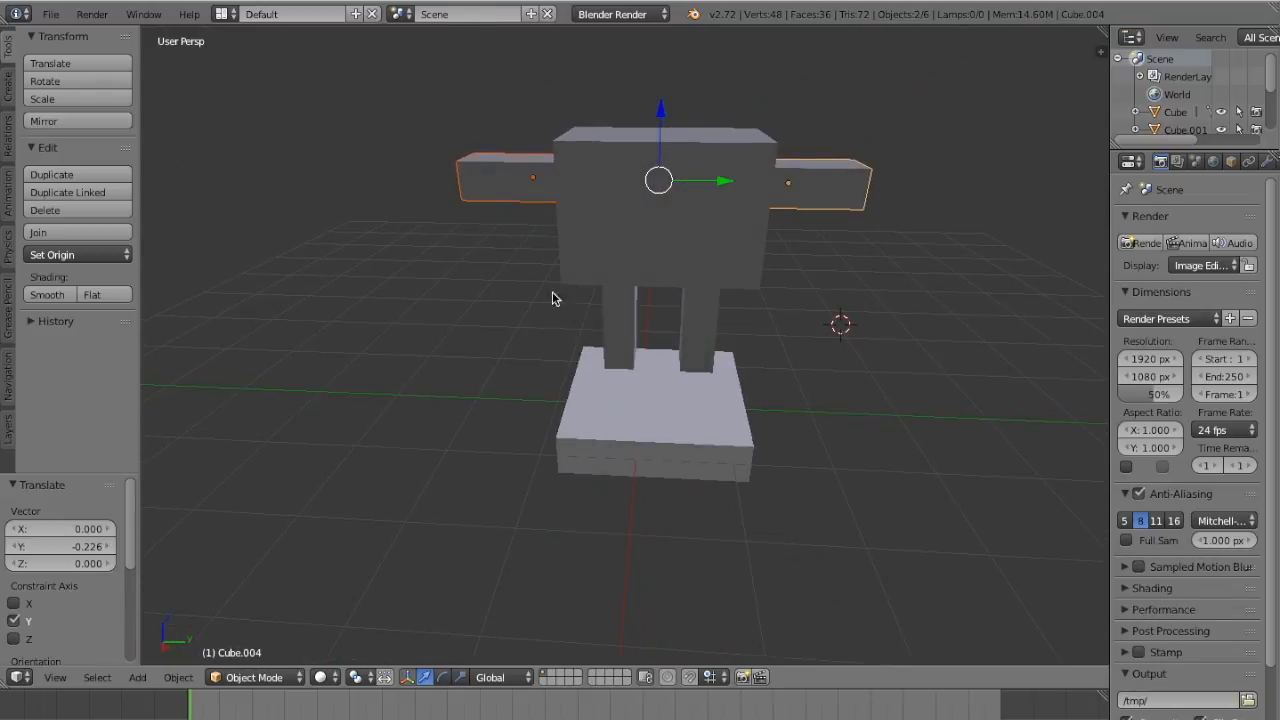
{"action": "scroll", "coordinate": [588, 265], "scroll_direction": "down", "scroll_amount": 1}
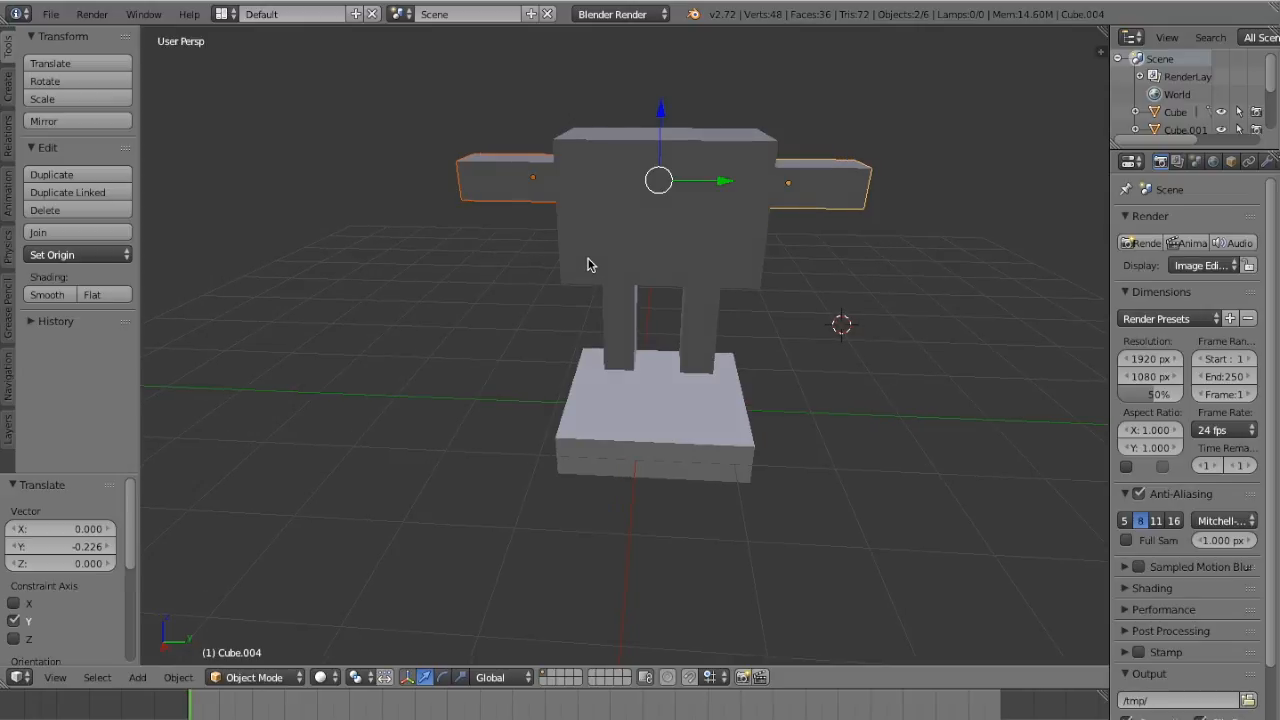
{"action": "key", "text": "a"}
{"action": "scroll", "coordinate": [634, 240], "scroll_direction": "up", "scroll_amount": 5}
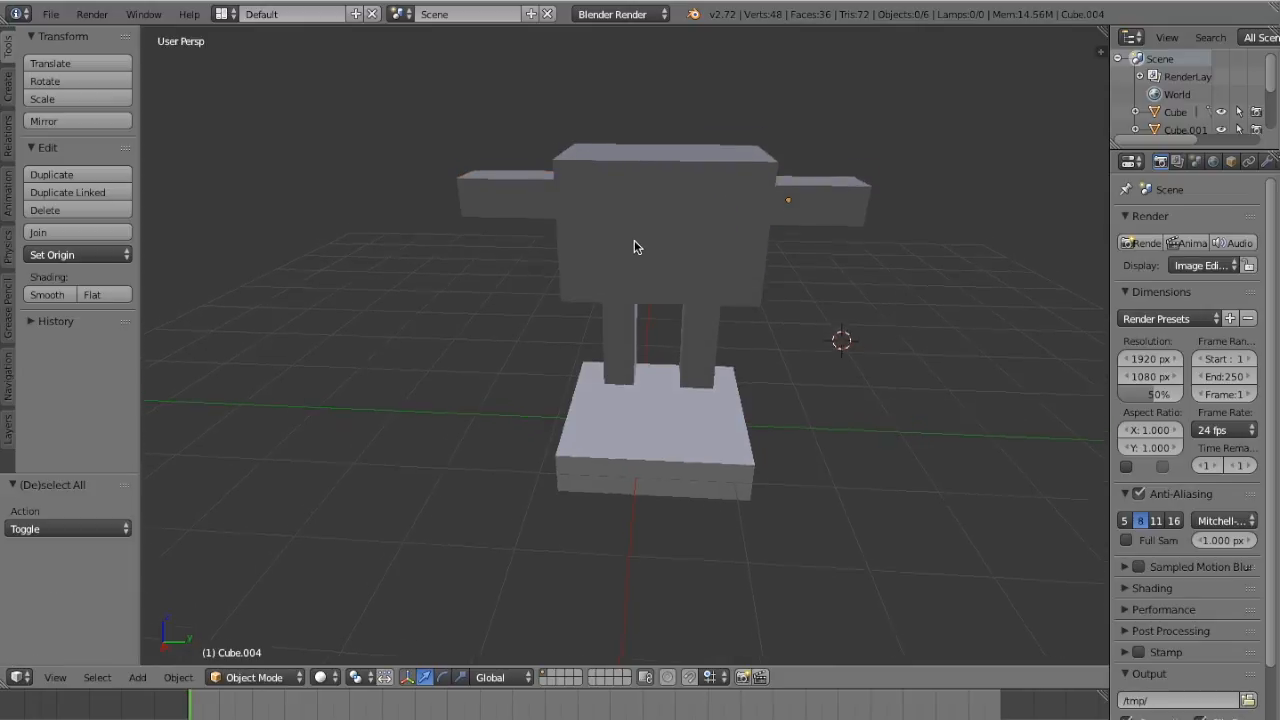
{"action": "scroll", "coordinate": [634, 240], "scroll_direction": "down", "scroll_amount": 10}
{"action": "scroll", "coordinate": [634, 240], "scroll_direction": "up", "scroll_amount": 5}
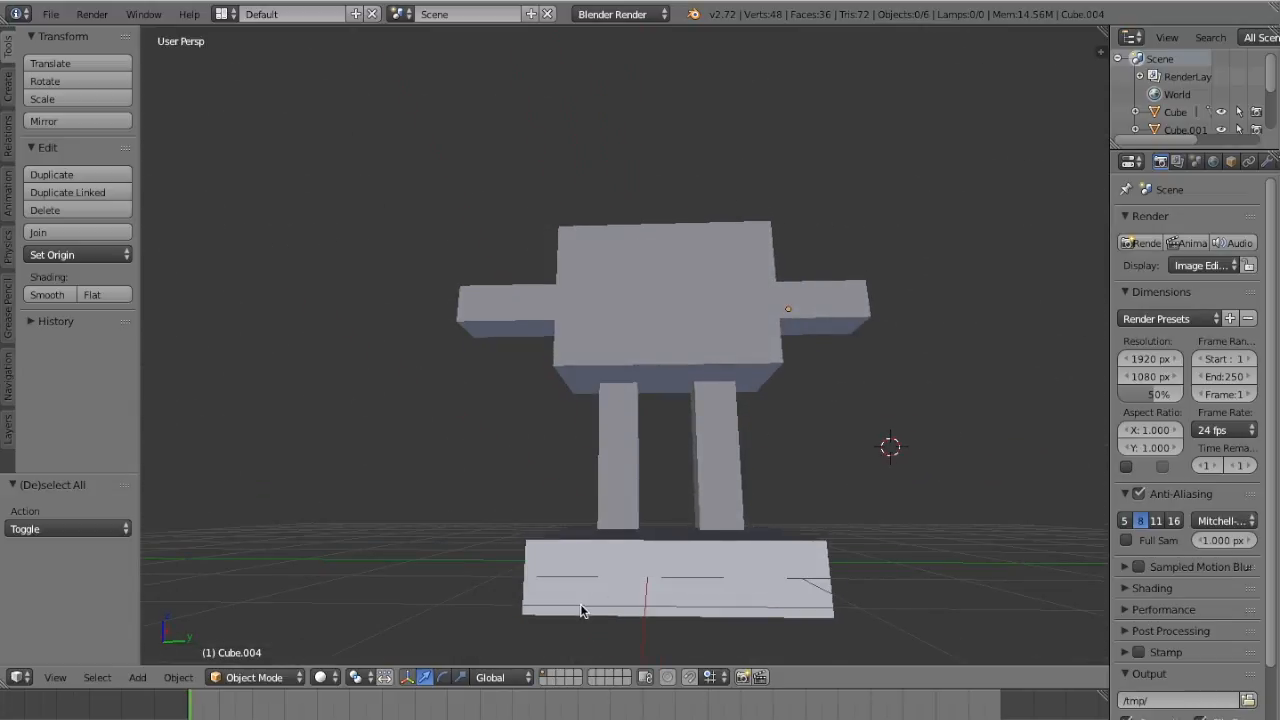
{"action": "scroll", "coordinate": [583, 611], "scroll_direction": "down", "scroll_amount": 2}
{"action": "scroll", "coordinate": [573, 404], "scroll_direction": "up", "scroll_amount": 5}
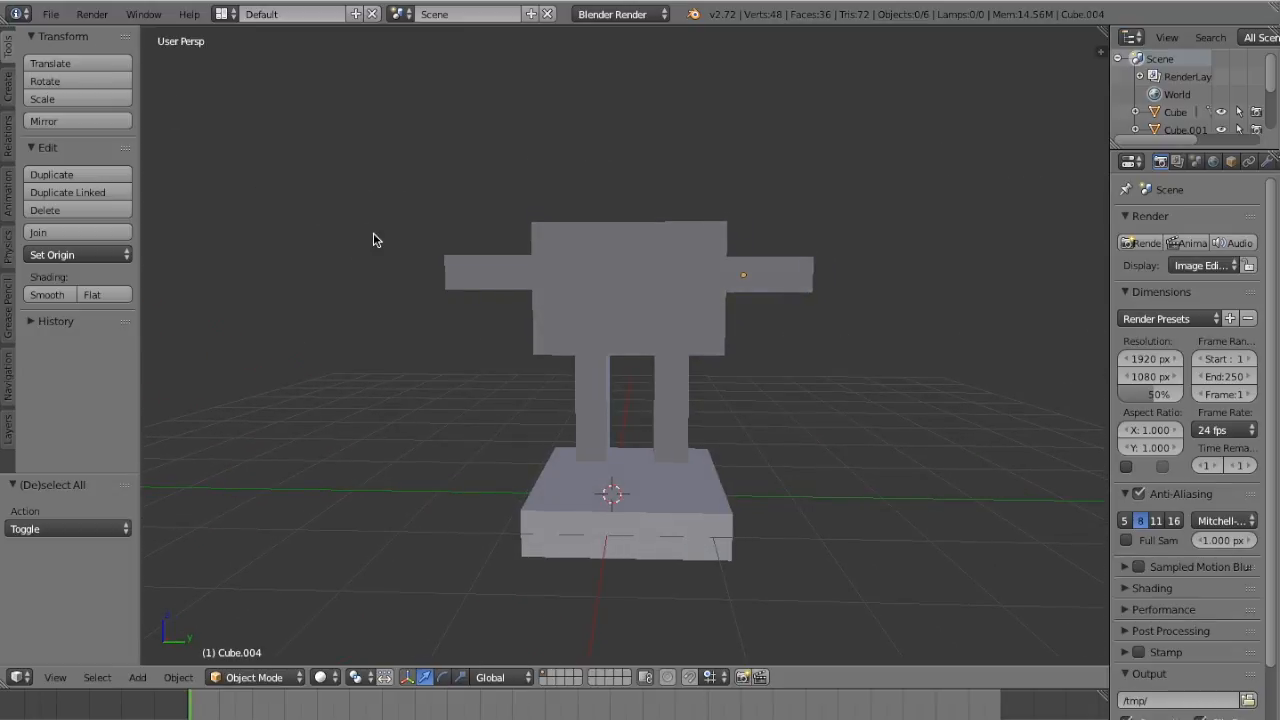
Add a Monkey mesh and raise it 3.5 along Z to serve as the figure's head
{"action": "key", "text": "shift+a"}
{"action": "mouse_move", "coordinate": [375, 236]}
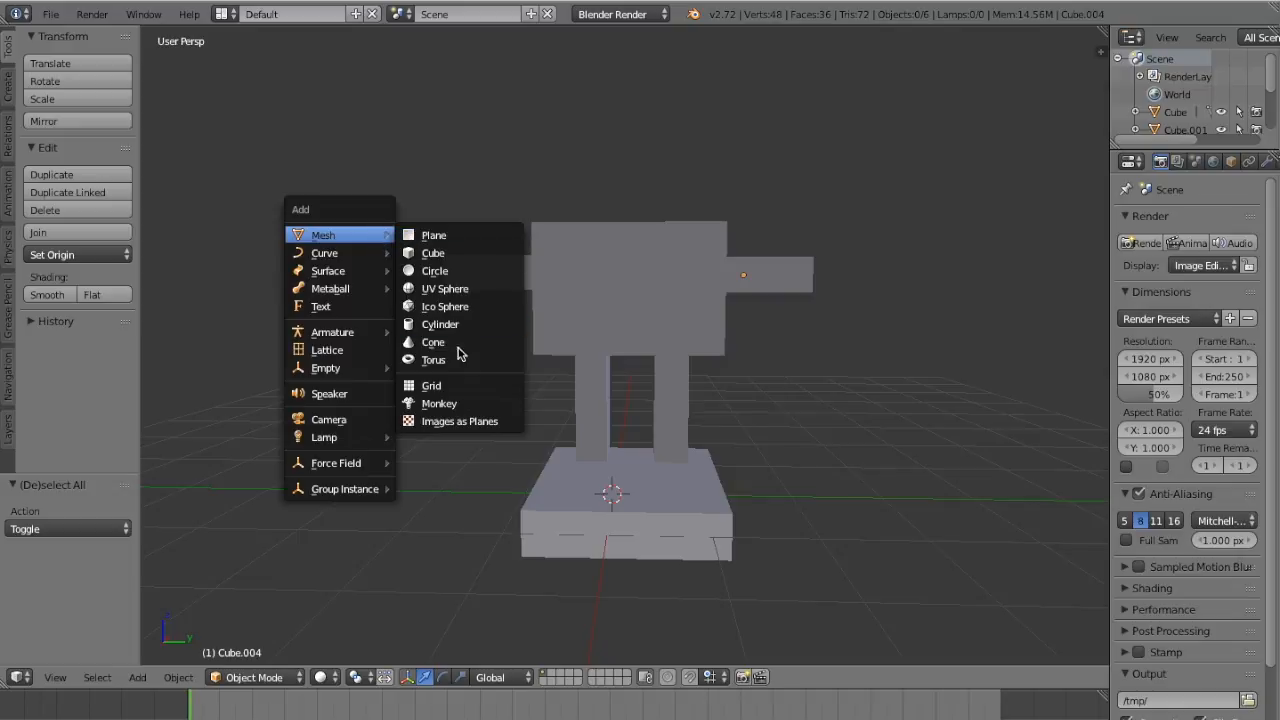
{"action": "left_click", "coordinate": [464, 403]}
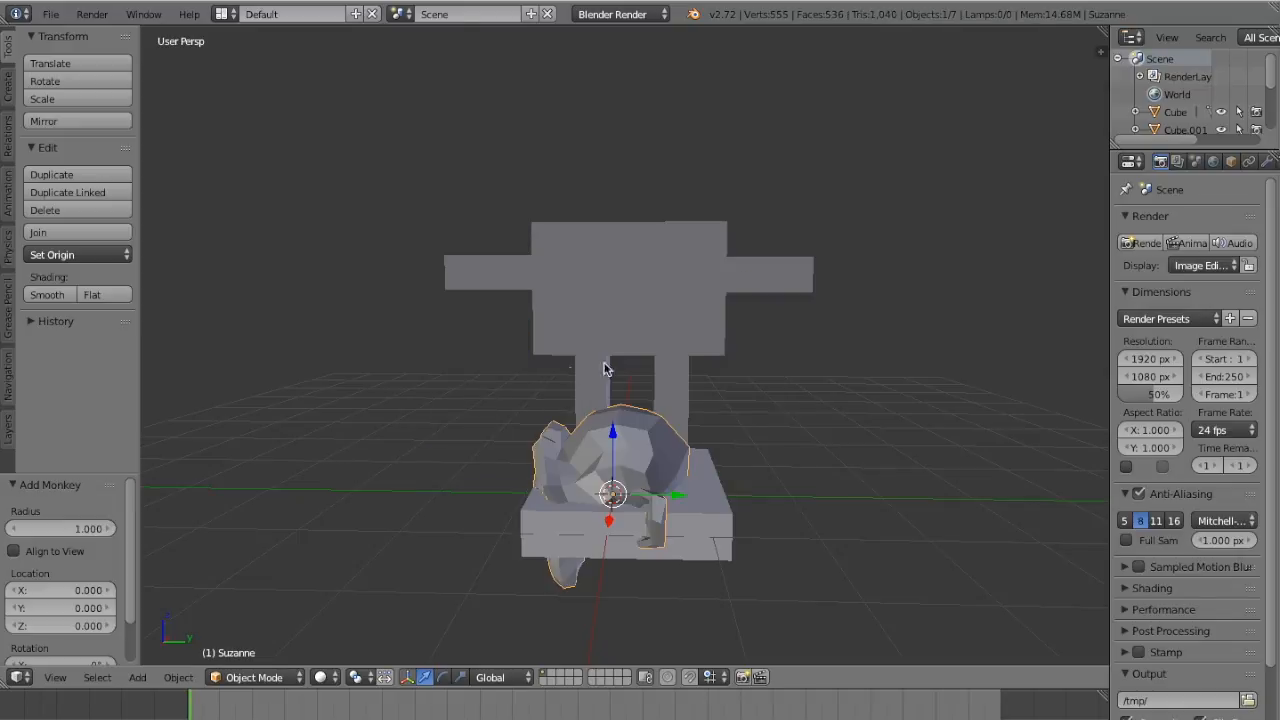
{"action": "mouse_move", "coordinate": [655, 428]}
{"action": "middle_mouse_down"}
{"action": "mouse_move", "coordinate": [720, 428]}
{"action": "mouse_move", "coordinate": [760, 400]}
{"action": "mouse_move", "coordinate": [655, 428]}
{"action": "middle_mouse_up"}
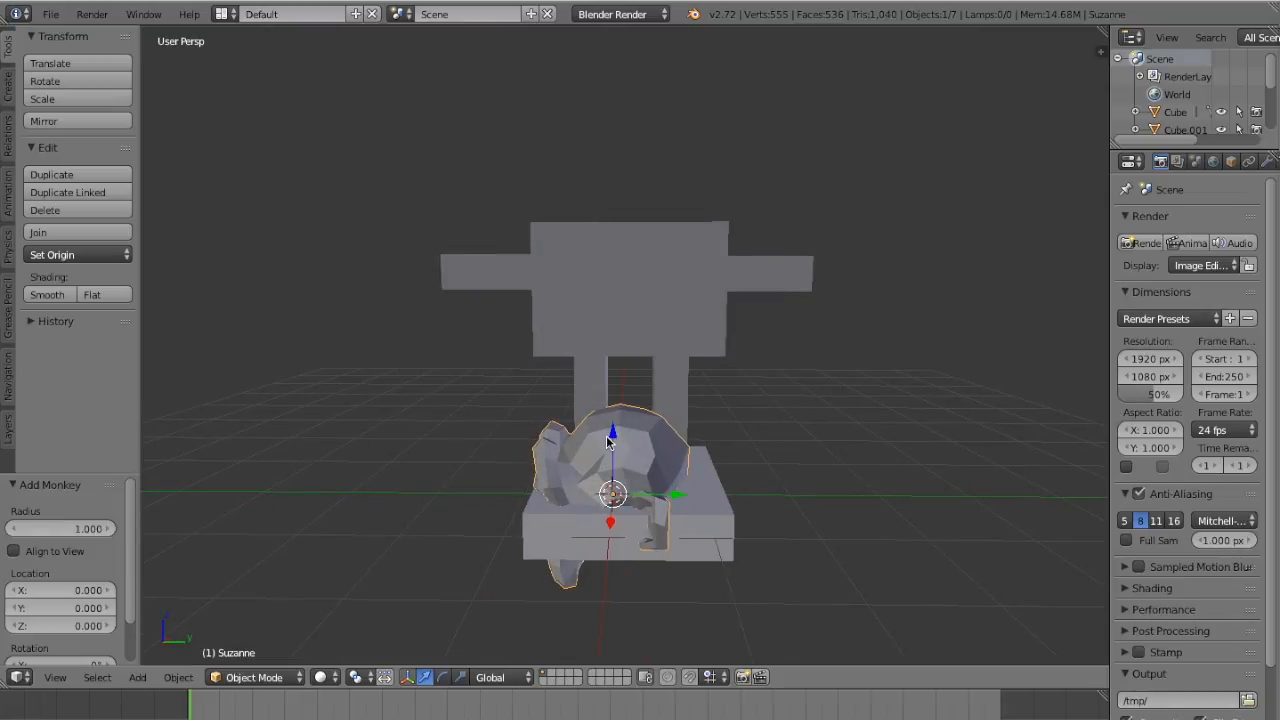
{"action": "left_click_drag", "start_coordinate": [614, 440], "coordinate": [604, 122]}
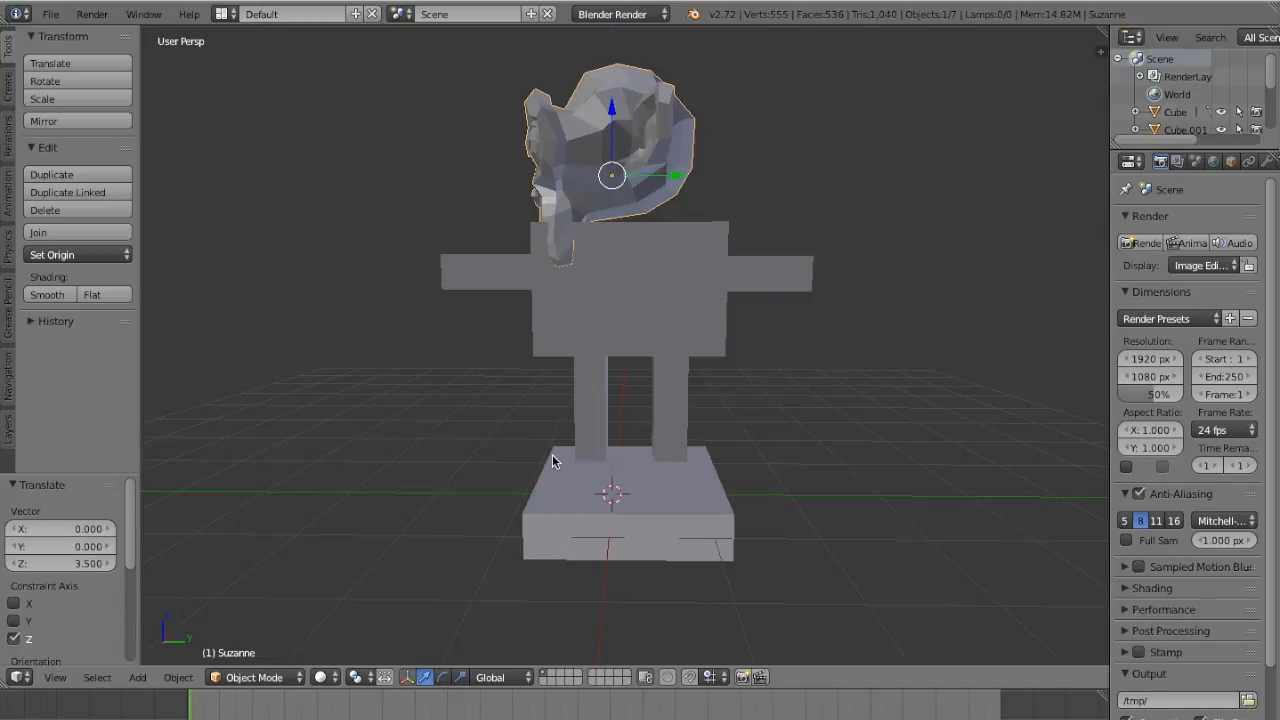
Rotate the monkey head 90° about Z and shift it about 0.23 along Y over the body
{"action": "type", "text": "rz90"}
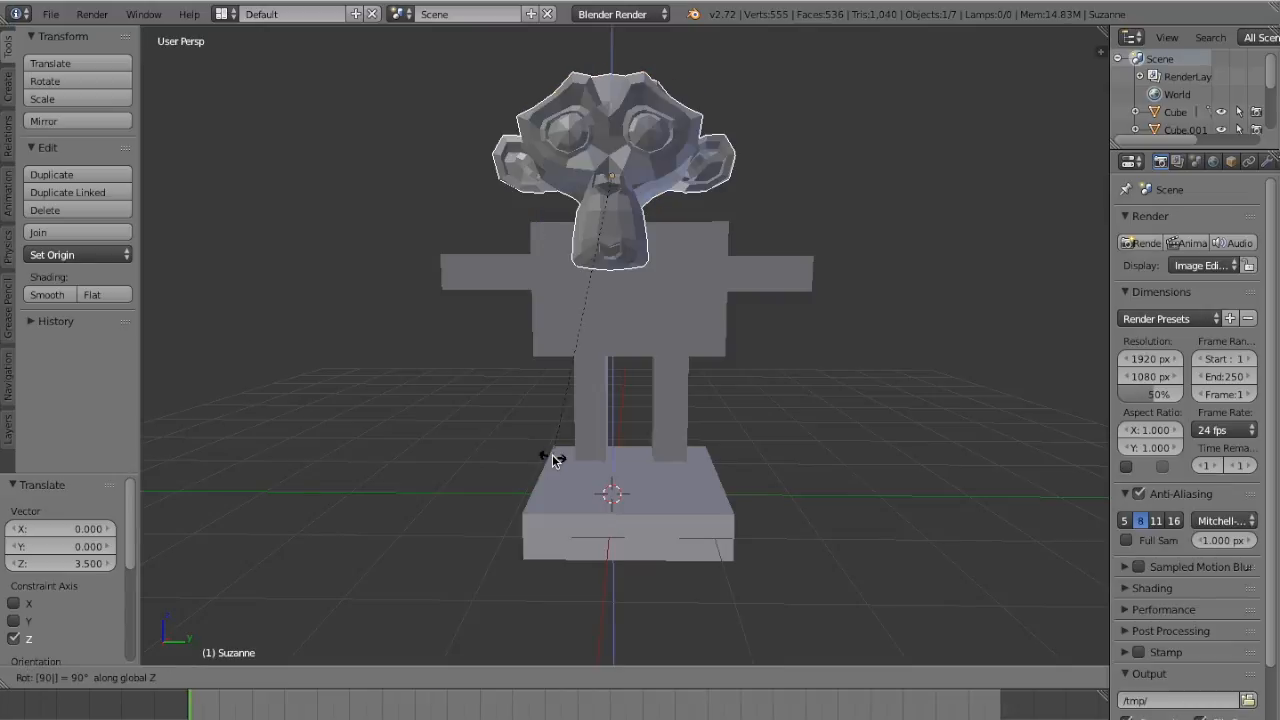
{"action": "key", "text": "Return"}
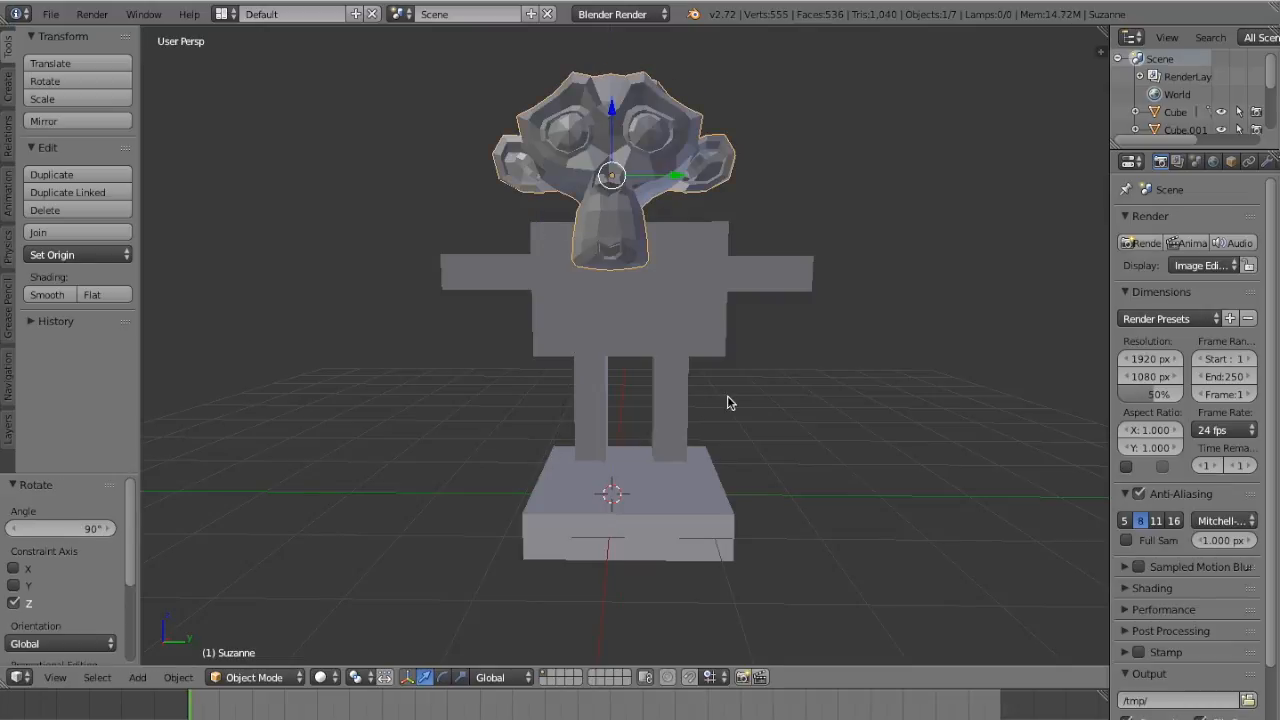
{"action": "left_click_drag", "start_coordinate": [674, 172], "coordinate": [697, 174]}
Lower the monkey head about 0.15 along Z onto the top of the body
{"action": "scroll", "coordinate": [697, 174], "scroll_direction": "right", "scroll_amount": 10}
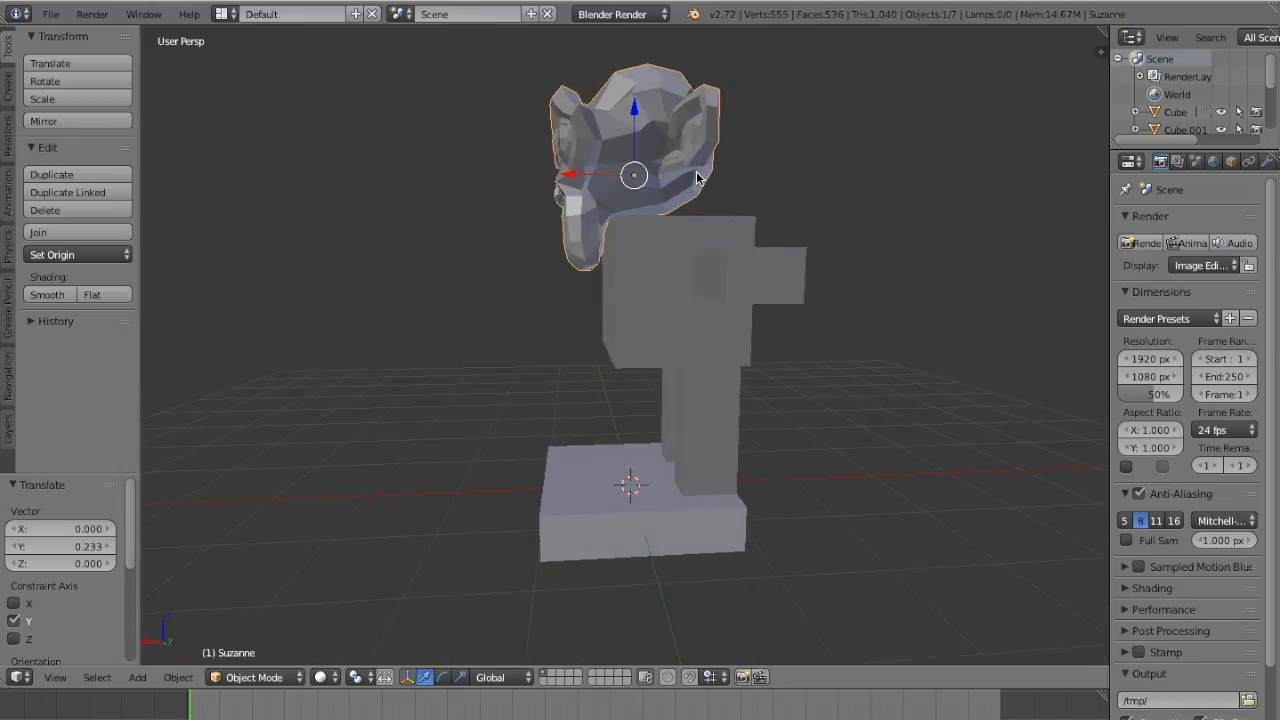
{"action": "scroll", "coordinate": [697, 178], "scroll_direction": "down", "scroll_amount": 5}
{"action": "scroll", "coordinate": [697, 178], "scroll_direction": "right", "scroll_amount": 2}
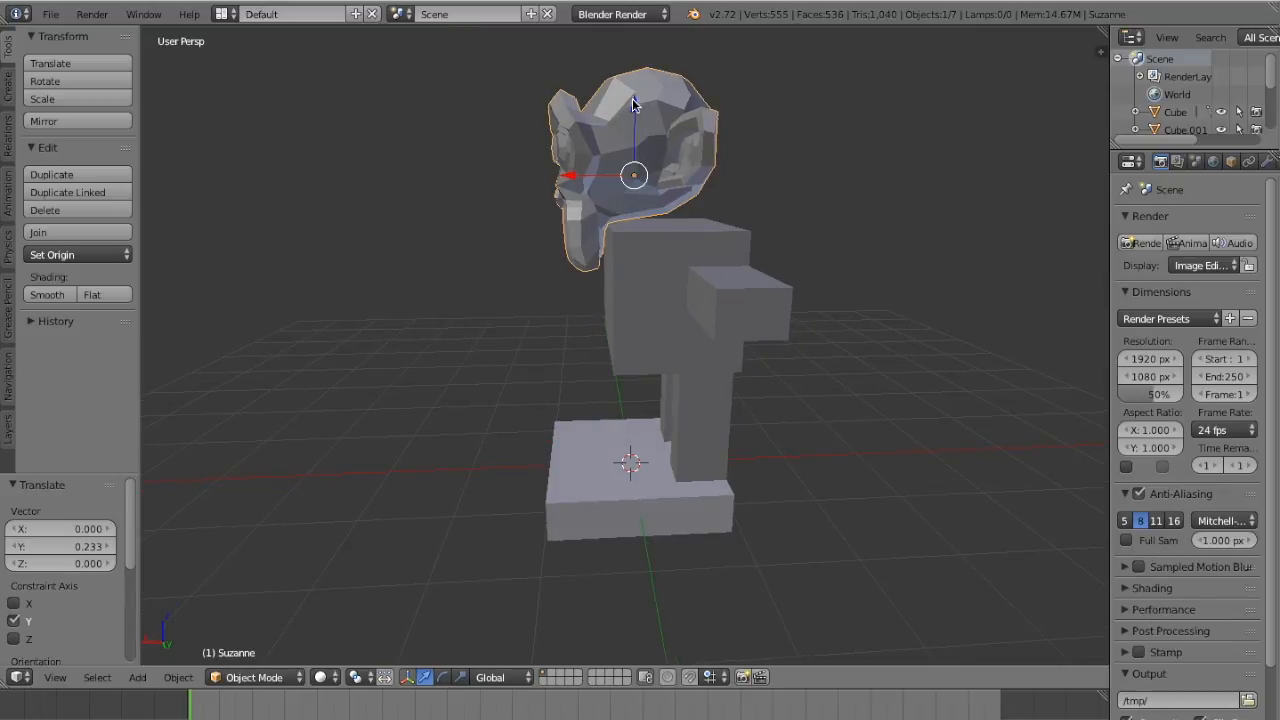
{"action": "left_click_drag", "start_coordinate": [634, 104], "coordinate": [632, 117]}
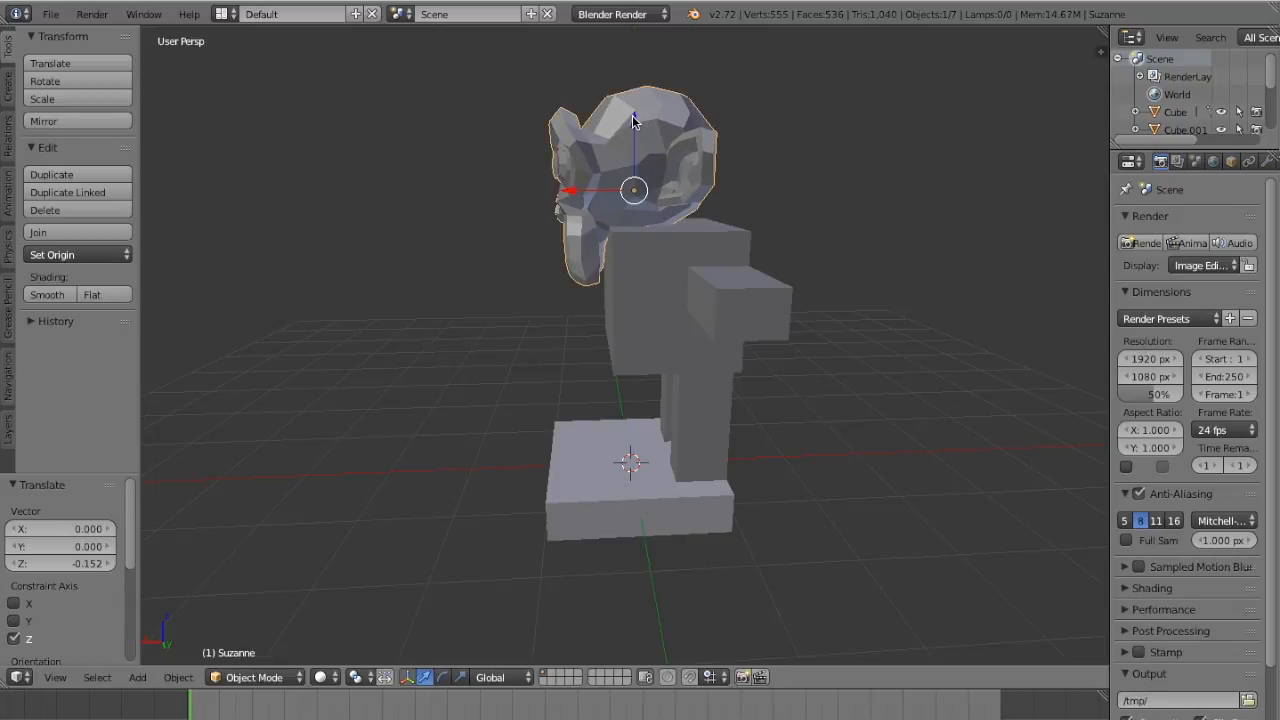
Move the monkey head back about 0.11 along negative X over the body
{"action": "key", "text": "KP_4"}
{"action": "key", "text": "KP_4"}
{"action": "key", "text": "KP_4"}
{"action": "key", "text": "KP_4"}
{"action": "key", "text": "KP_4"}
{"action": "key", "text": "KP_4"}
{"action": "key", "text": "KP_4"}
{"action": "key", "text": "KP_4"}
{"action": "key", "text": "KP_4"}
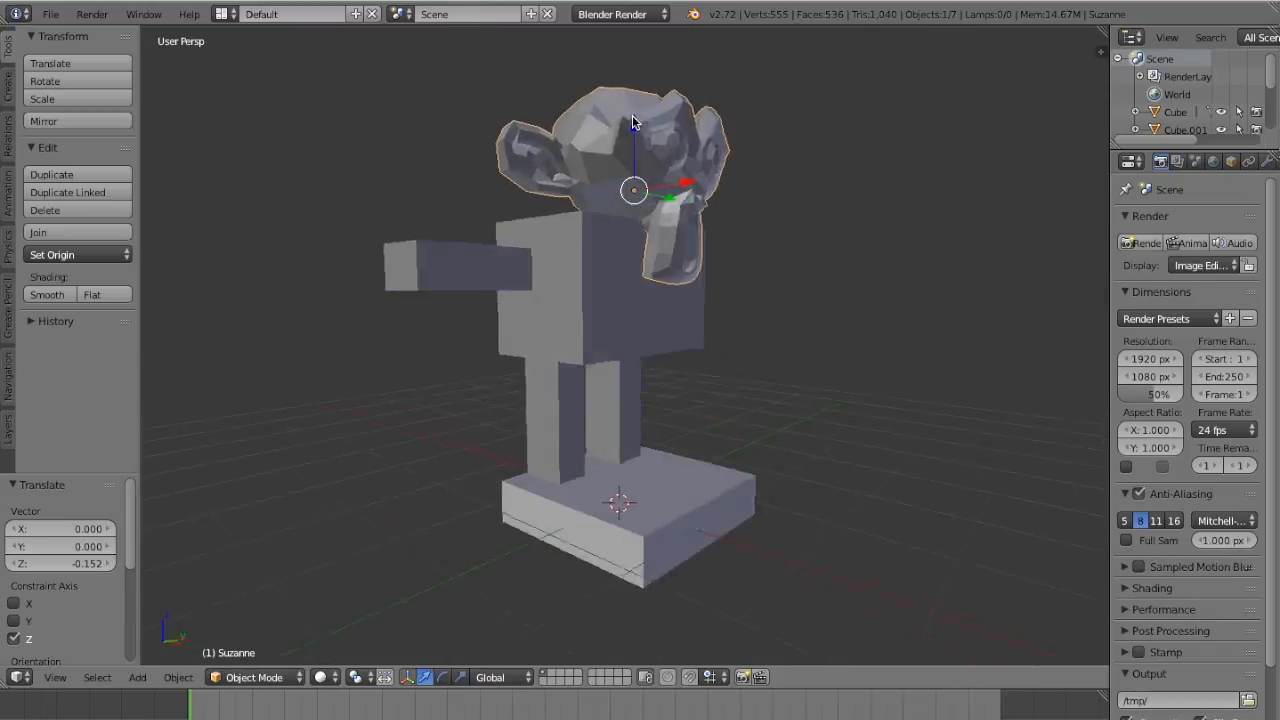
{"action": "key", "text": "KP_4"}
{"action": "key", "text": "KP_4"}
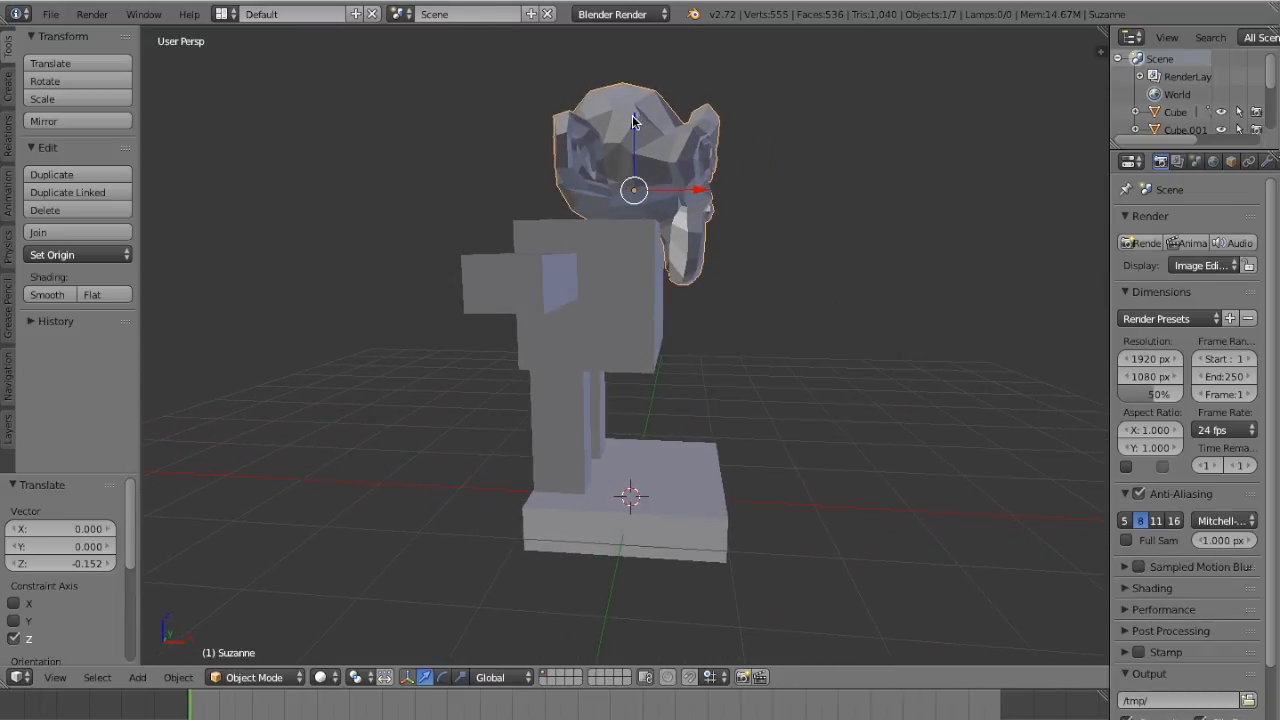
{"action": "left_click_drag", "start_coordinate": [700, 193], "coordinate": [690, 193]}
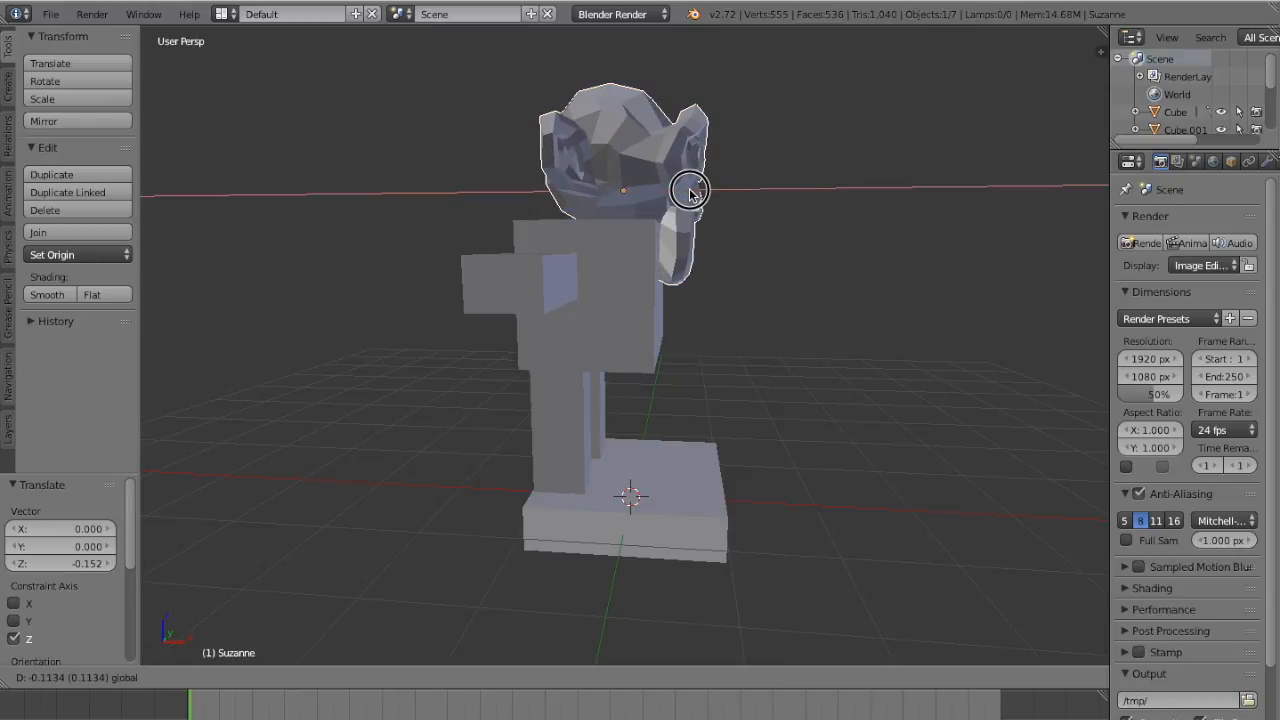
{"action": "left_click_drag", "start_coordinate": [690, 193], "coordinate": [690, 193]}
Select every object of the figure, including the base and the monkey head
{"action": "key", "text": "KP_6"}
{"action": "key", "text": "KP_6"}
{"action": "key", "text": "KP_6"}
{"action": "scroll", "coordinate": [690, 195], "scroll_direction": "down", "scroll_amount": 1}
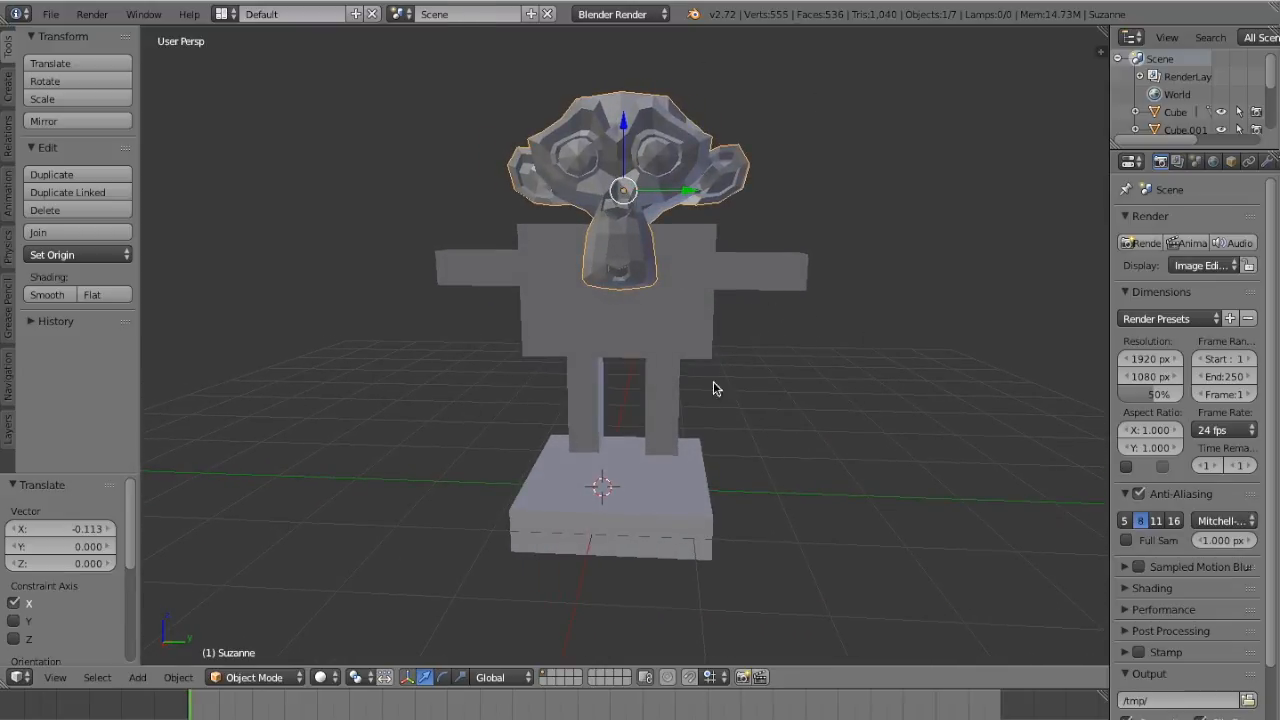
{"action": "key", "text": "a"}
{"action": "key", "text": "a"}
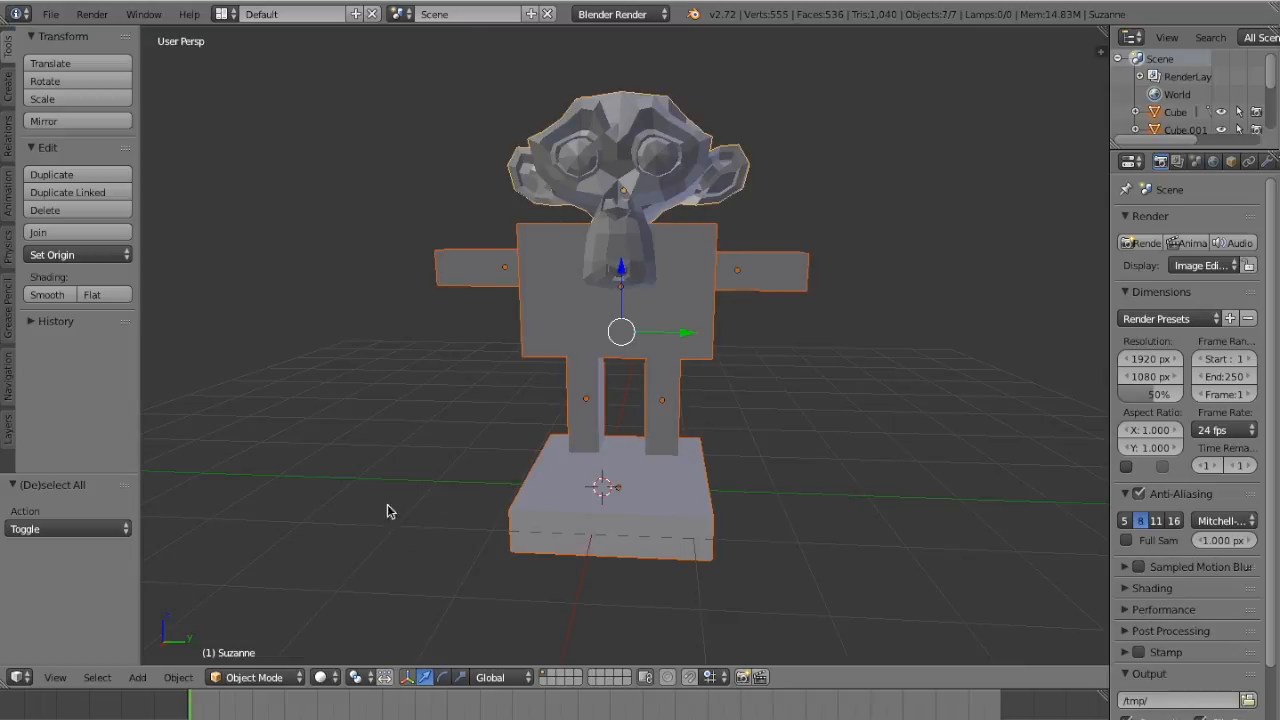
Export the selected figure in STL format to the Desktop folder as Suzanne.stl
{"action": "left_click", "coordinate": [51, 15]}
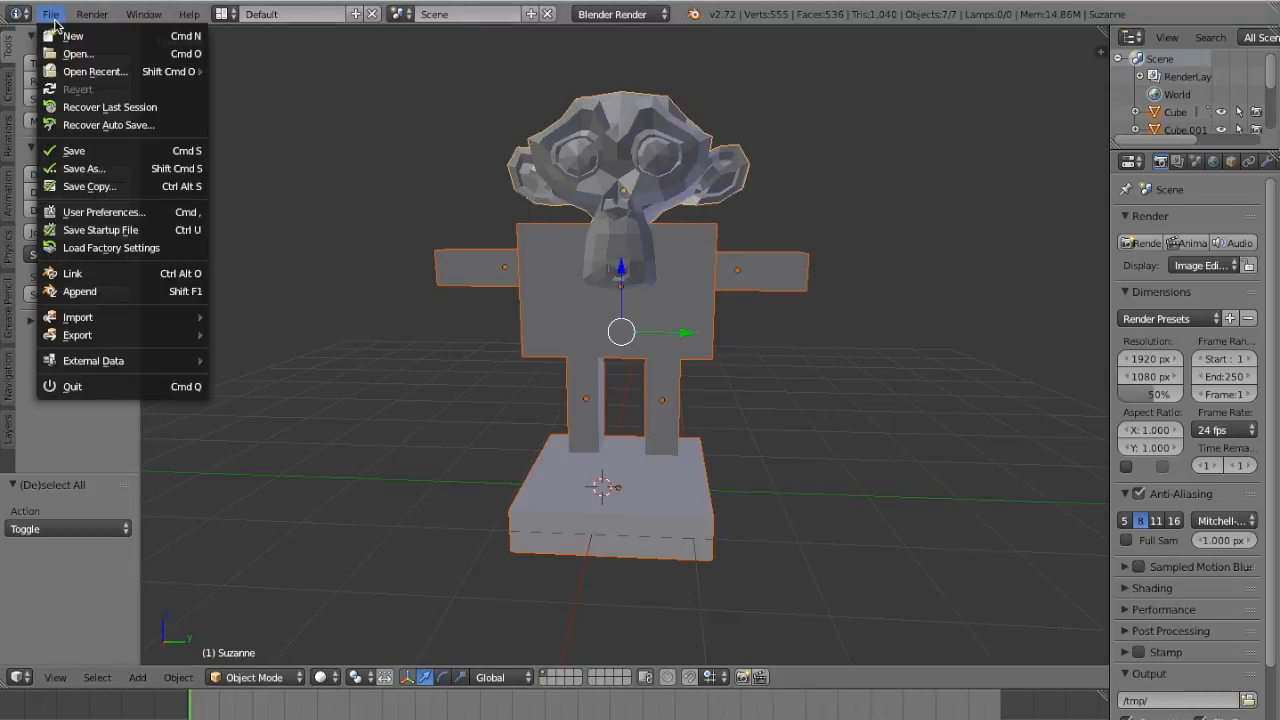
{"action": "left_click", "coordinate": [82, 342]}
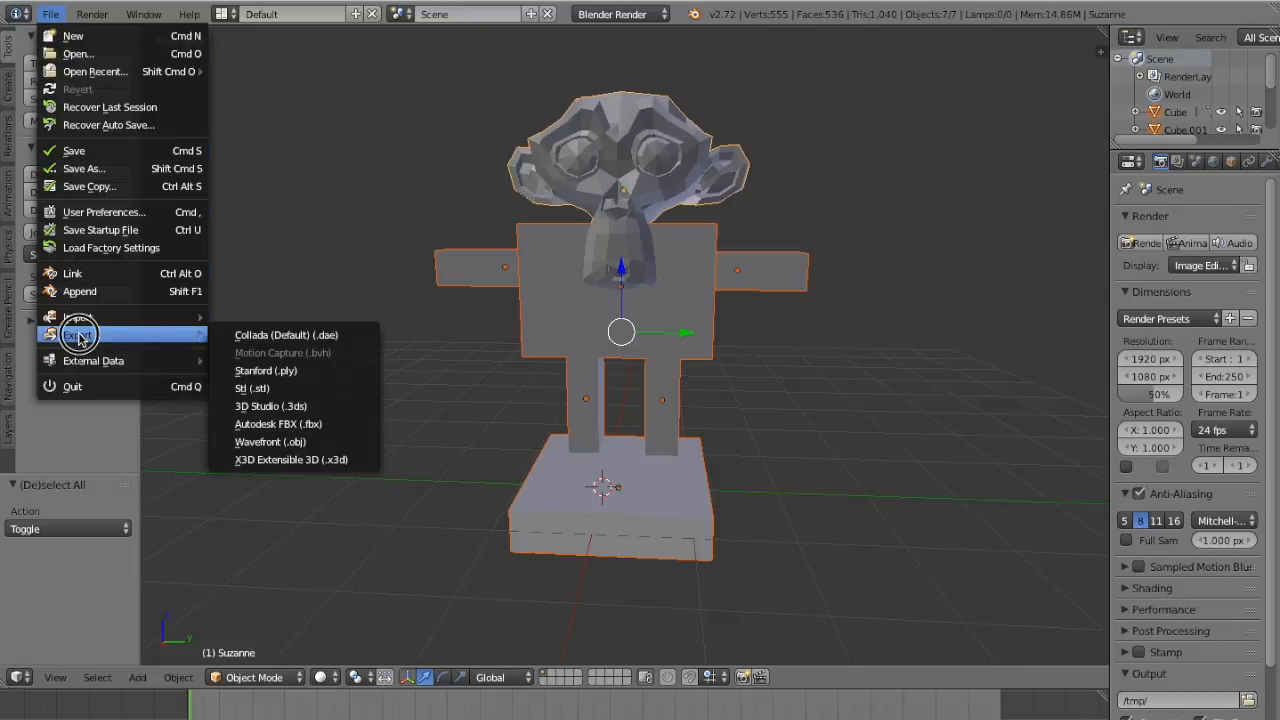
{"action": "left_click", "coordinate": [263, 390]}
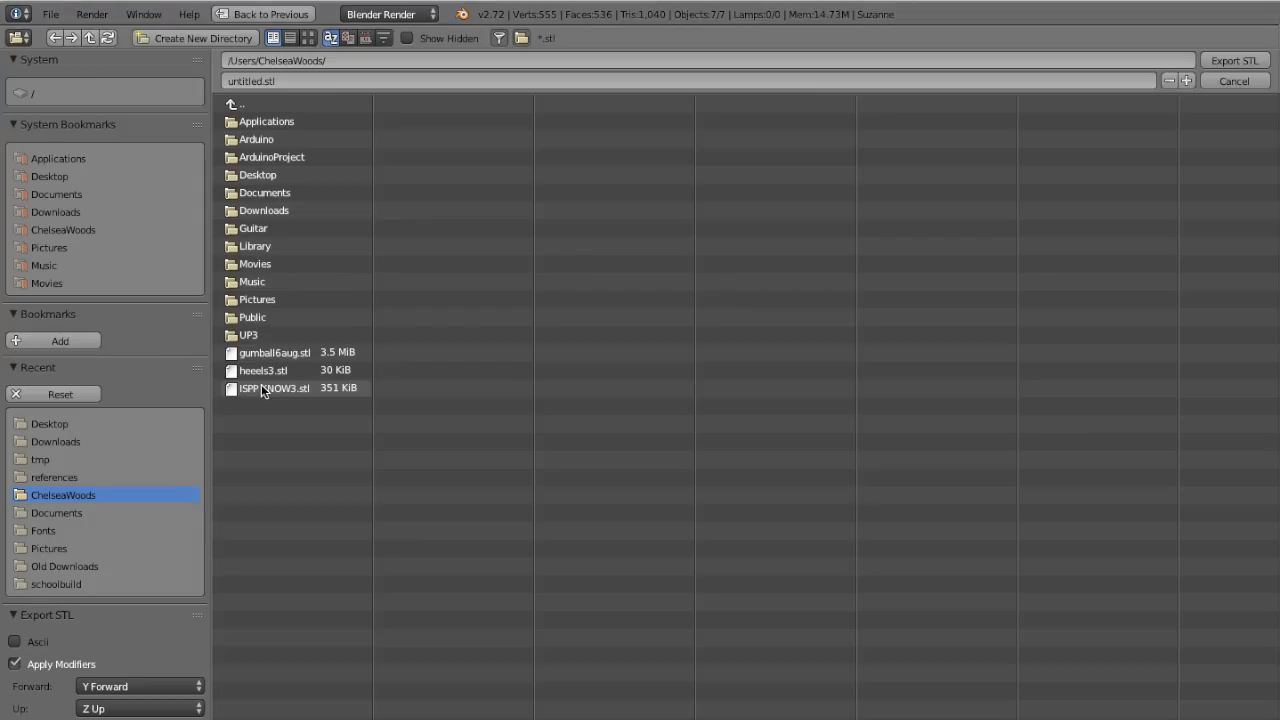
{"action": "left_click", "coordinate": [259, 81]}
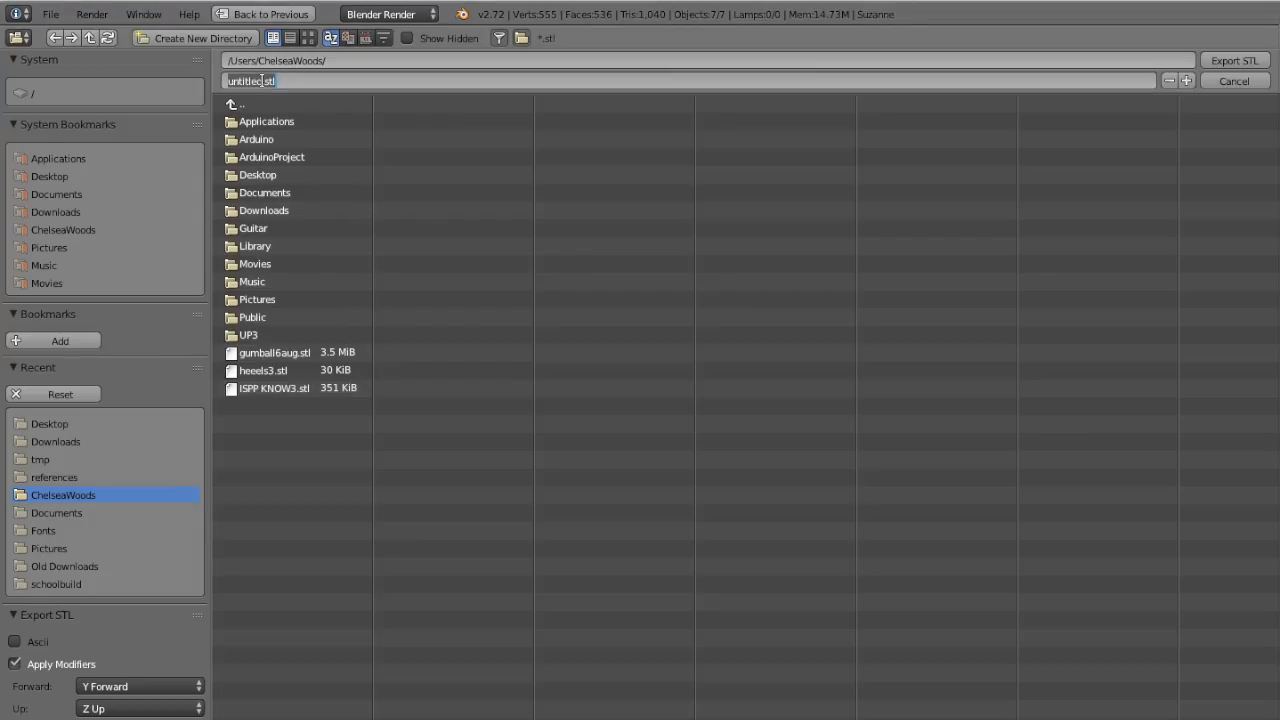
{"action": "left_click_drag", "start_coordinate": [259, 81], "coordinate": [208, 81]}
{"action": "type", "text": "Suzanne"}
{"action": "left_click", "coordinate": [258, 174]}
{"action": "left_click", "coordinate": [258, 174]}
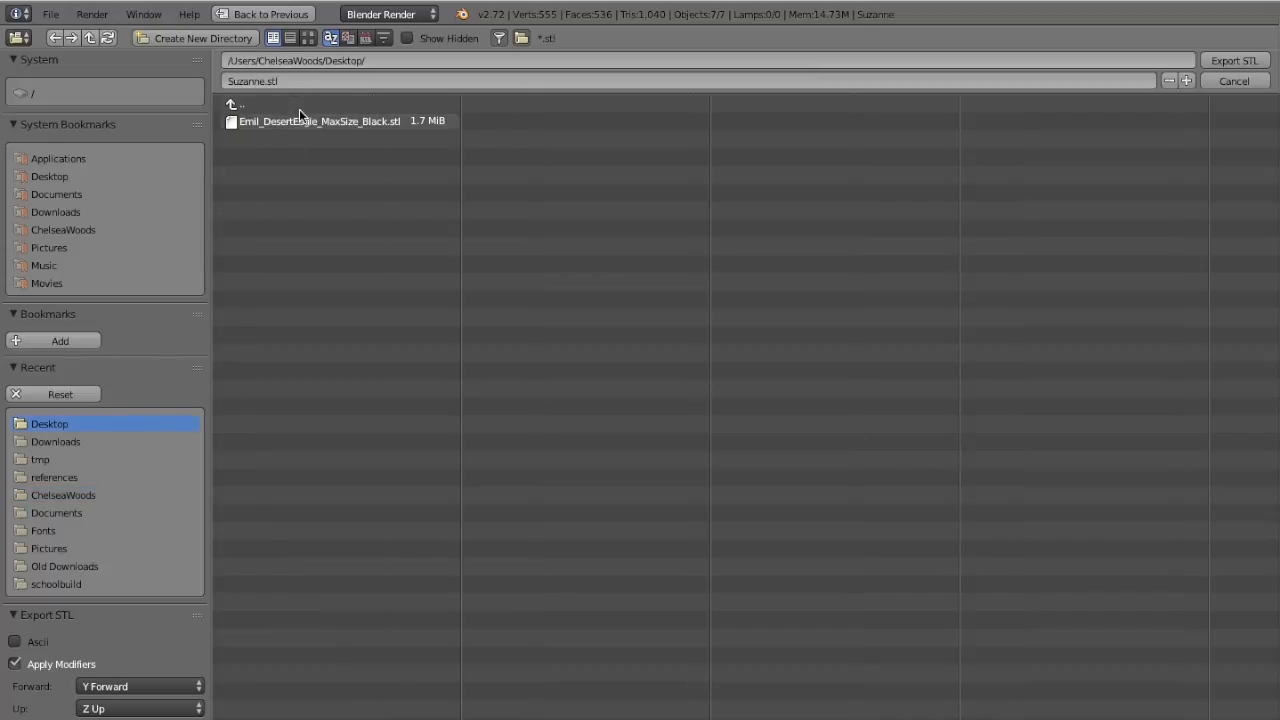
{"action": "left_click", "coordinate": [1246, 63]}
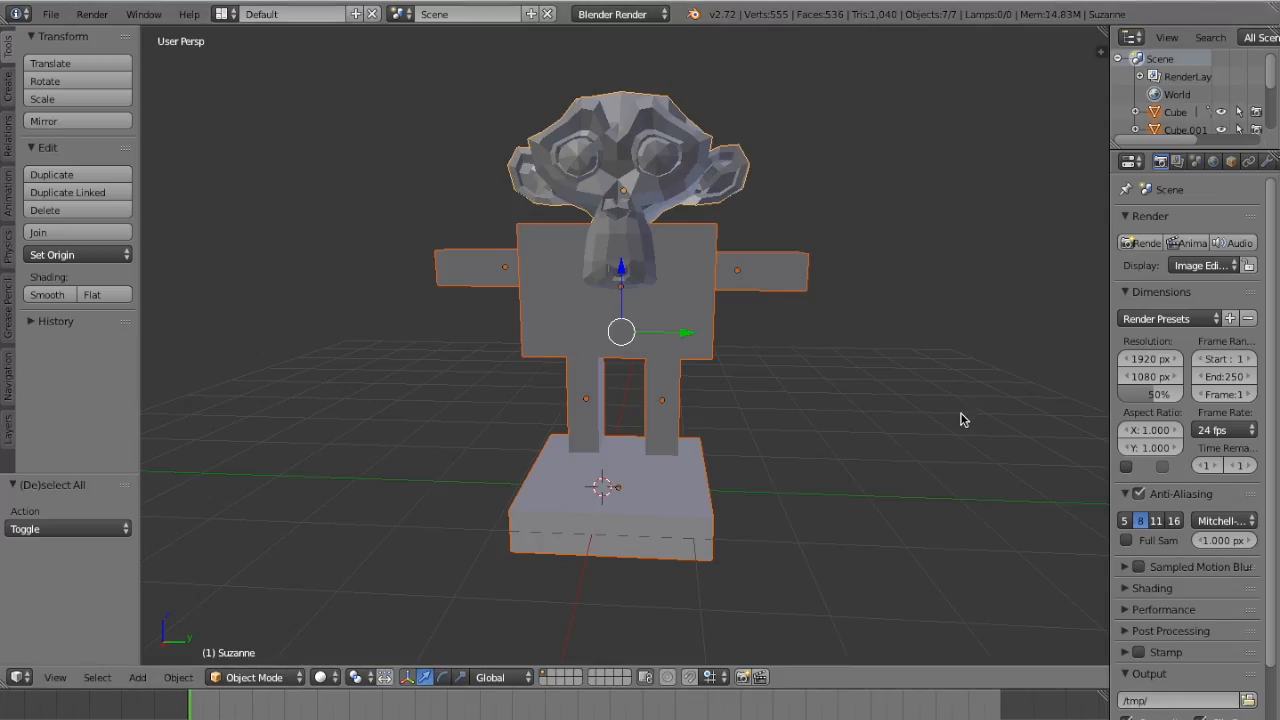